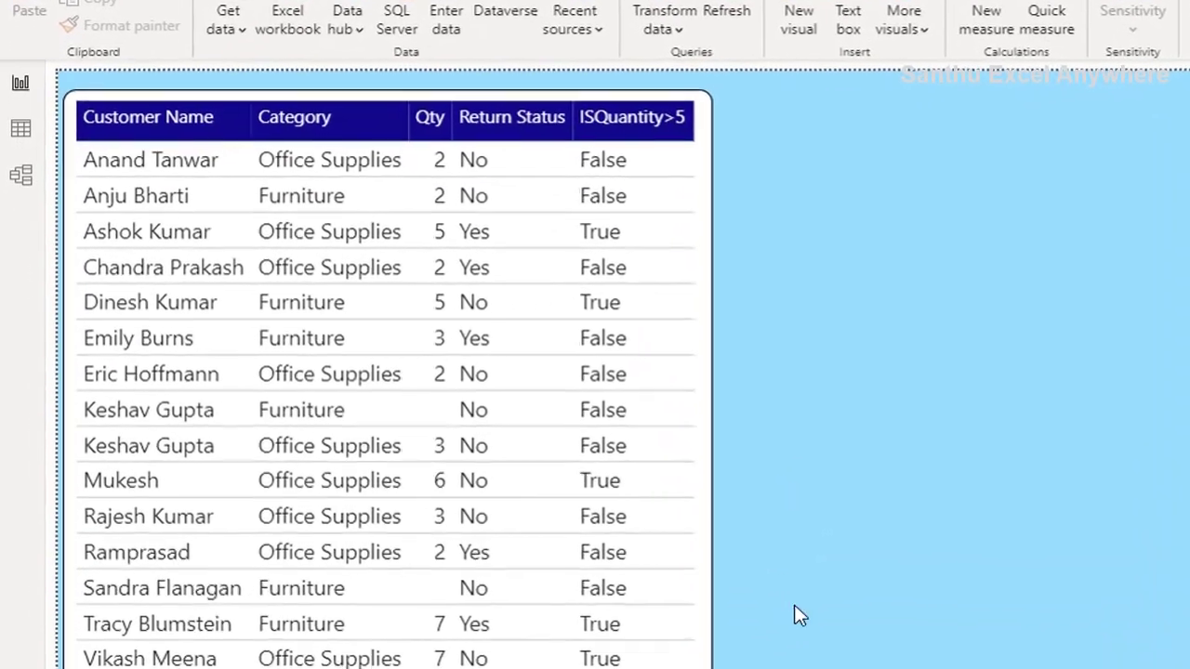
- Review the table's raw data and the ISQuantity>5 column formula, then return to the report
click(21, 120)
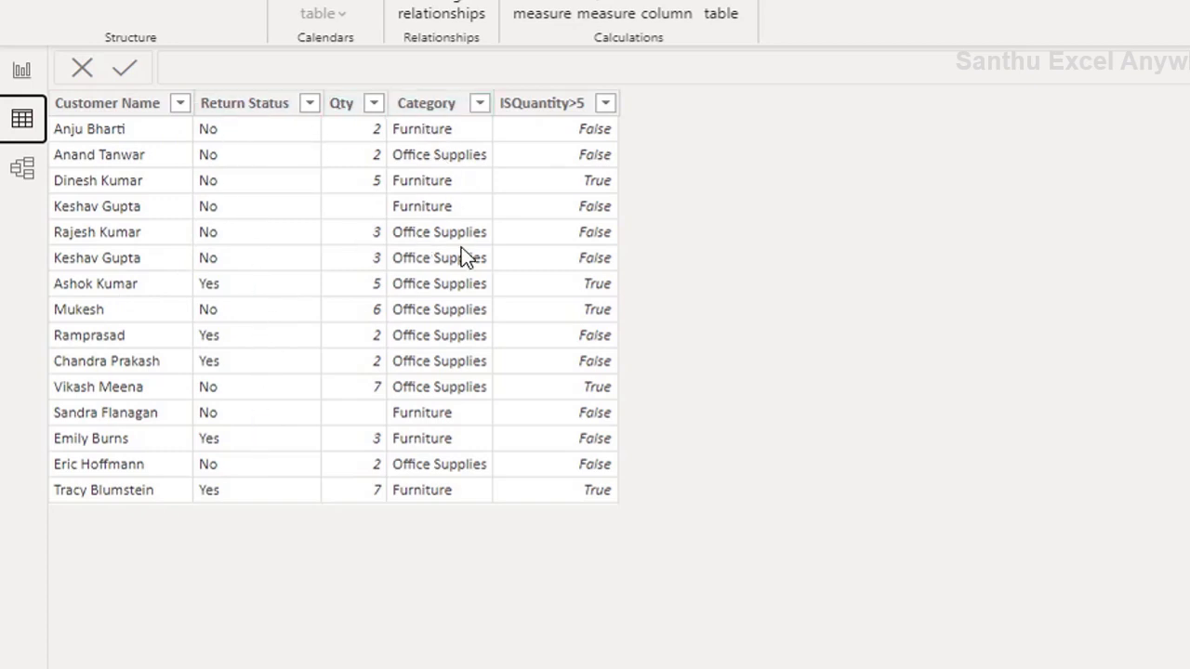
click(549, 108)
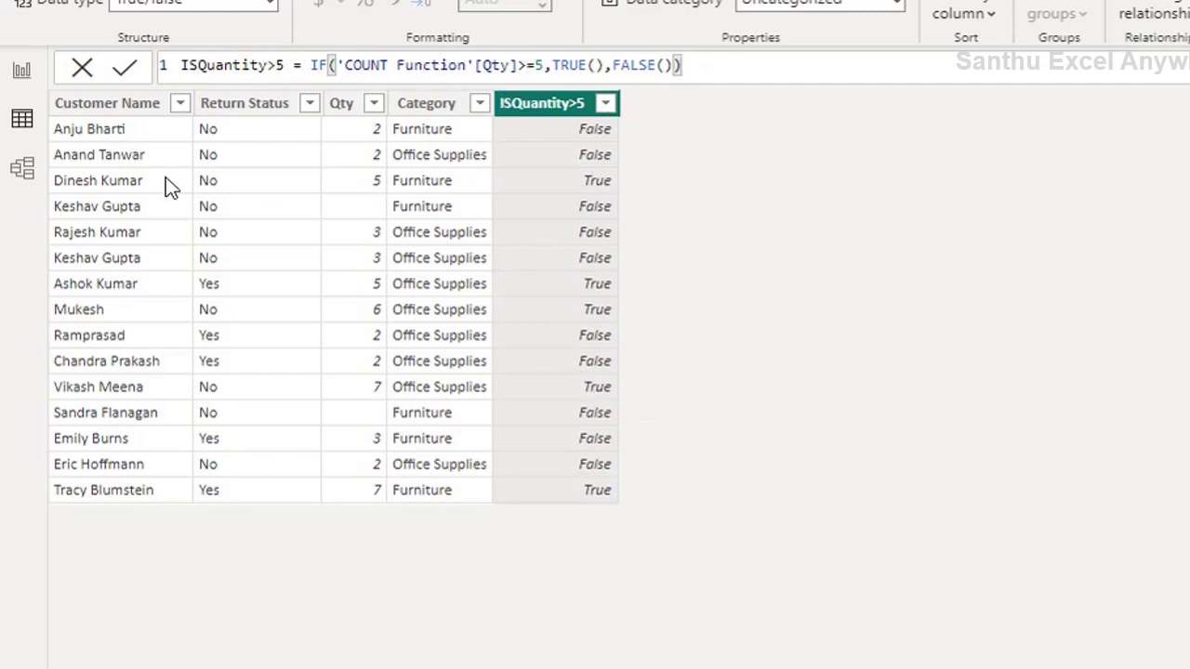
click(22, 75)
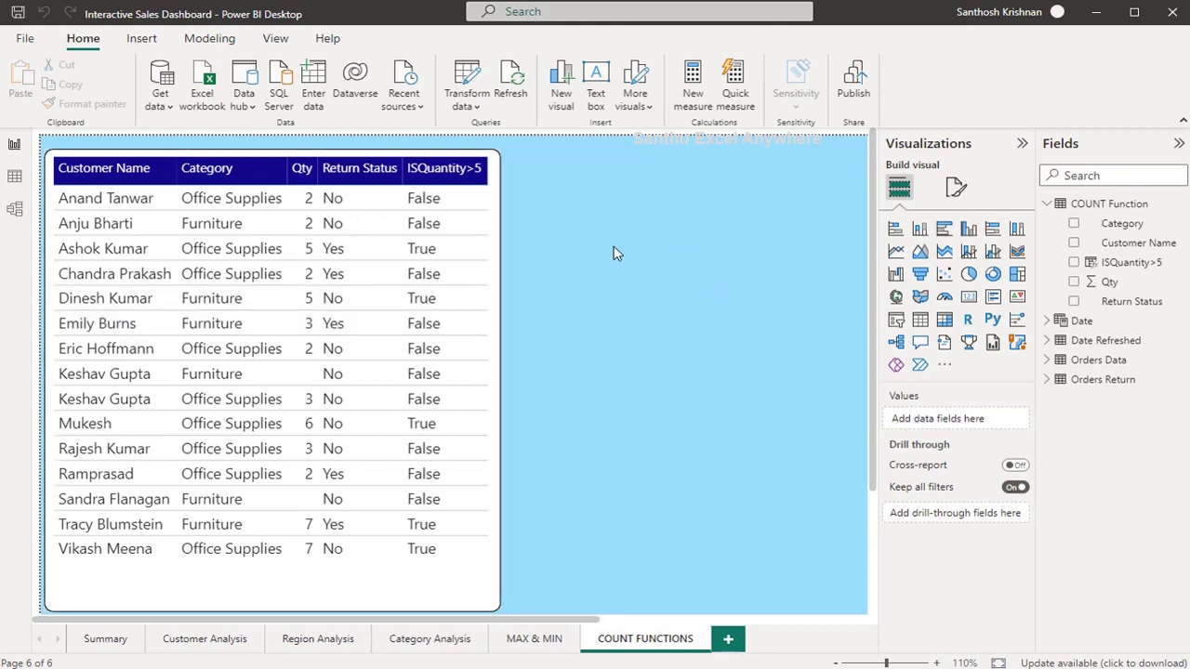
- Create a measure named COUNT defined as COUNT('COUNT Function'[Customer Name])
click(696, 82)
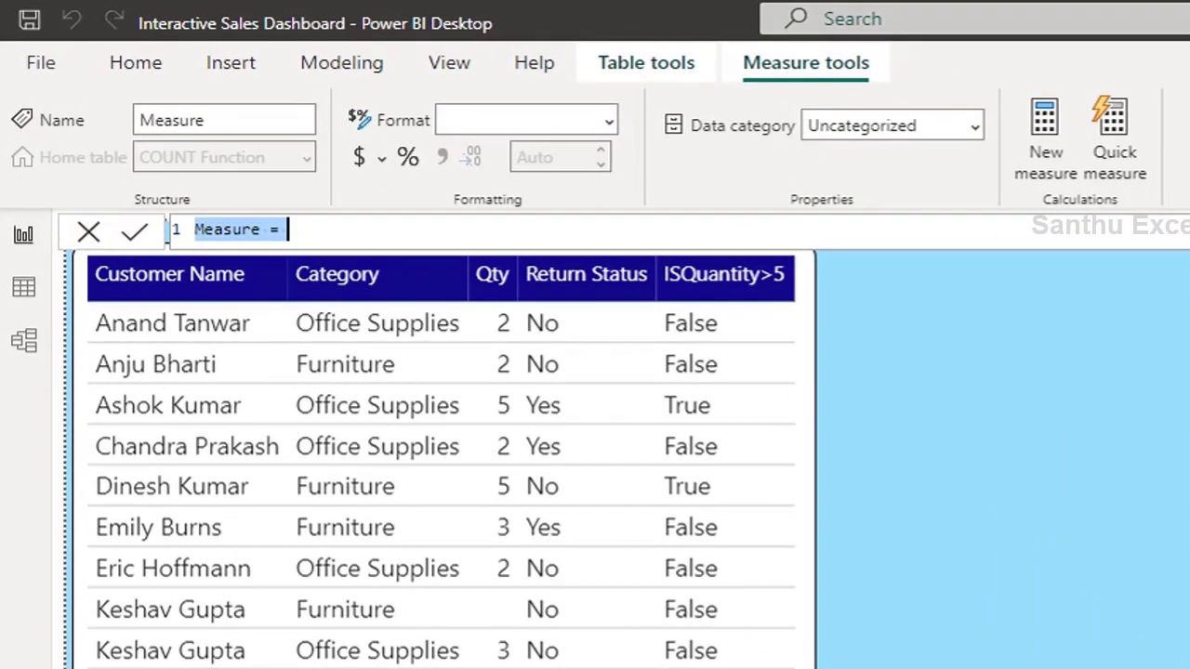
double_click(225, 228)
text(CO)
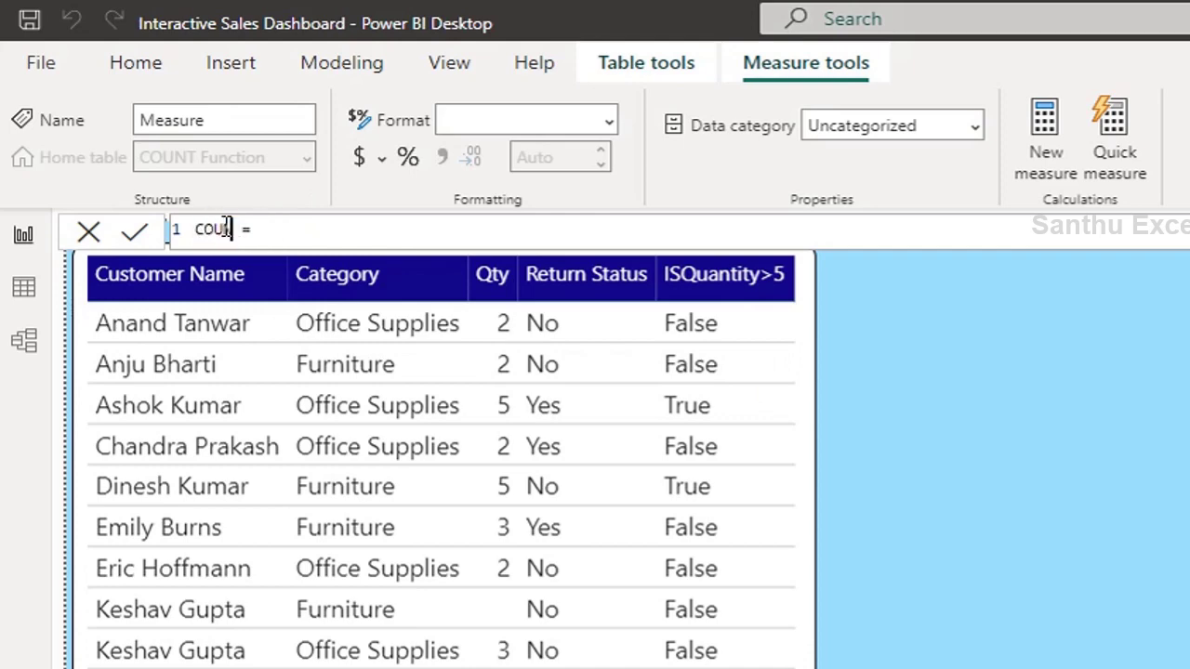
text(UNT)
key(End)
text(COUNT)
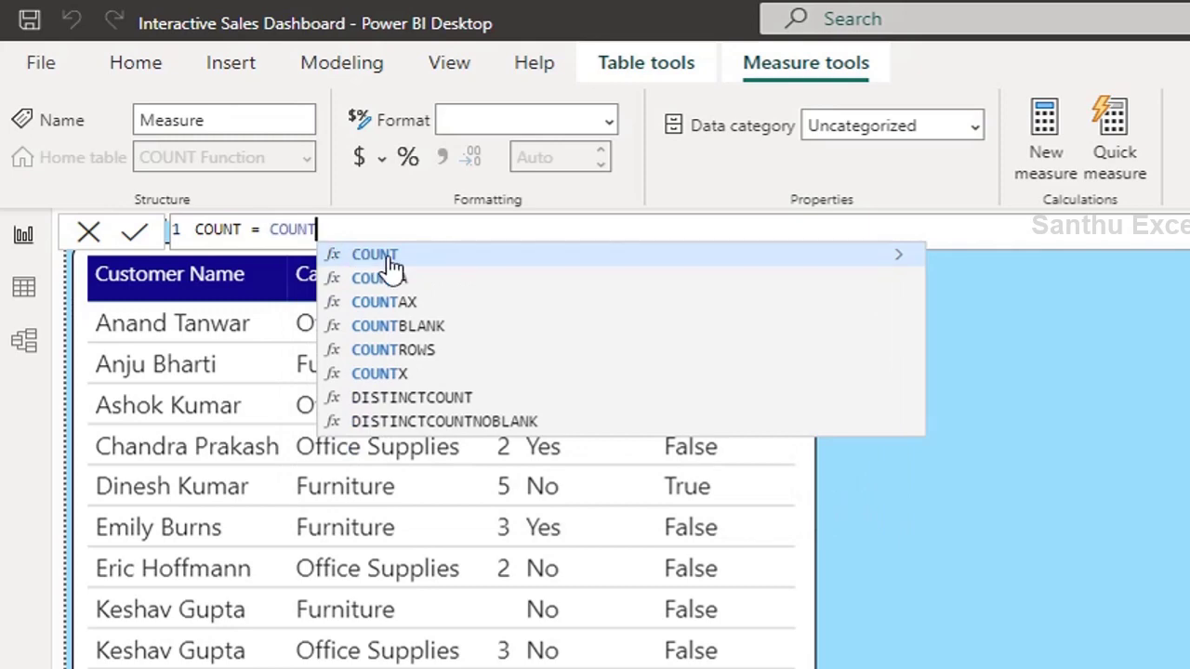
text(()
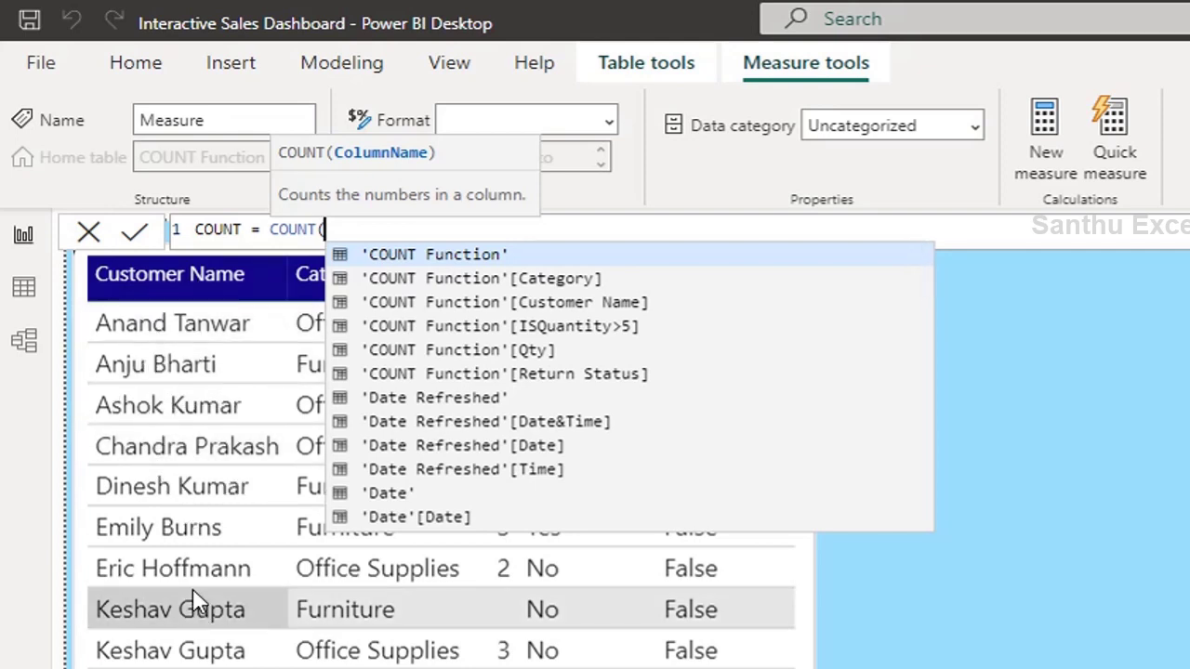
text(Custom)
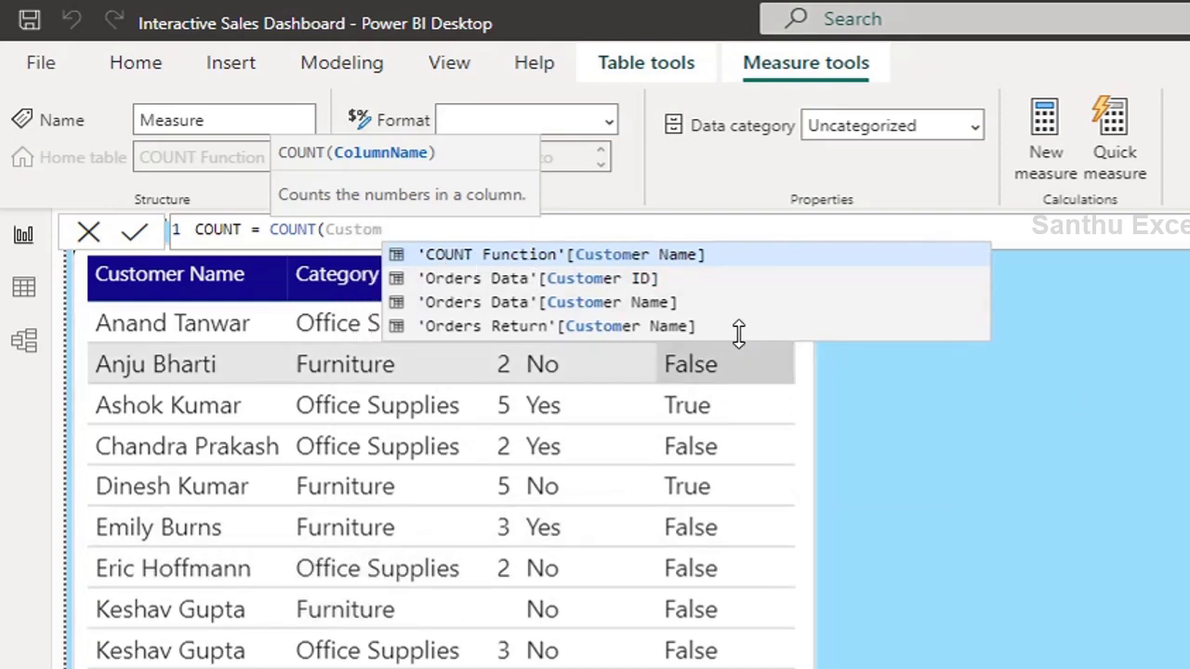
click(638, 267)
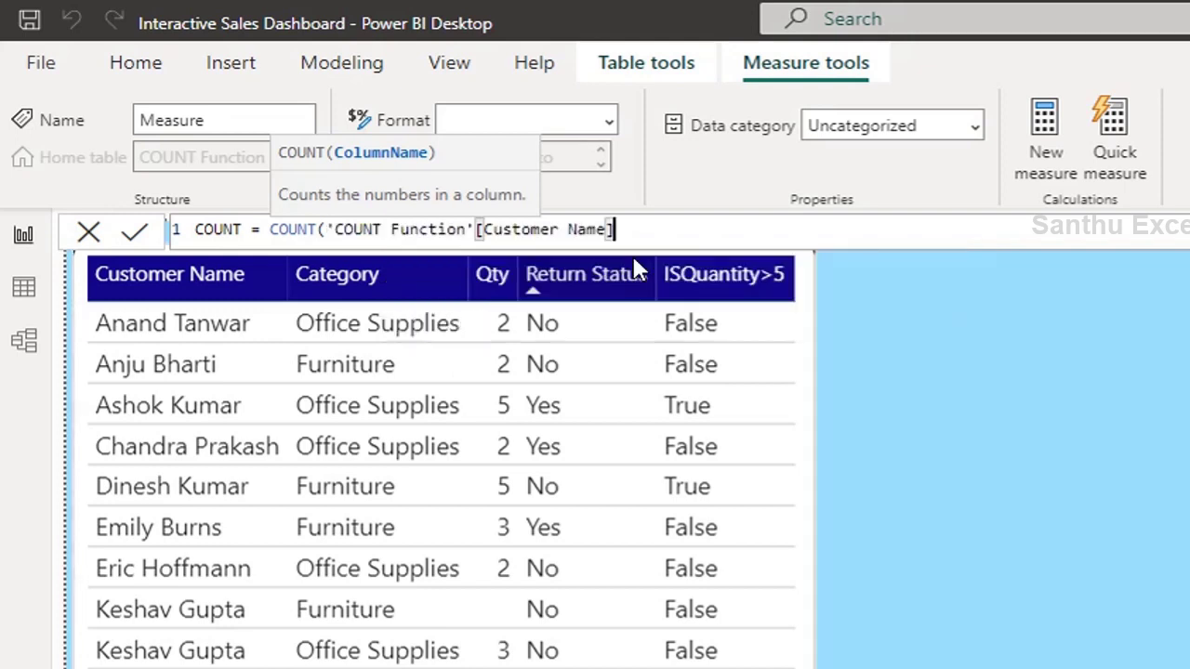
text())
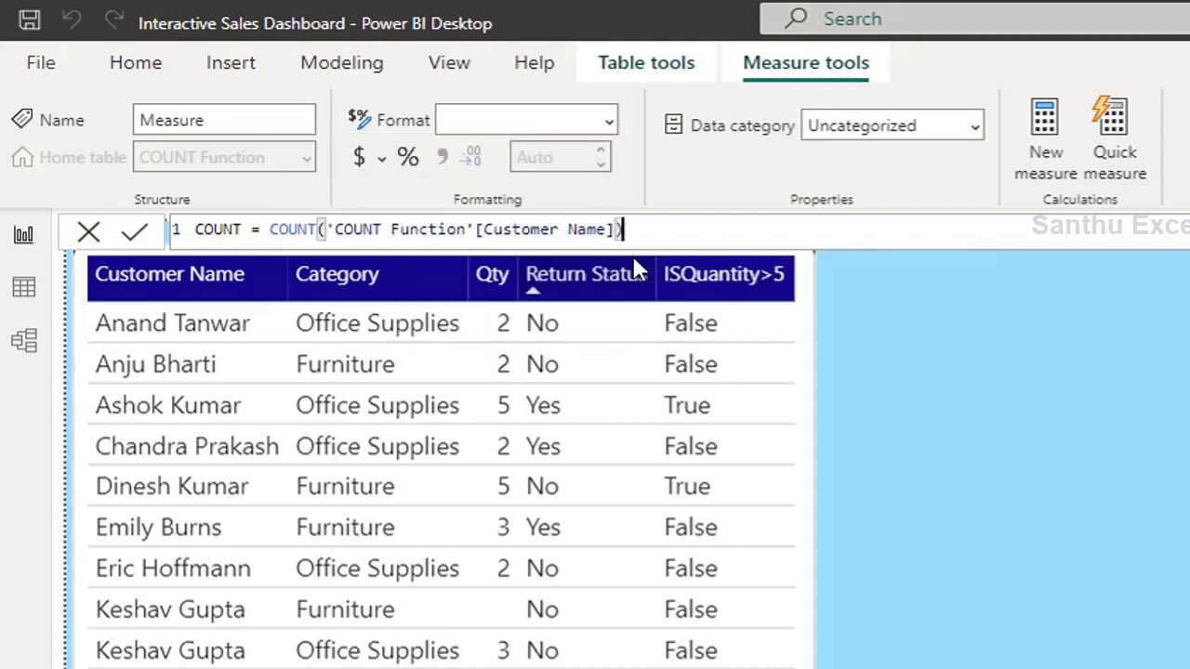
click(135, 234)
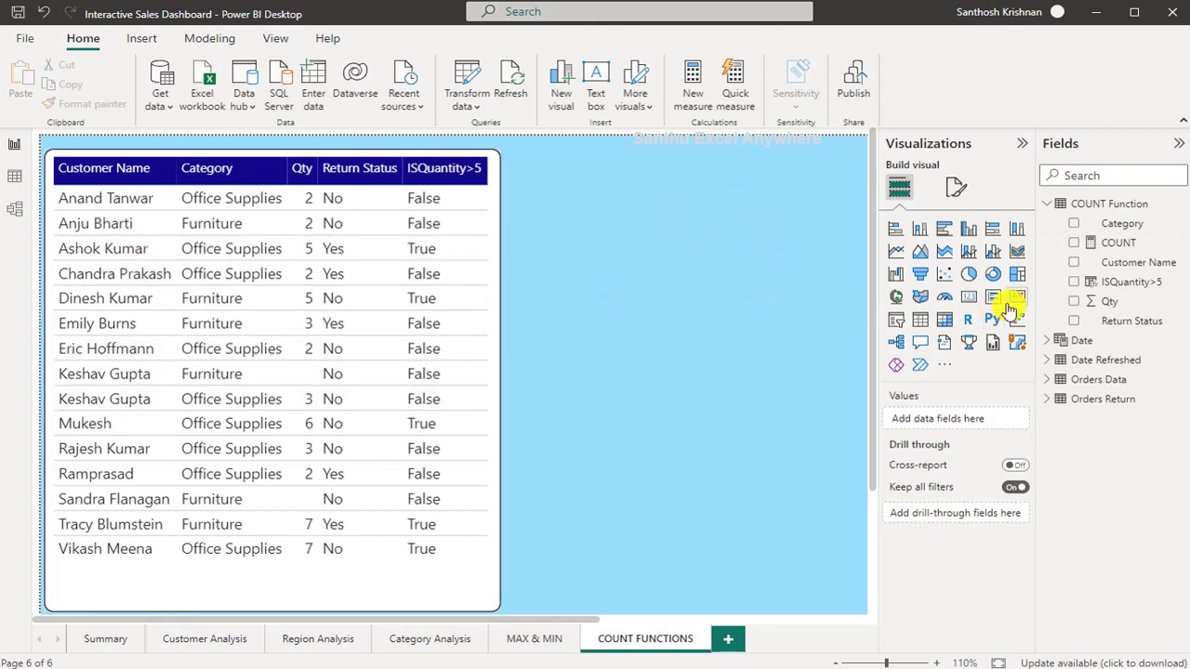
- Add a card sized beside the customer table and put the COUNT measure on it, showing 15
click(968, 295)
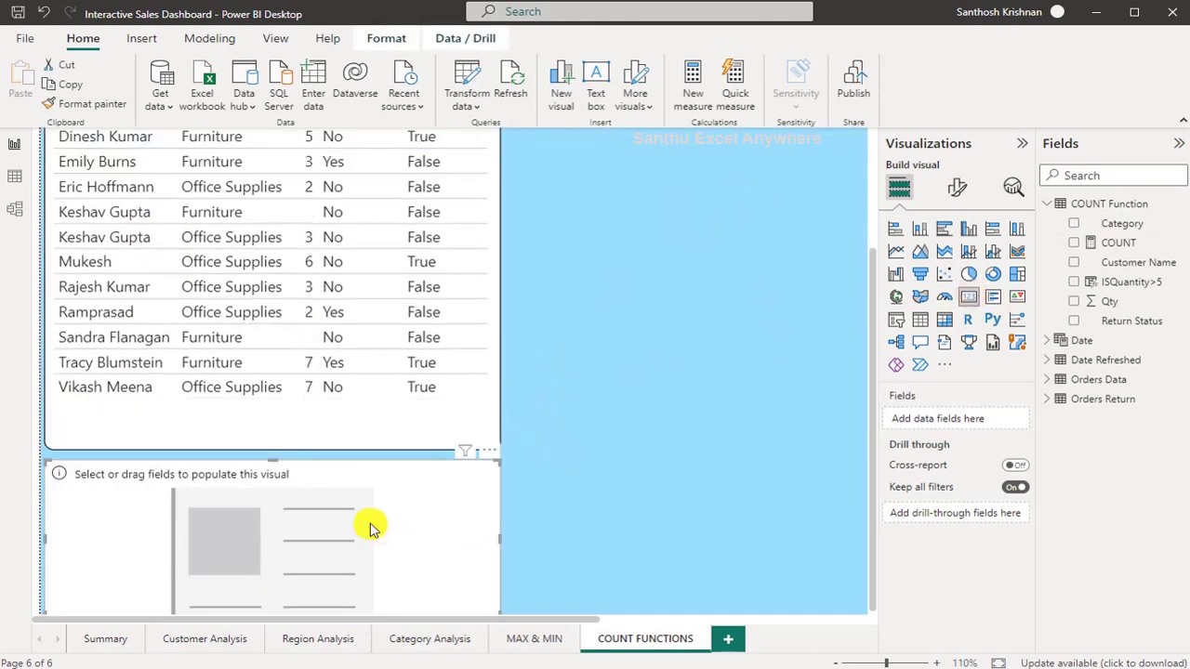
drag(372, 524, 721, 420)
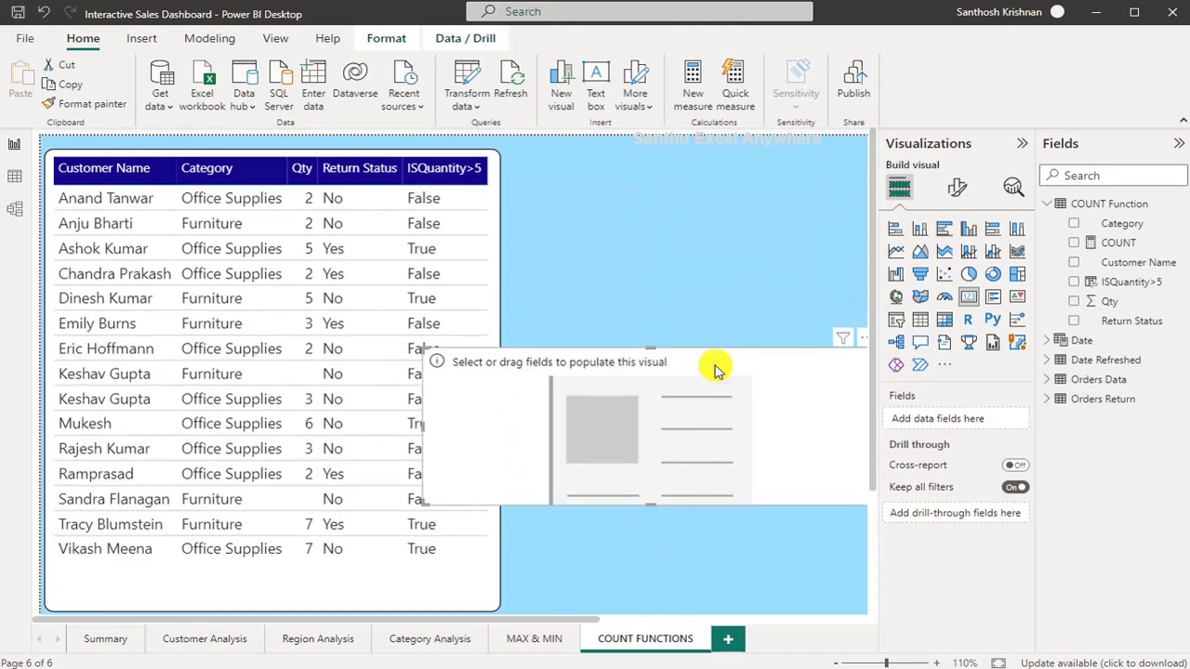
drag(712, 366, 707, 187)
drag(417, 267, 716, 256)
drag(757, 199, 555, 175)
drag(595, 317, 614, 248)
drag(1119, 243, 595, 189)
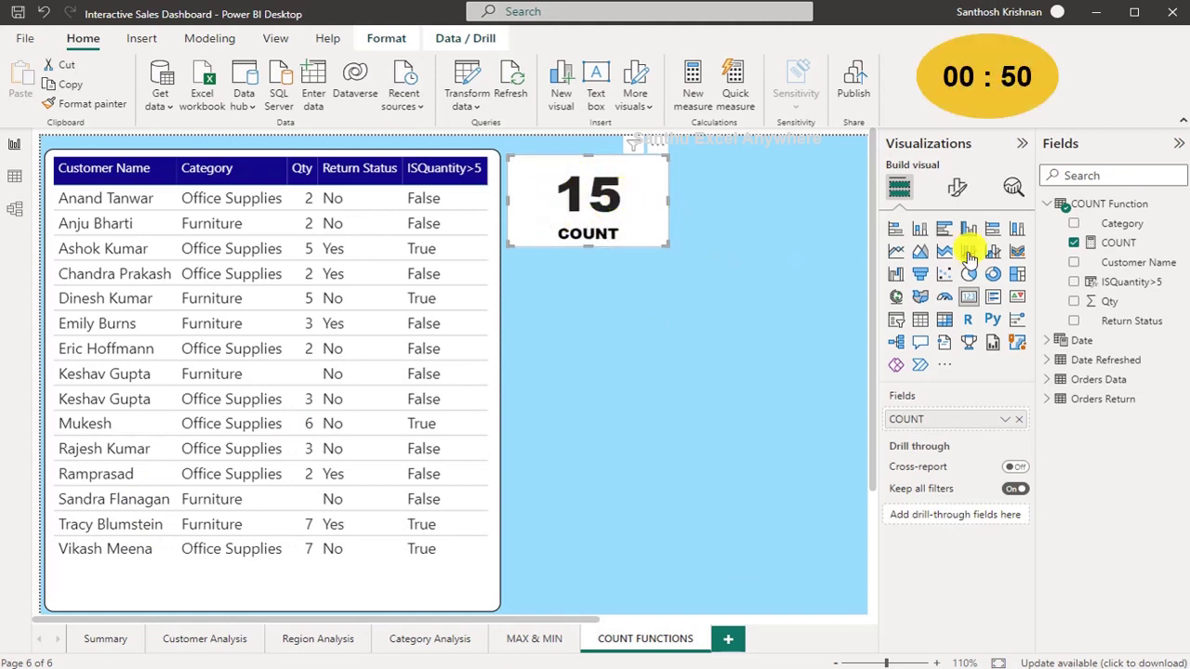
- Turn on the COUNT card's visual border with 11 px rounded corners, then select the COUNT measure
click(958, 188)
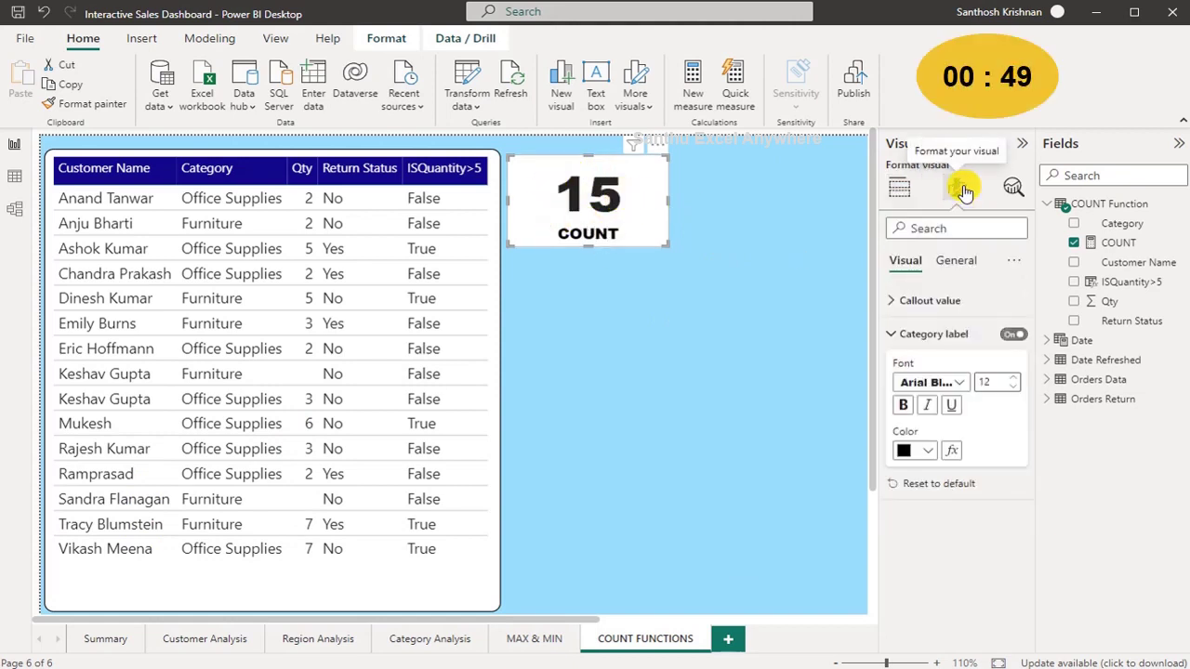
click(948, 300)
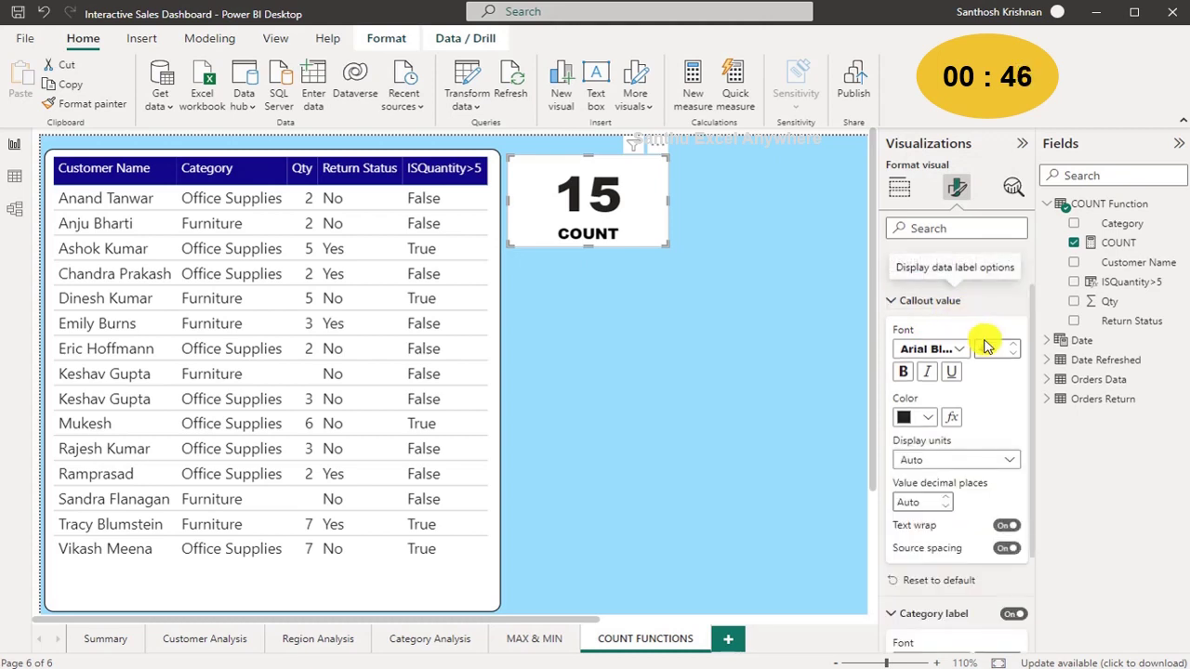
click(917, 302)
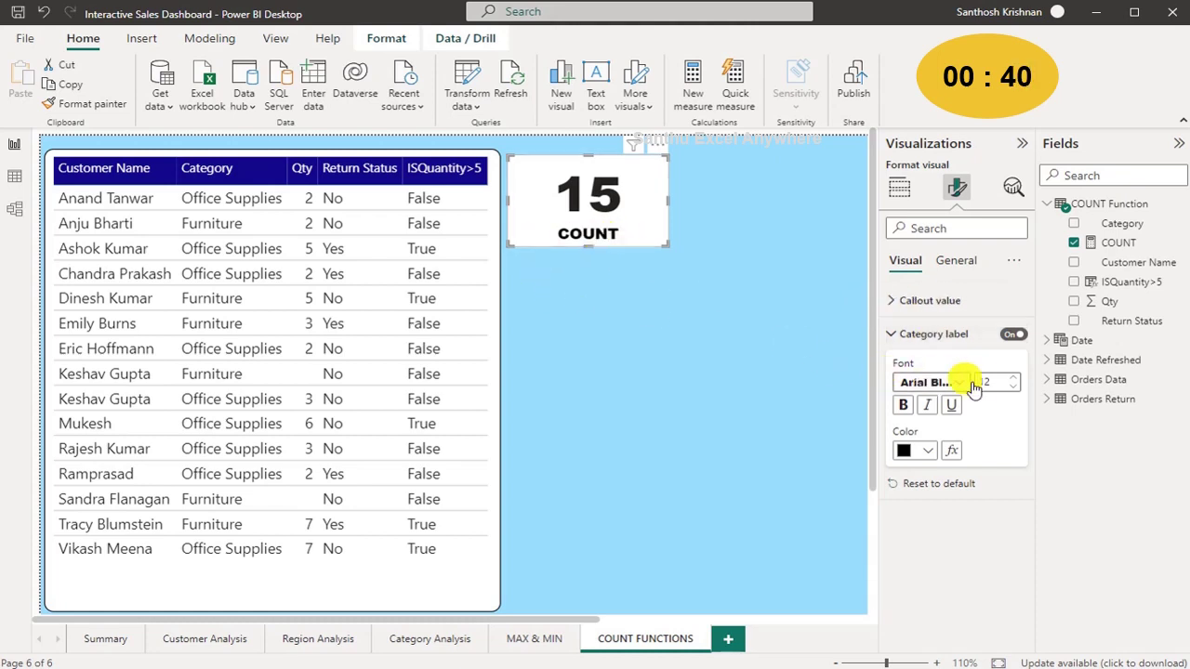
click(957, 261)
click(960, 376)
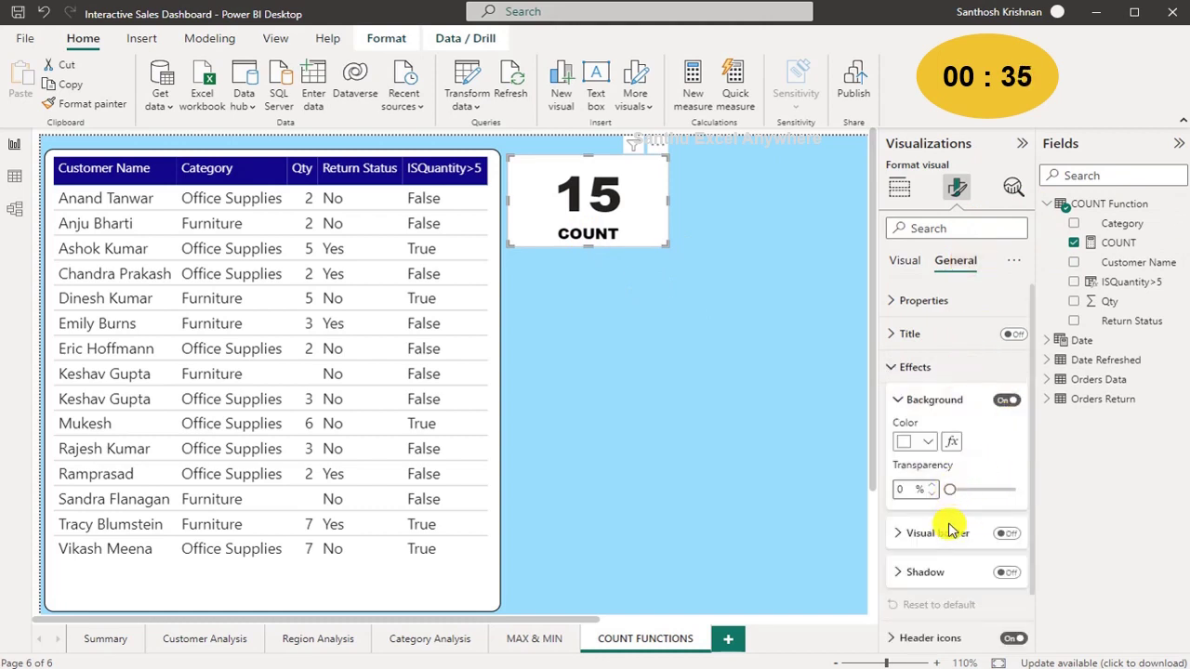
click(1004, 534)
click(940, 534)
drag(949, 623, 973, 630)
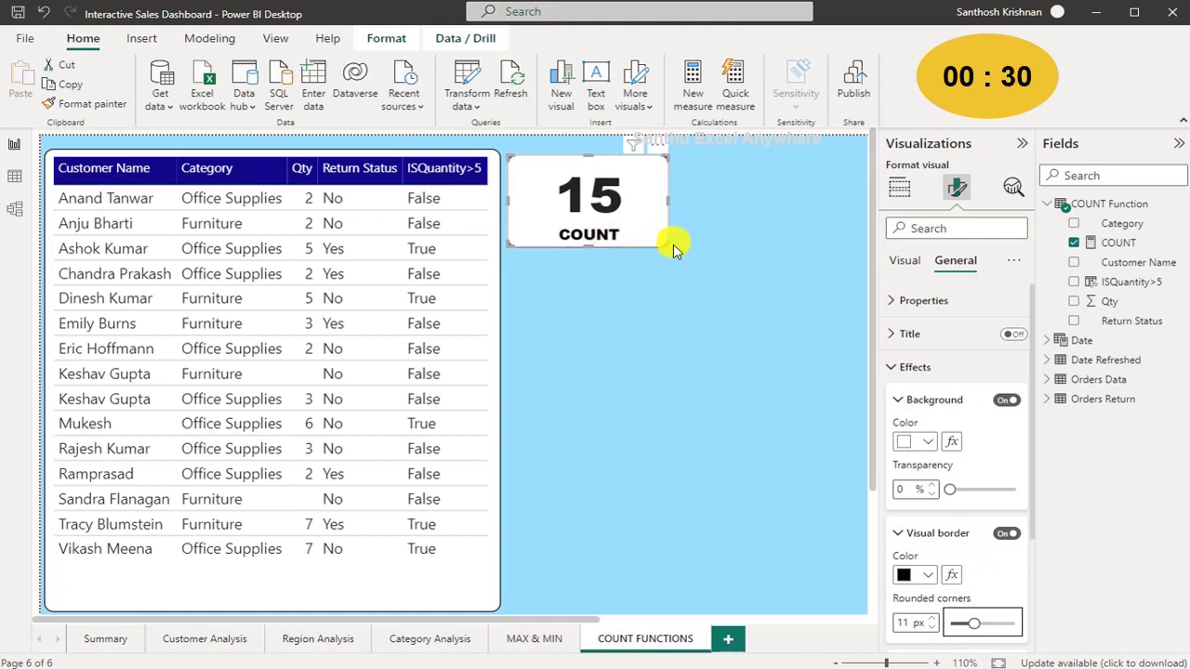
click(1087, 242)
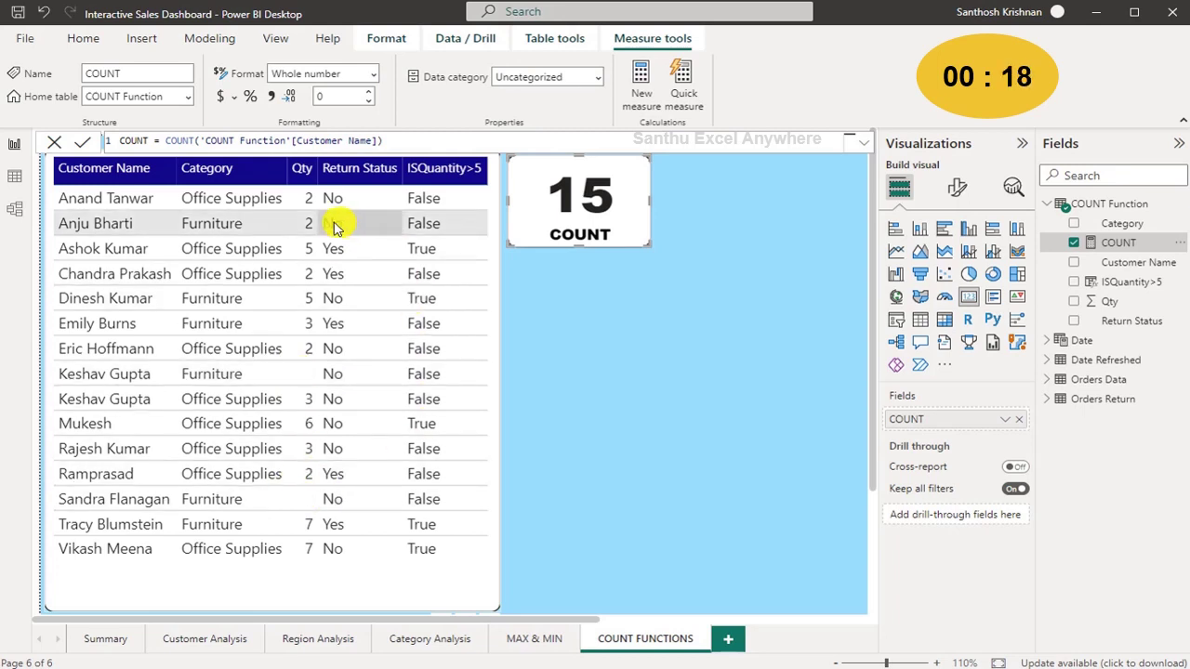
- Change the COUNT formula to COUNT('COUNT Function'[Qty]) so the card reads 13
drag(298, 141, 376, 142)
key(BackSpace)
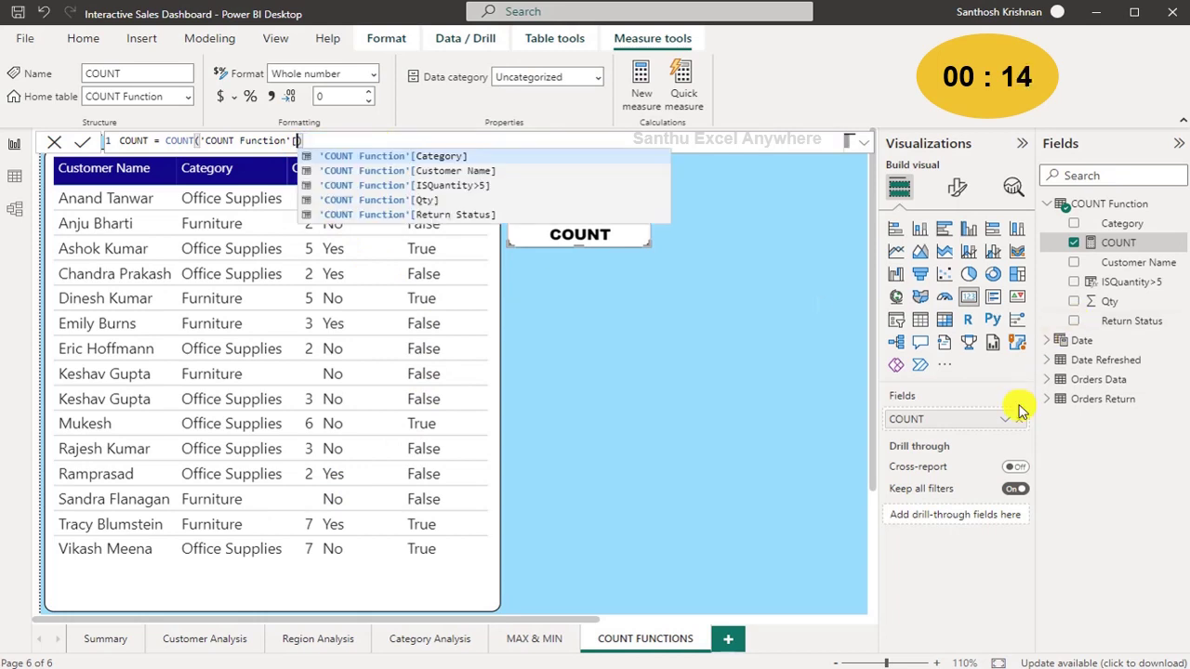
text(Qty)
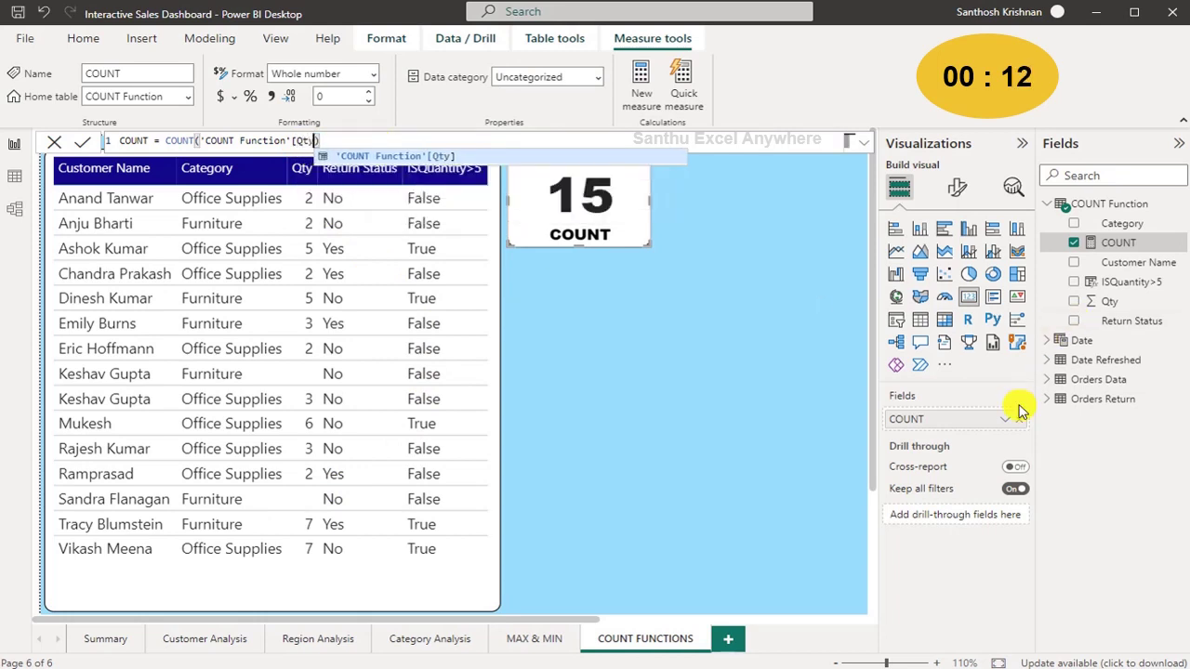
text(])
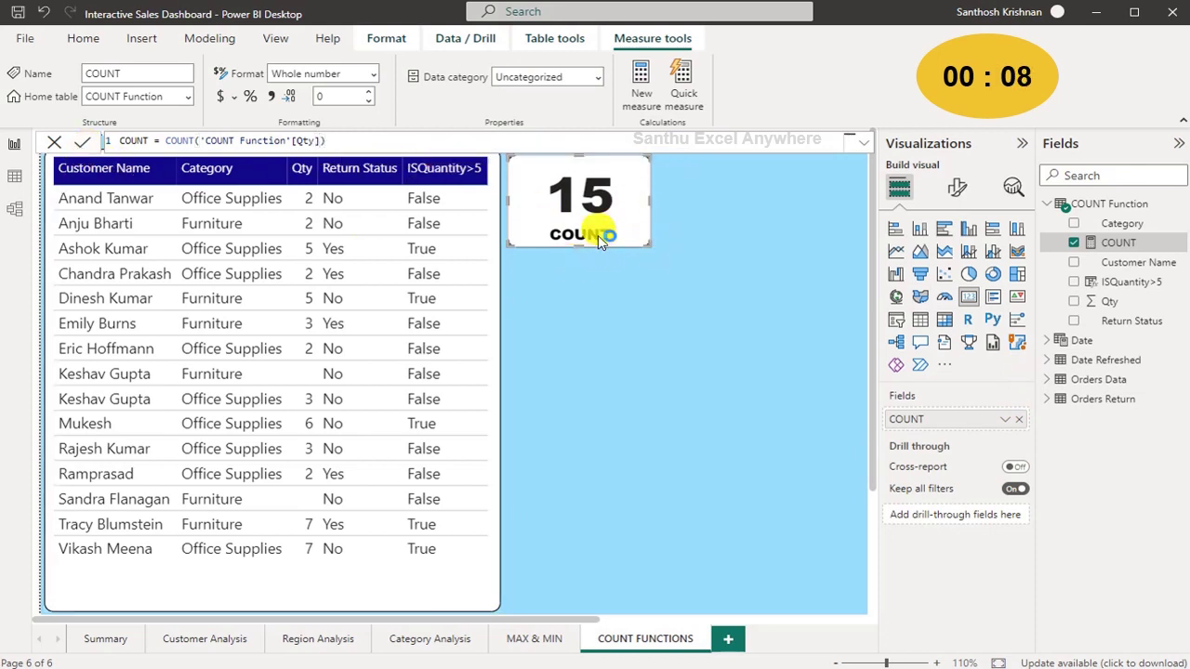
key(Return)
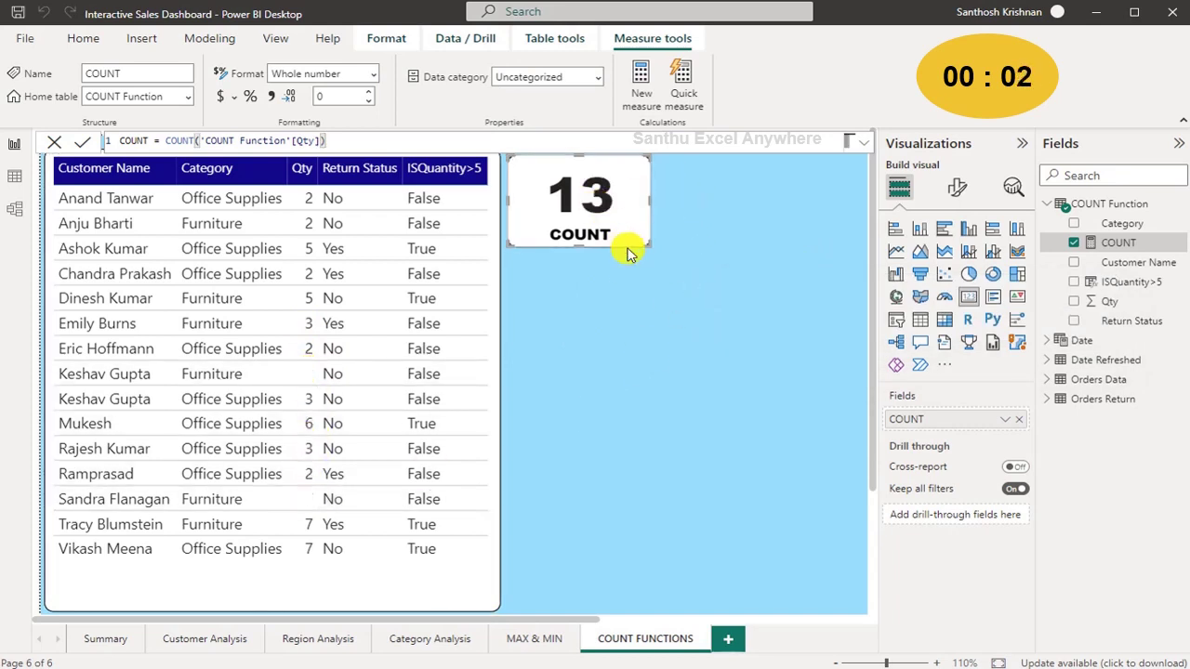
click(684, 270)
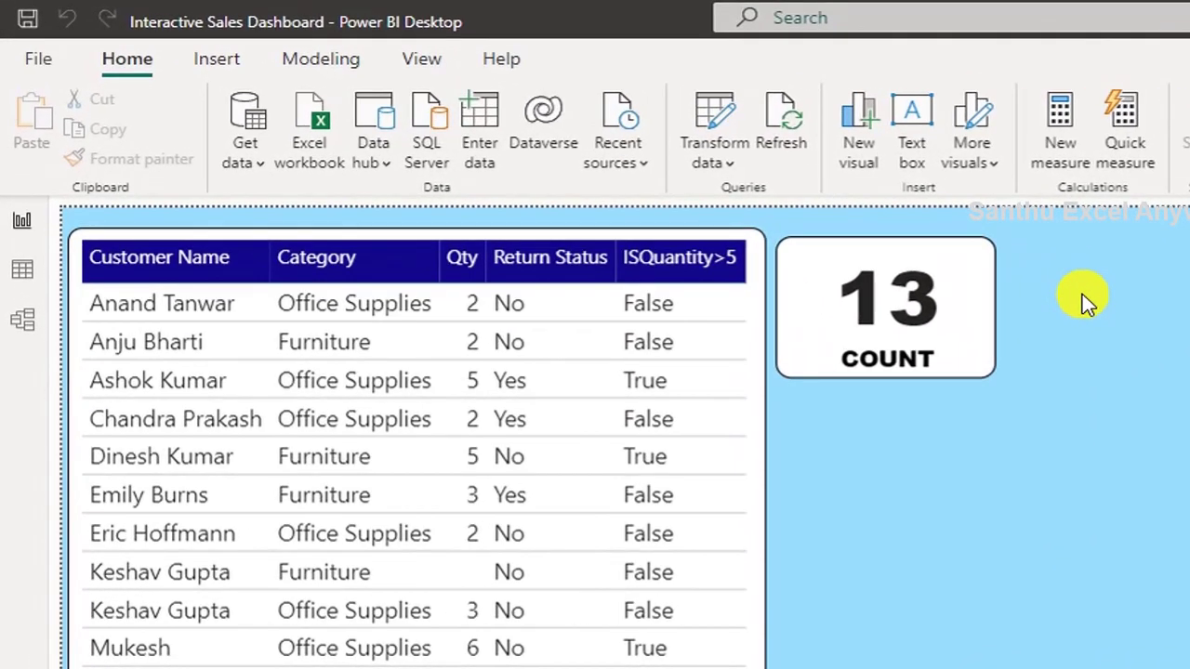
- Create a COUNTA measure defined as COUNTA('COUNT Function'[ISQuantity>5])
click(967, 307)
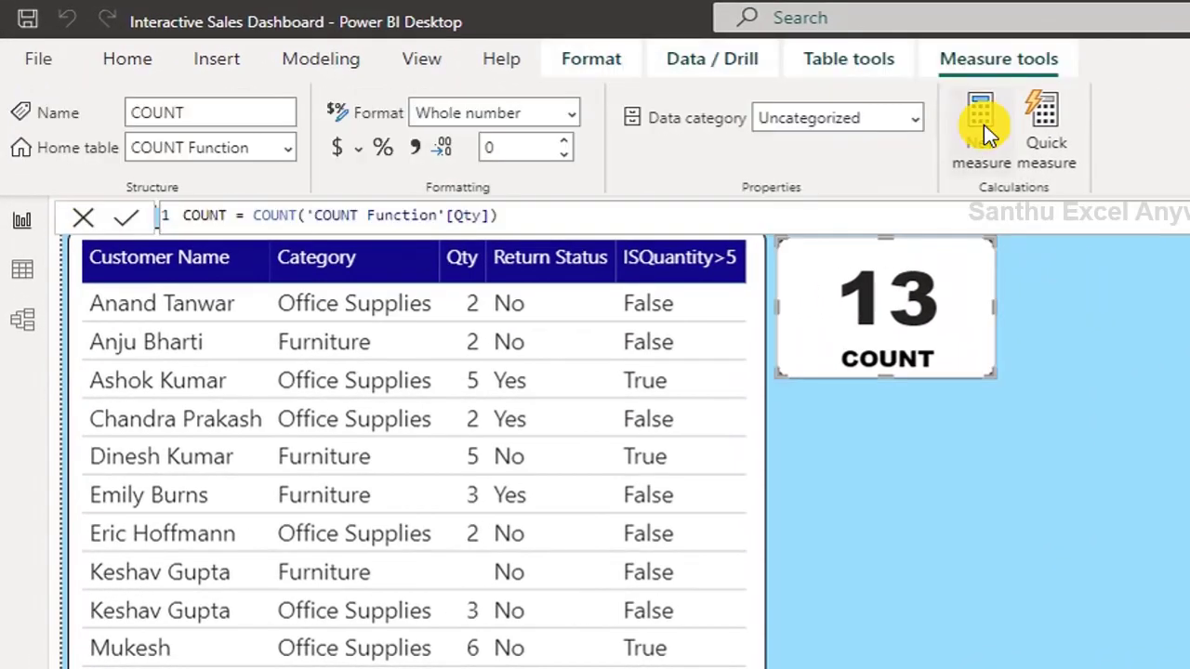
click(983, 131)
text(COU)
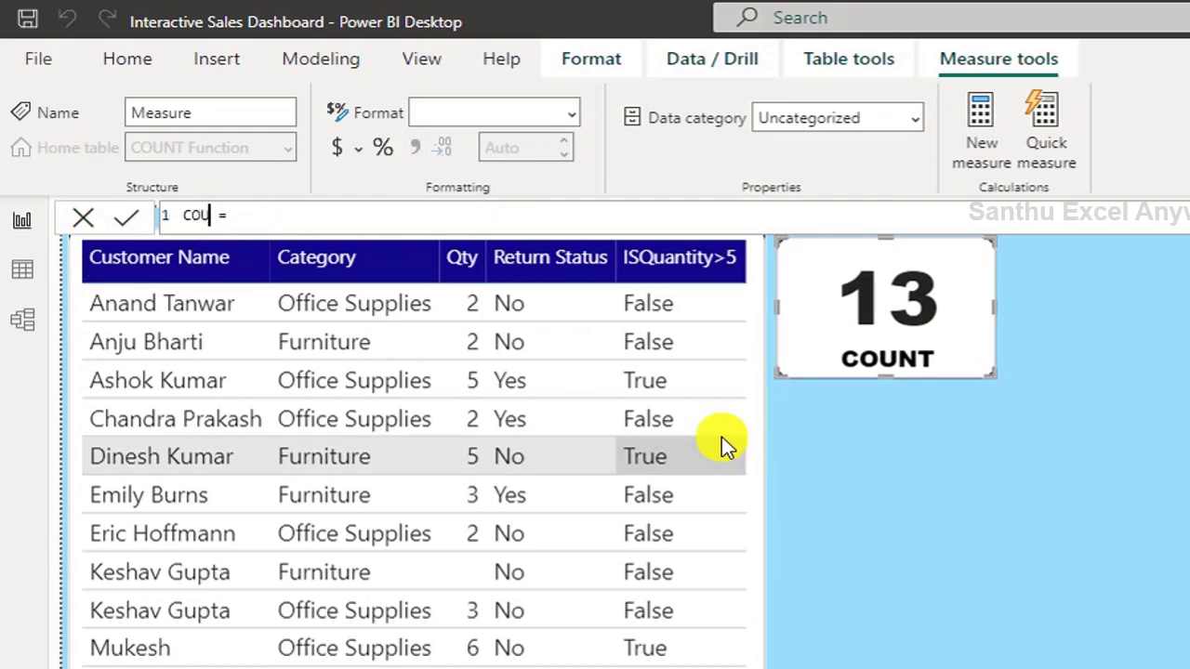
text(NTA)
click(567, 213)
text(COU)
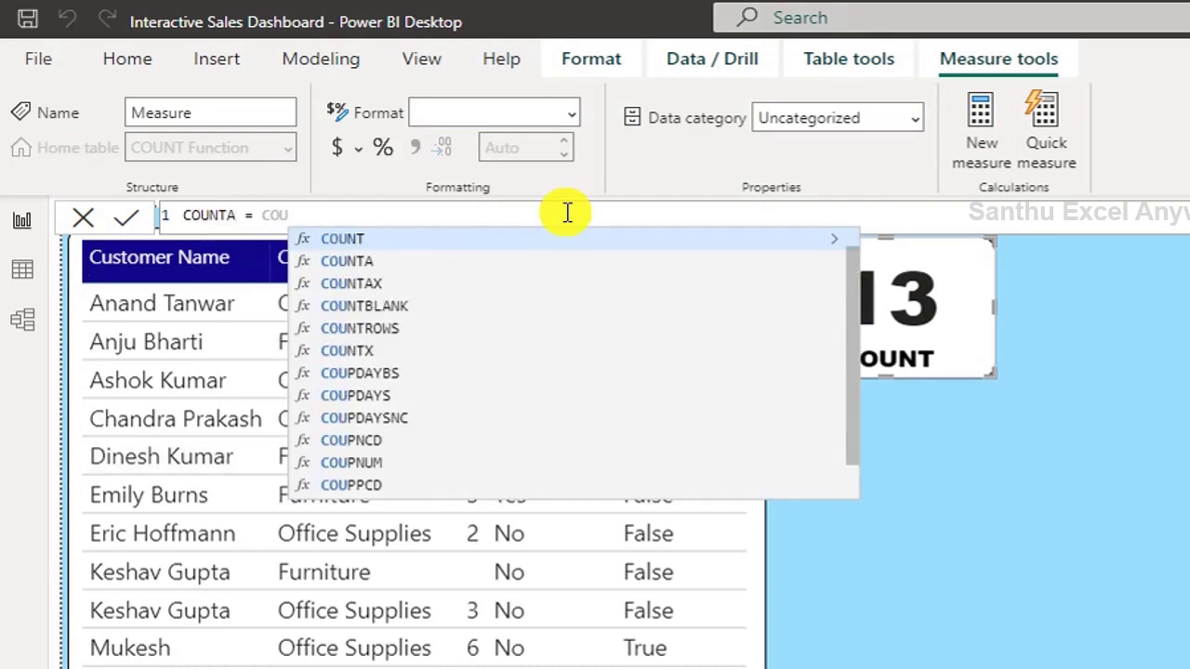
text(NT)
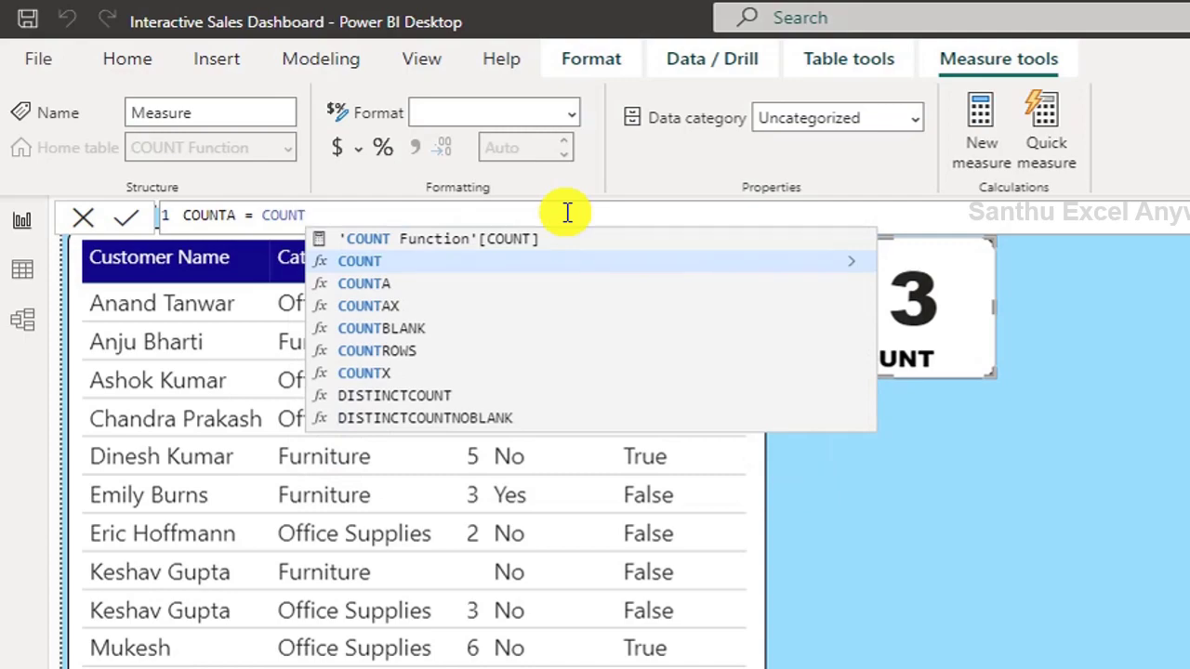
double_click(399, 284)
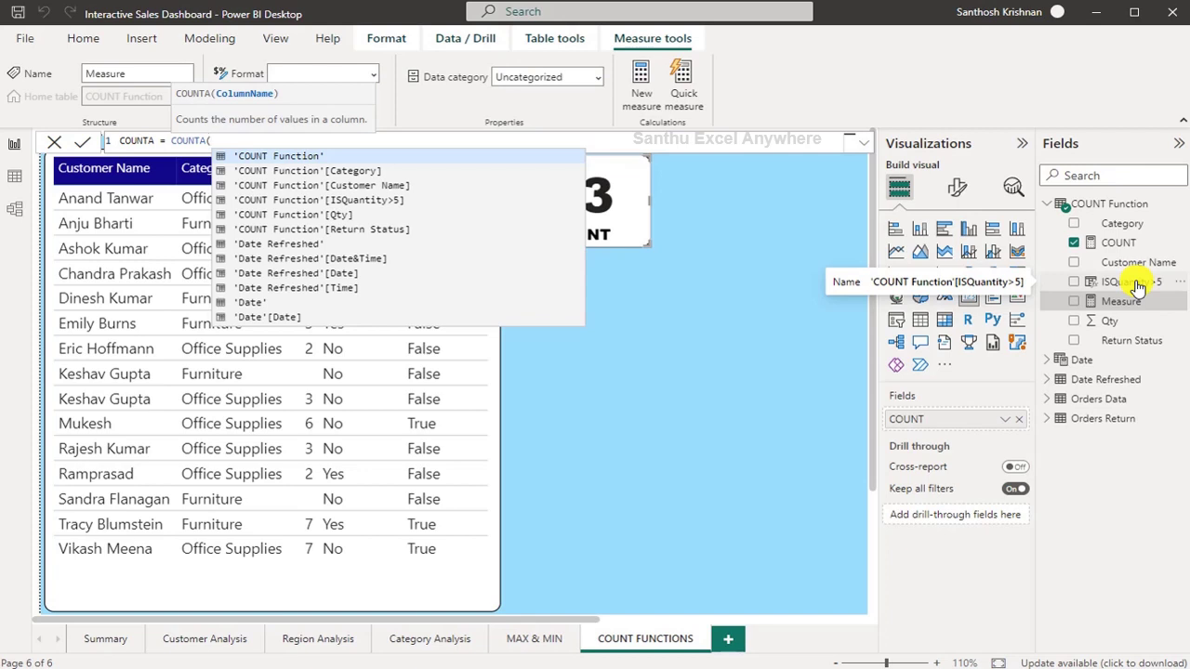
text(ISQ)
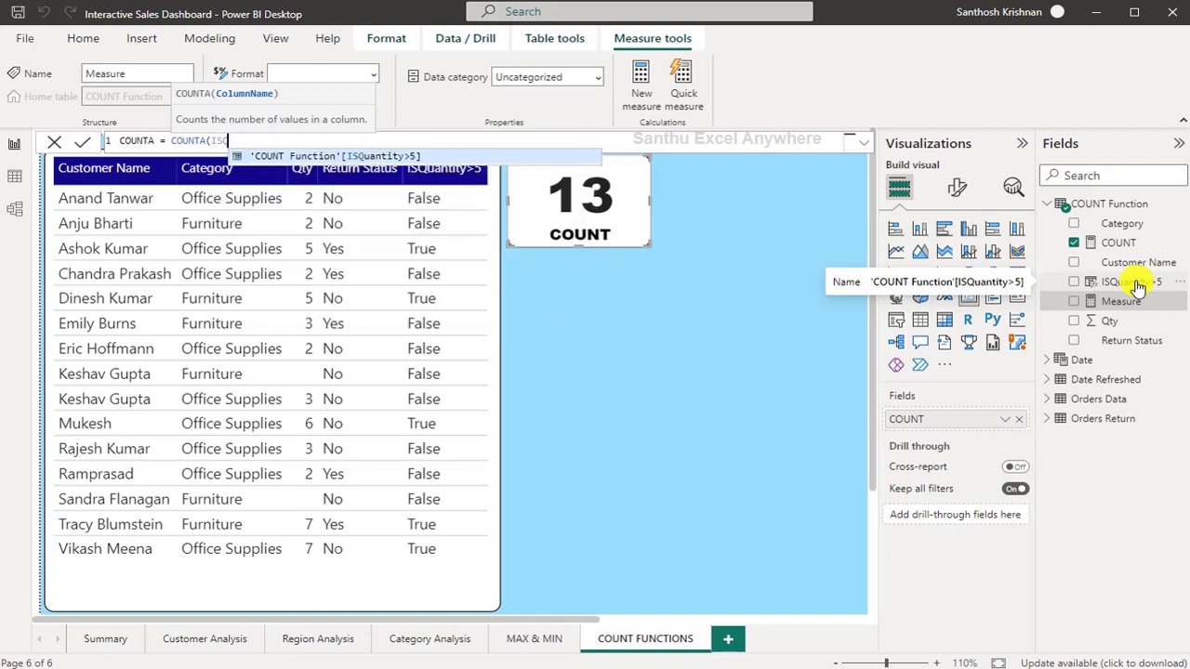
click(370, 155)
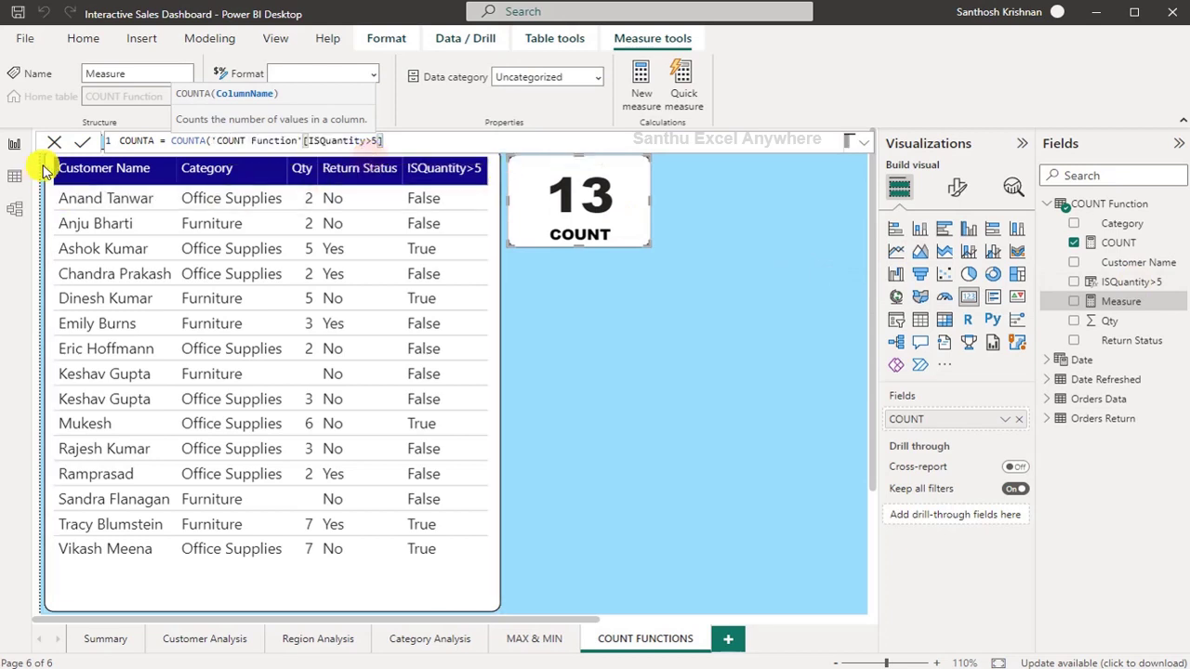
text())
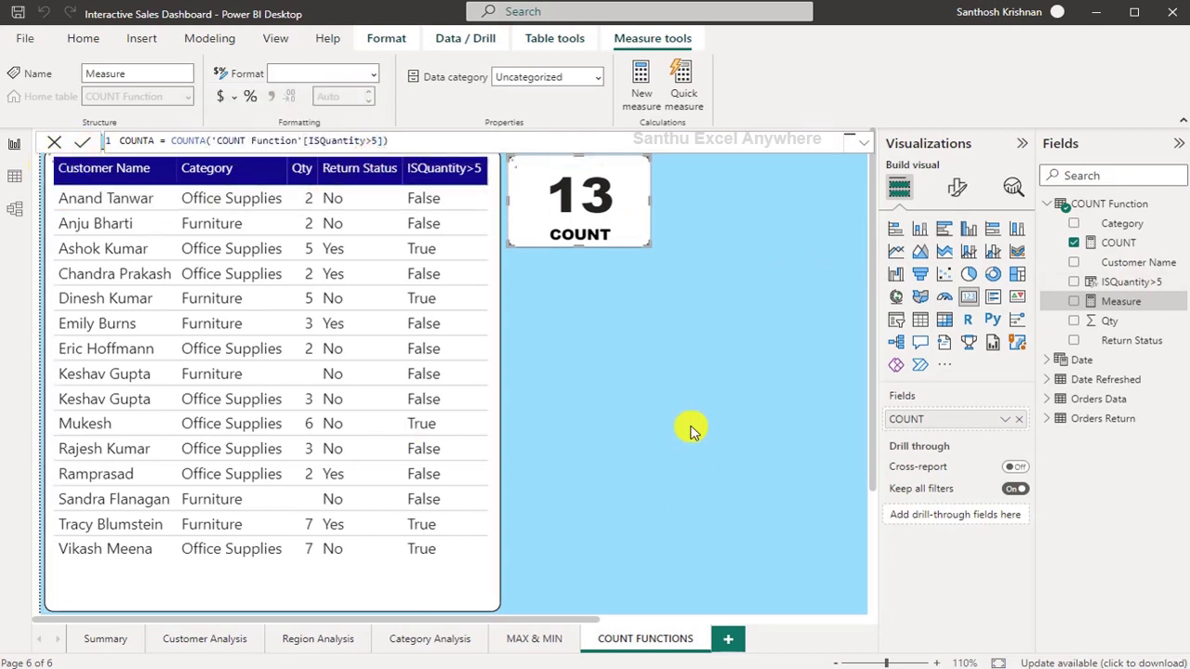
key(Return)
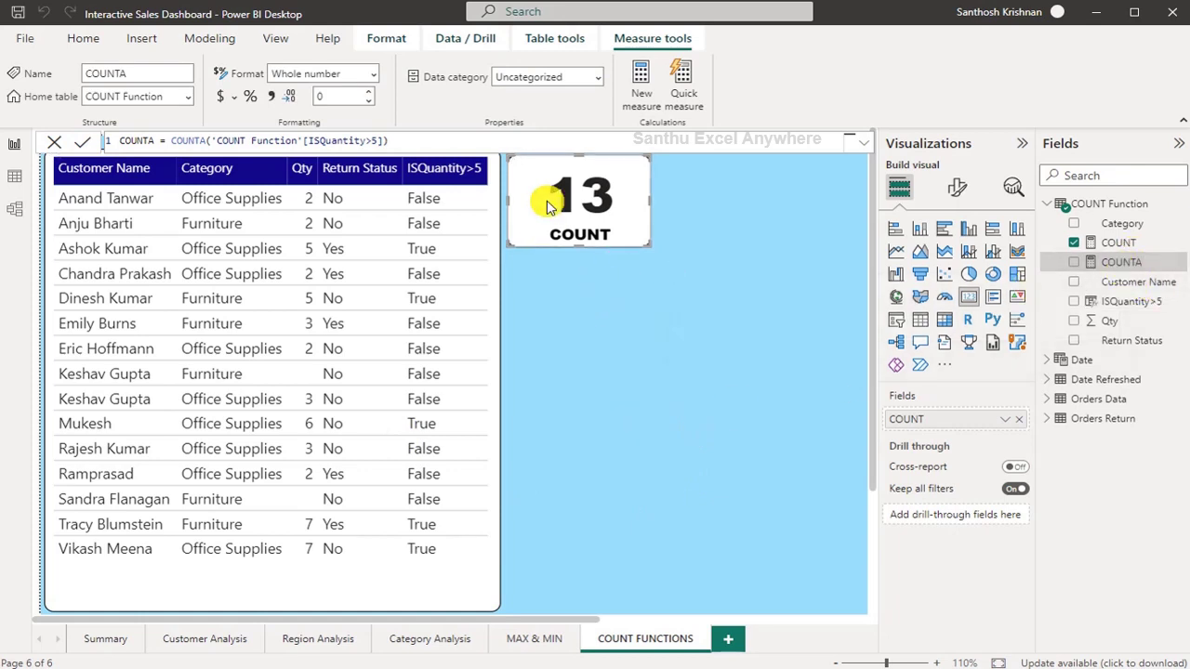
click(547, 226)
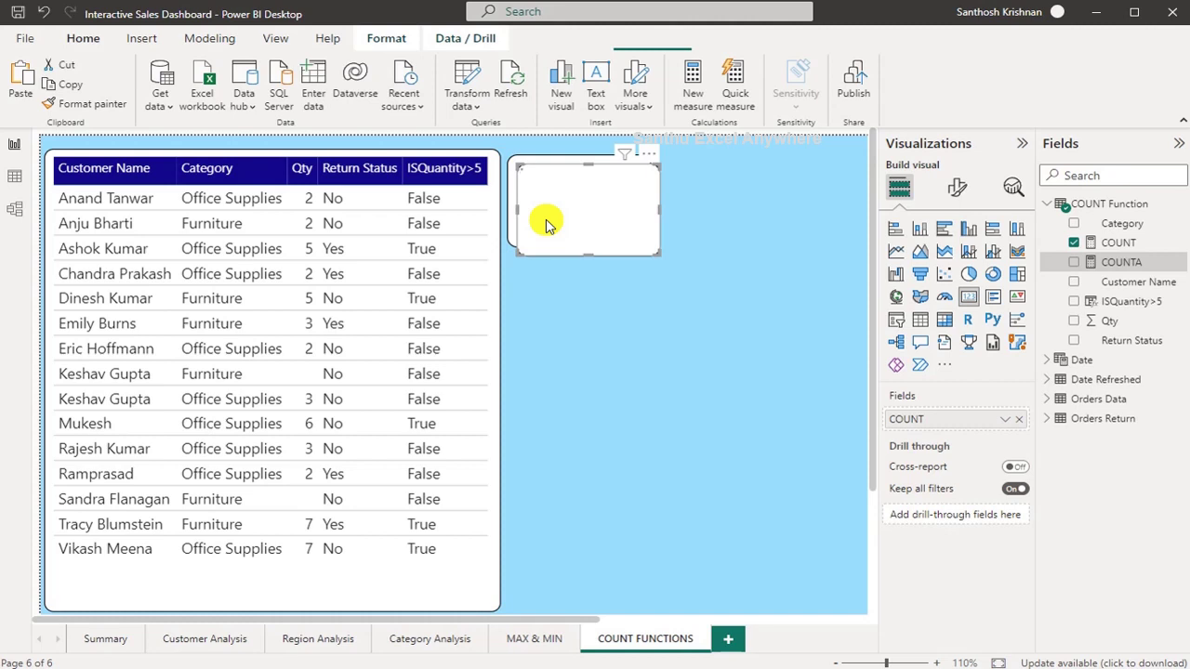
- Duplicate the COUNT card to its right and switch the copy to the COUNTA measure, showing 15
key(ctrl+c)
key(ctrl+v)
drag(547, 226, 718, 216)
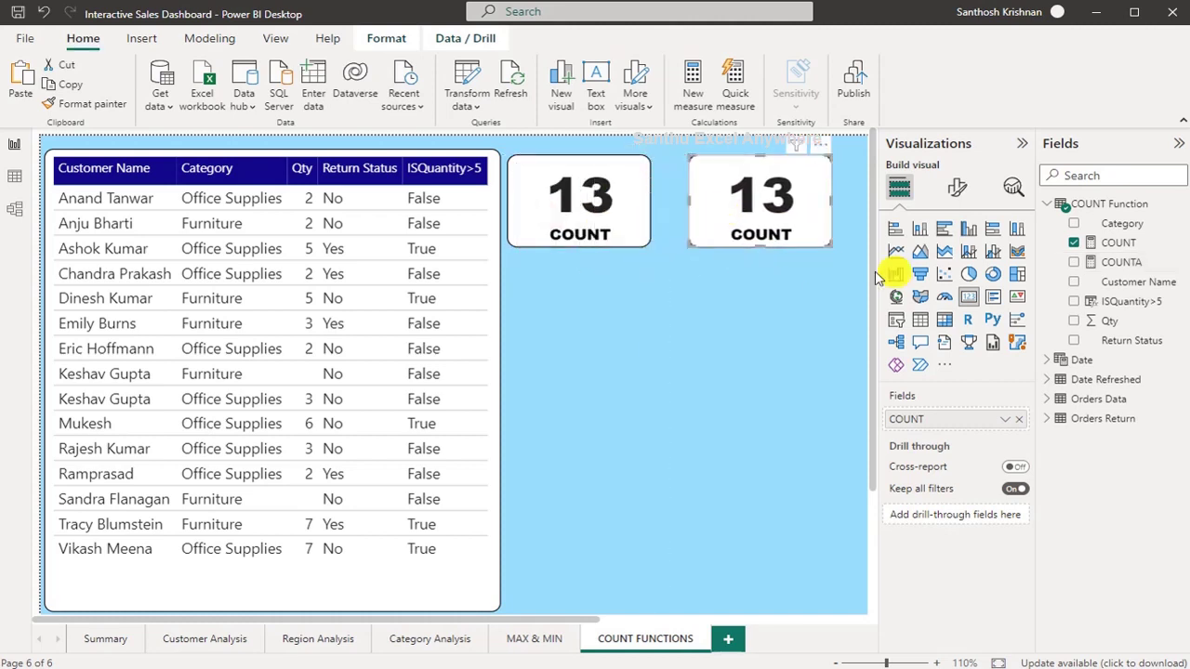
click(1018, 420)
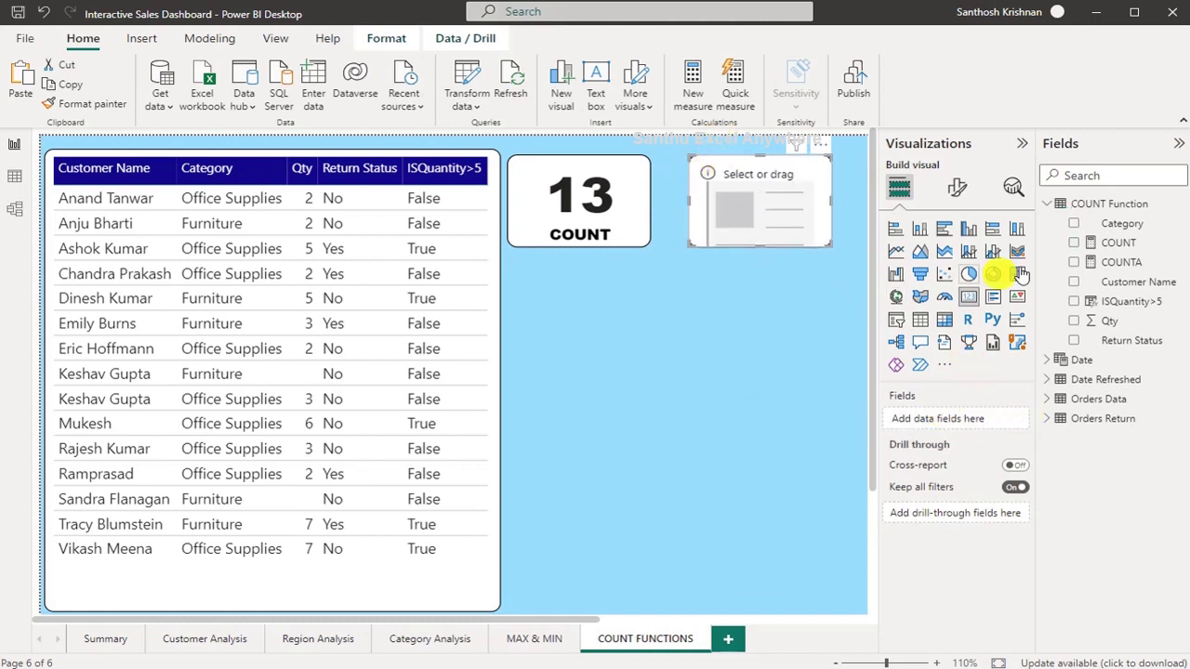
drag(1139, 268, 972, 424)
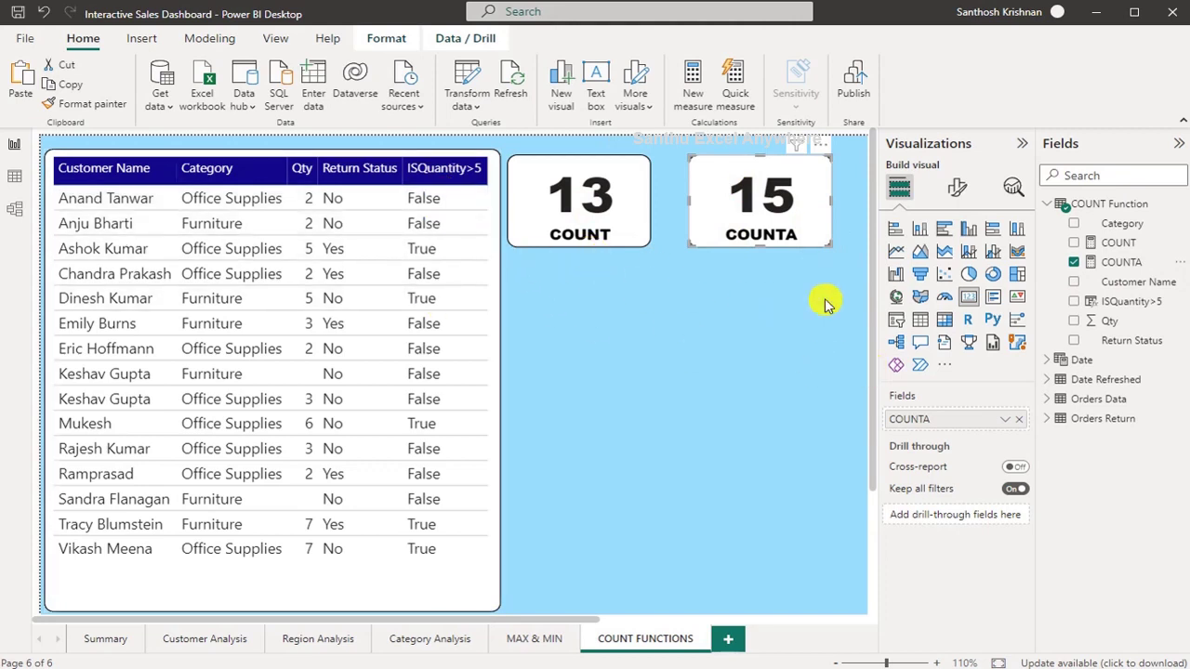
click(546, 180)
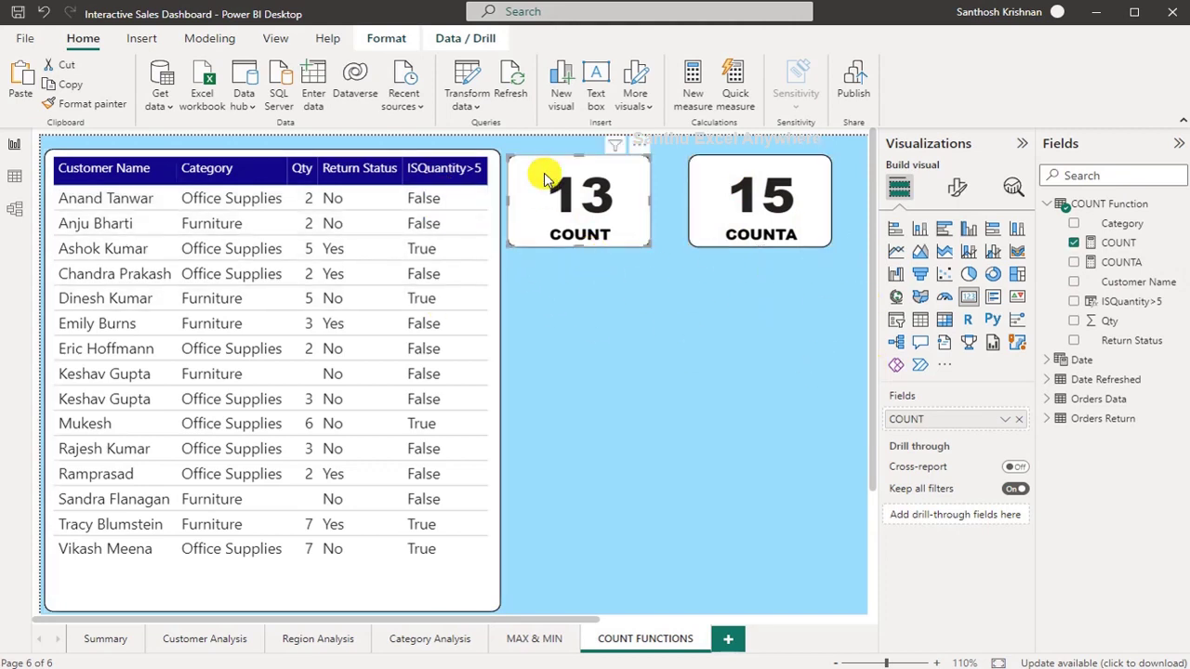
click(1119, 243)
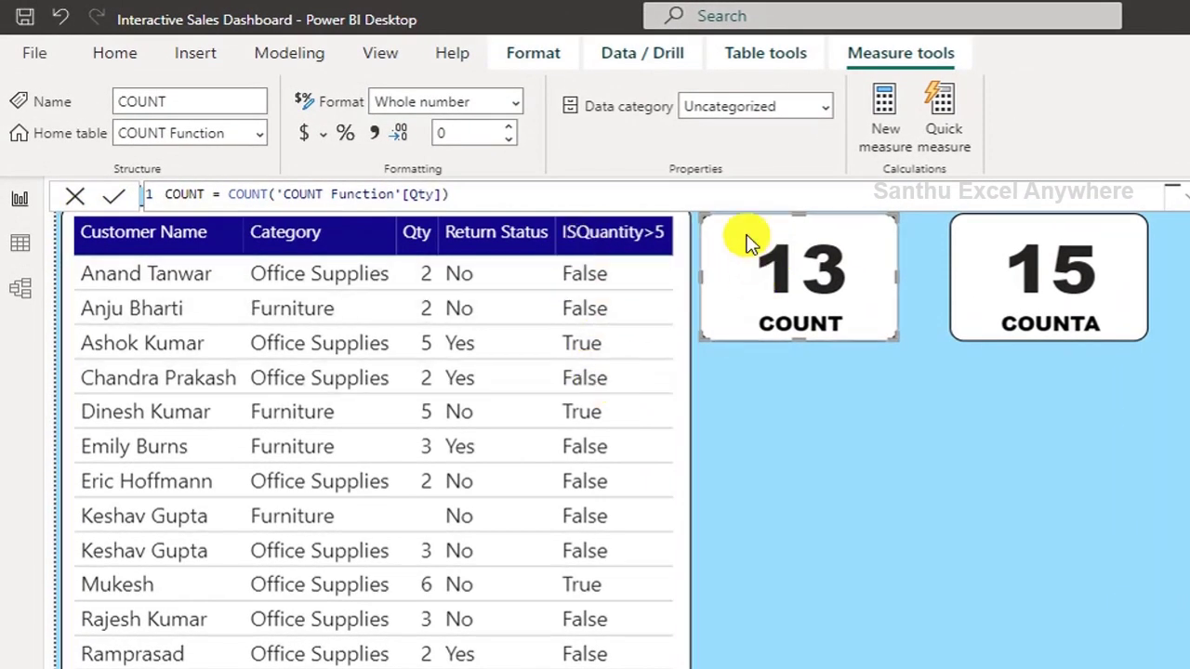
double_click(424, 196)
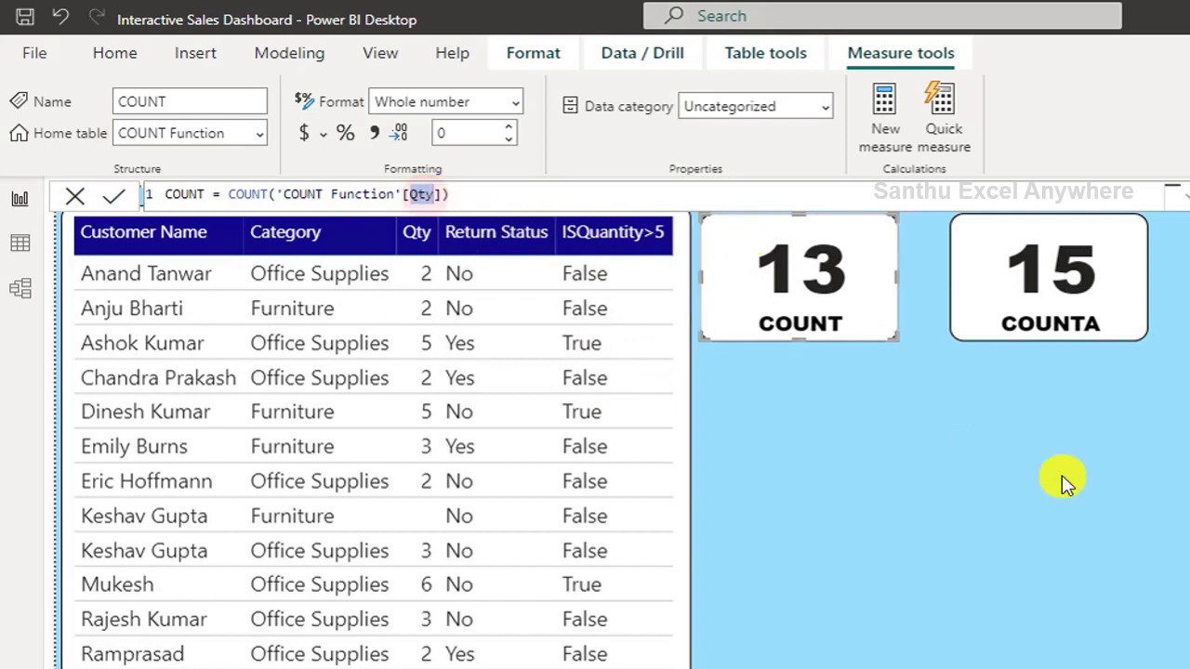
key(BackSpace)
text(IS)
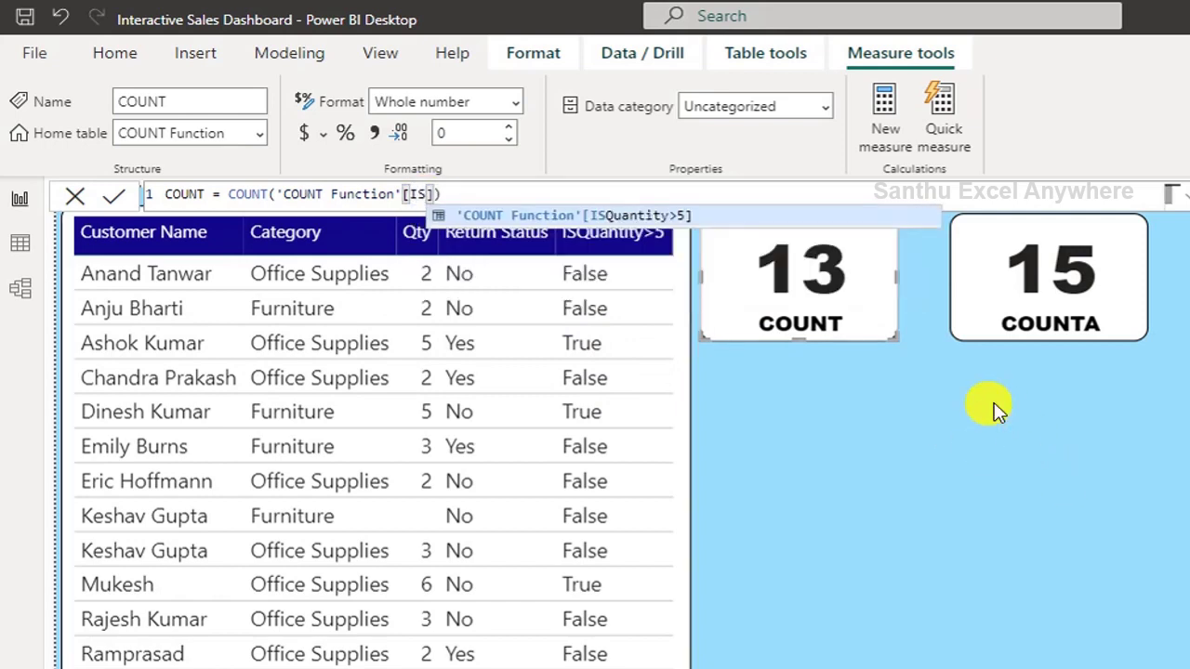
click(600, 214)
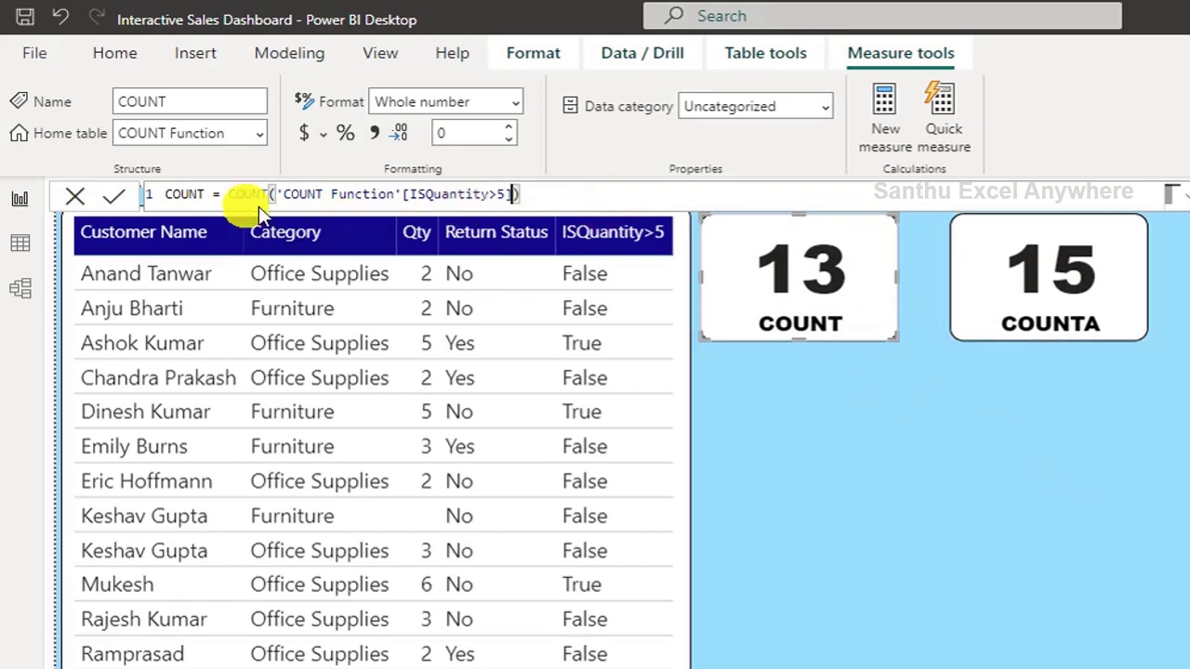
click(118, 202)
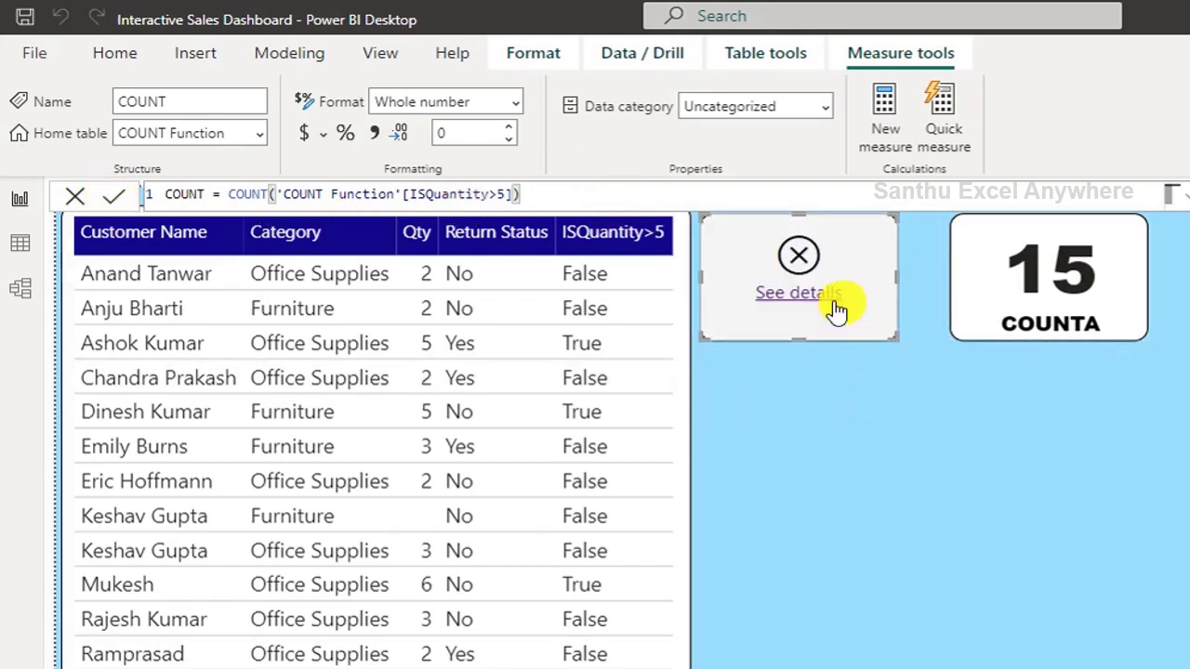
click(626, 247)
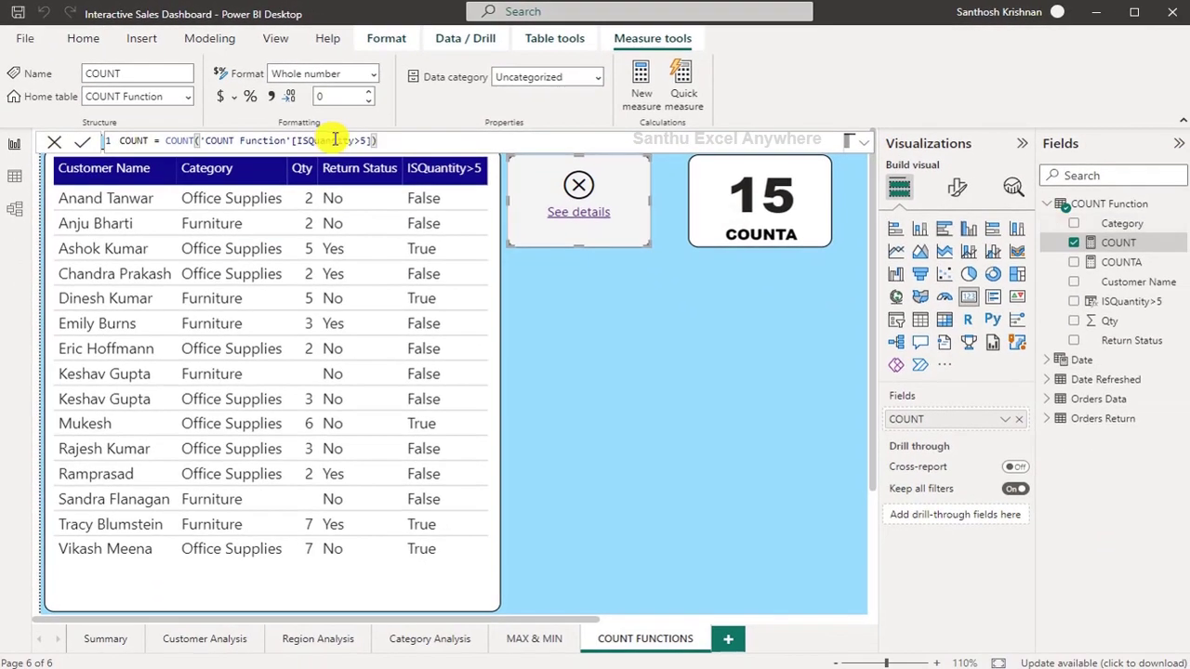
double_click(351, 141)
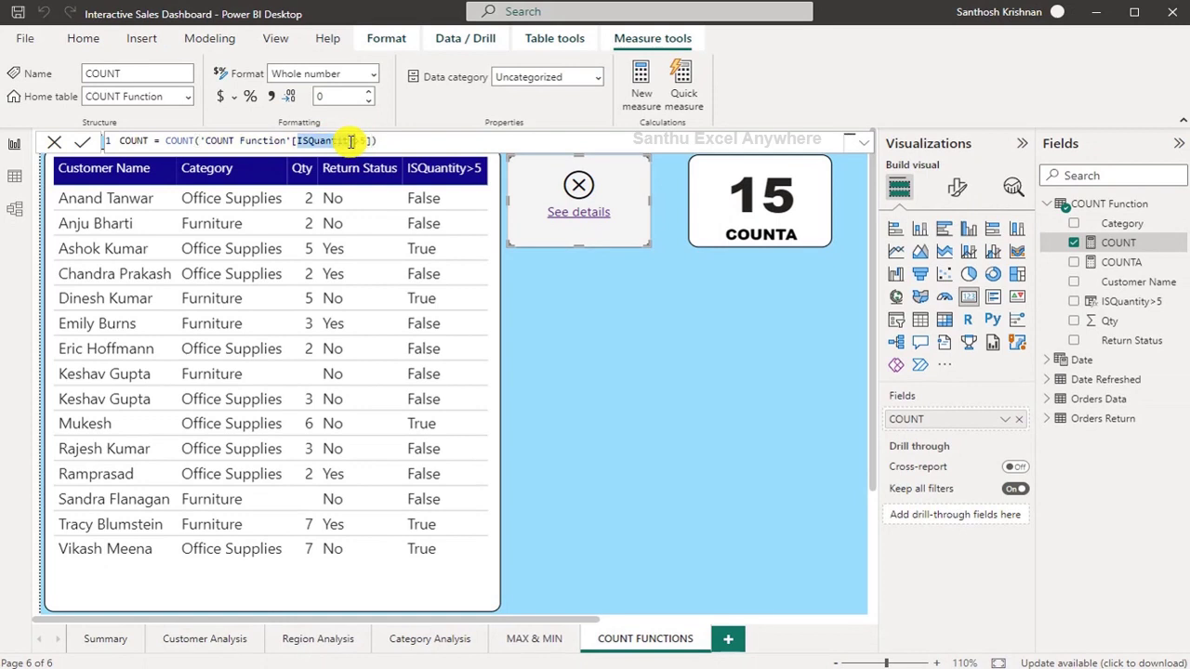
text(Q)
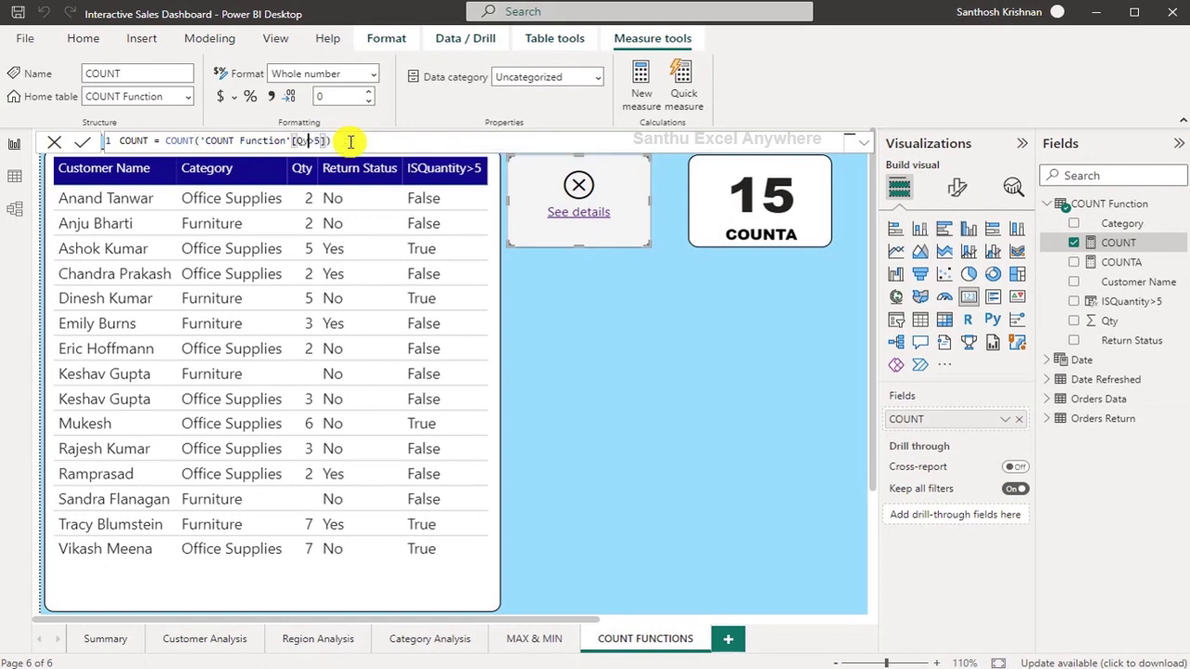
text(ty)
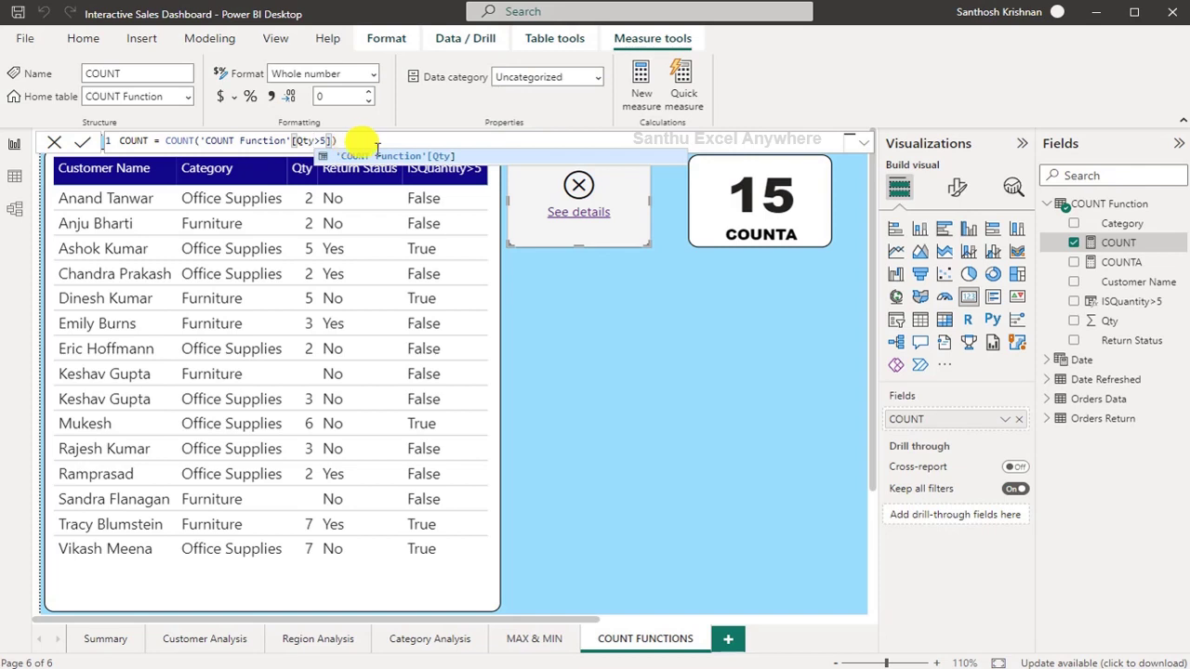
key(Delete)
key(Delete)
key(Return)
click(650, 379)
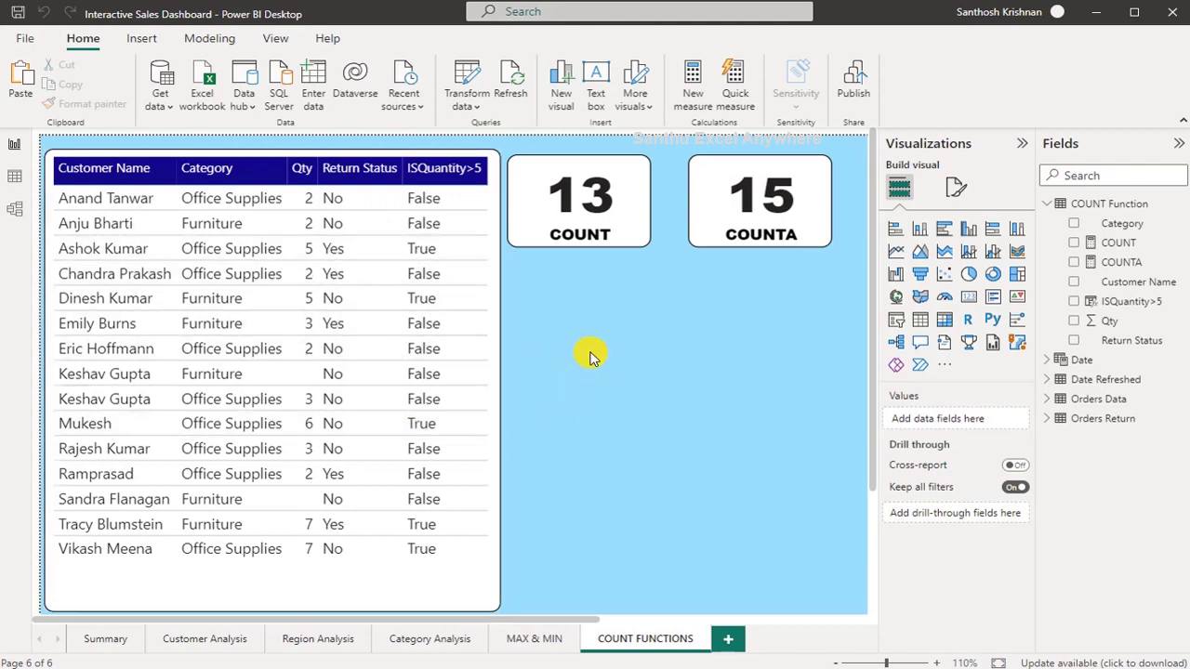
- Create a COUNTX measure defined as COUNTX('COUNT Function','COUNT Function'[Return Status])
click(691, 81)
text(COUNTX =)
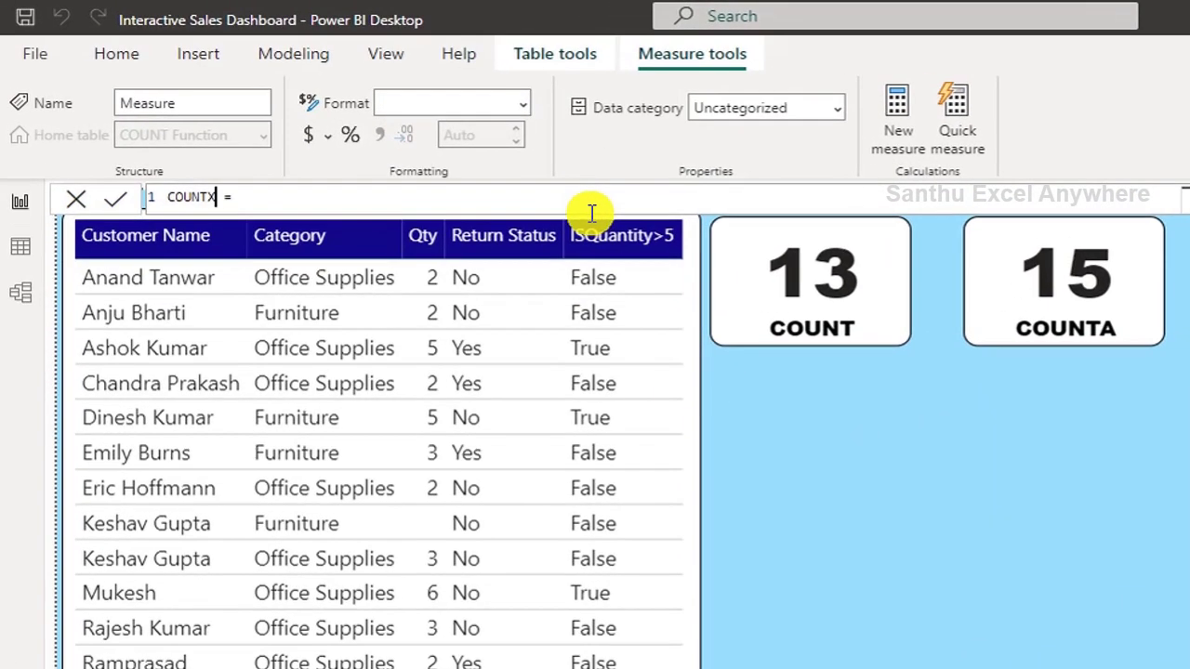
click(501, 193)
text(C)
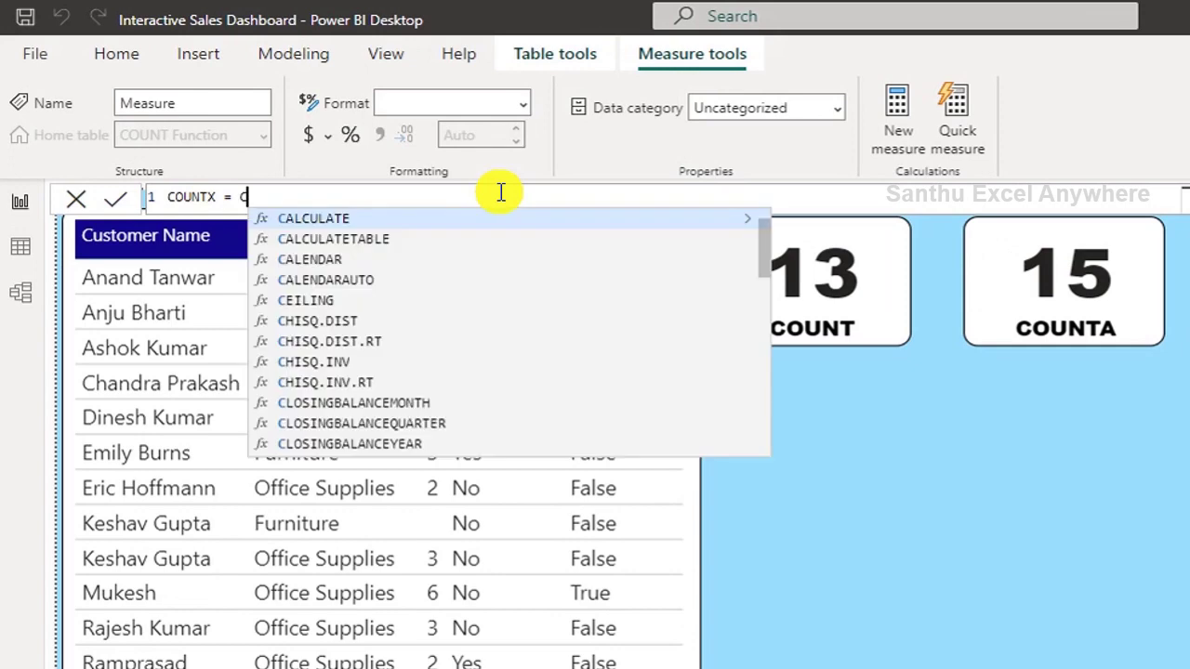
text(OUNTX)
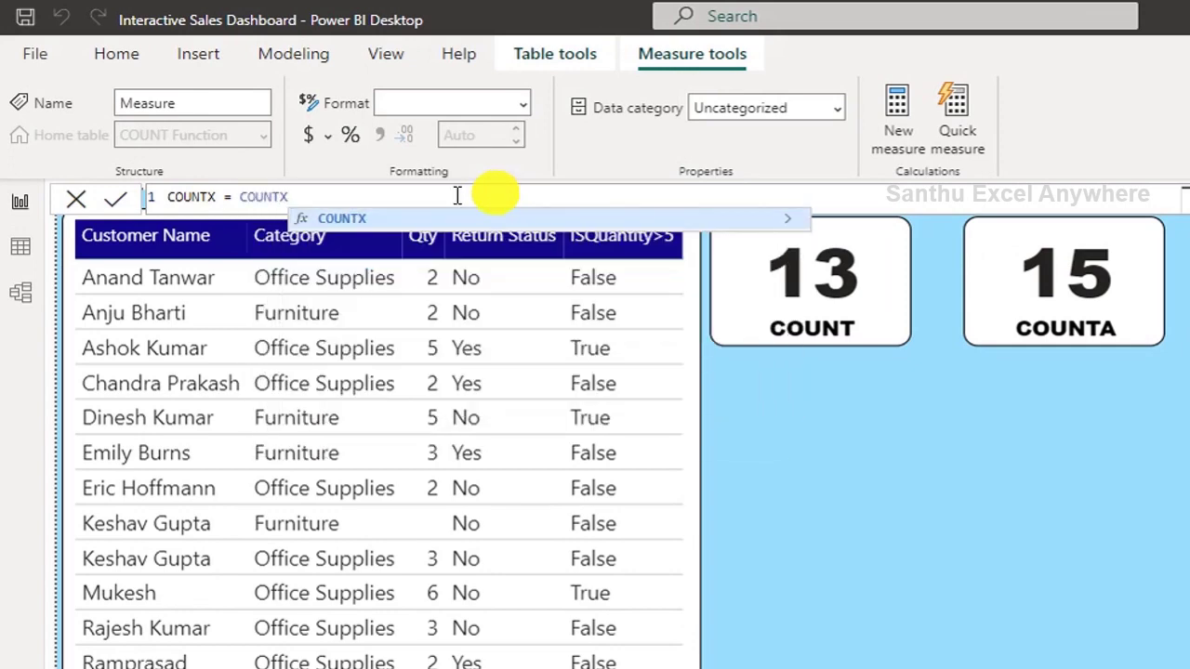
click(346, 219)
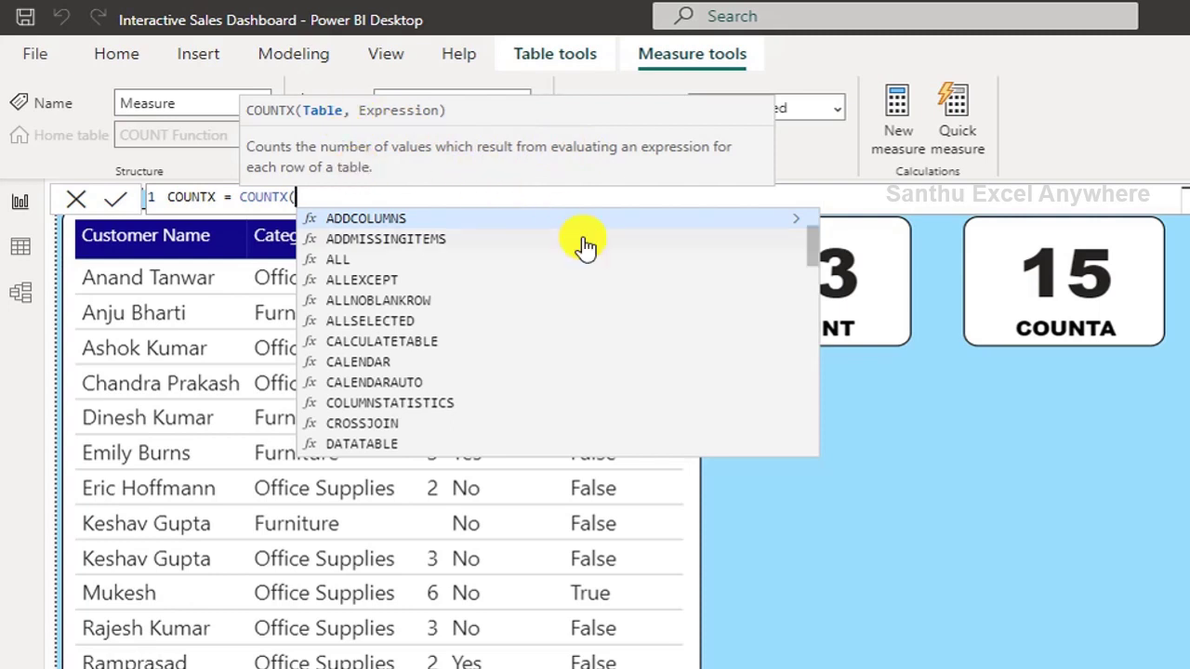
text(COUNT)
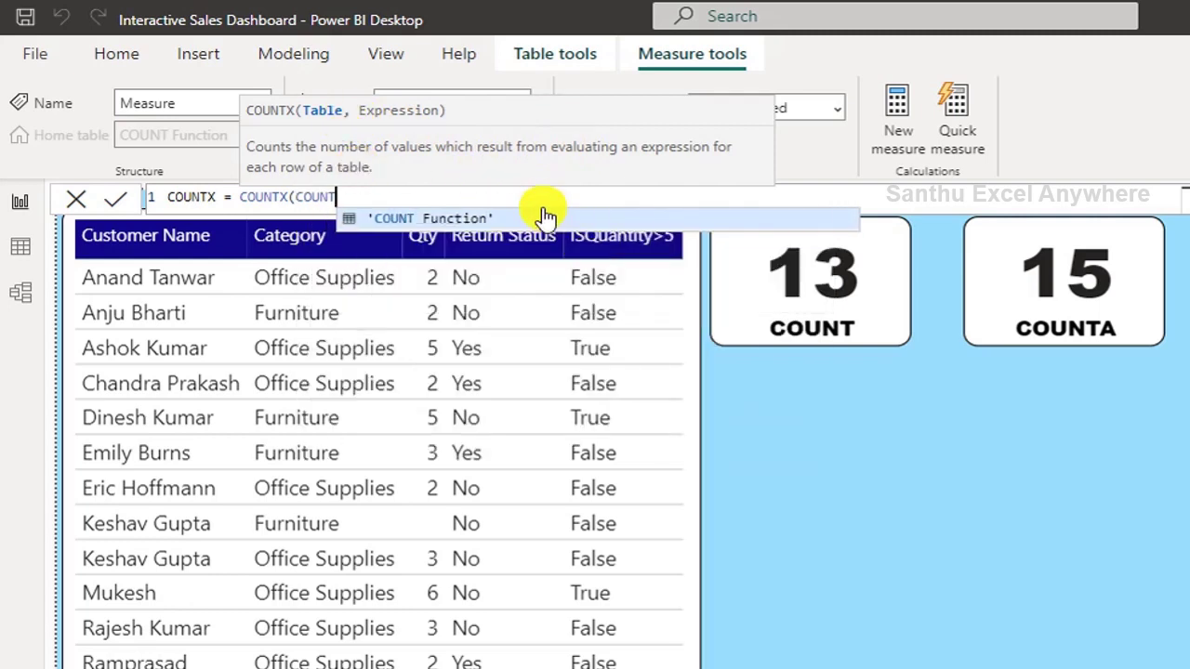
click(537, 221)
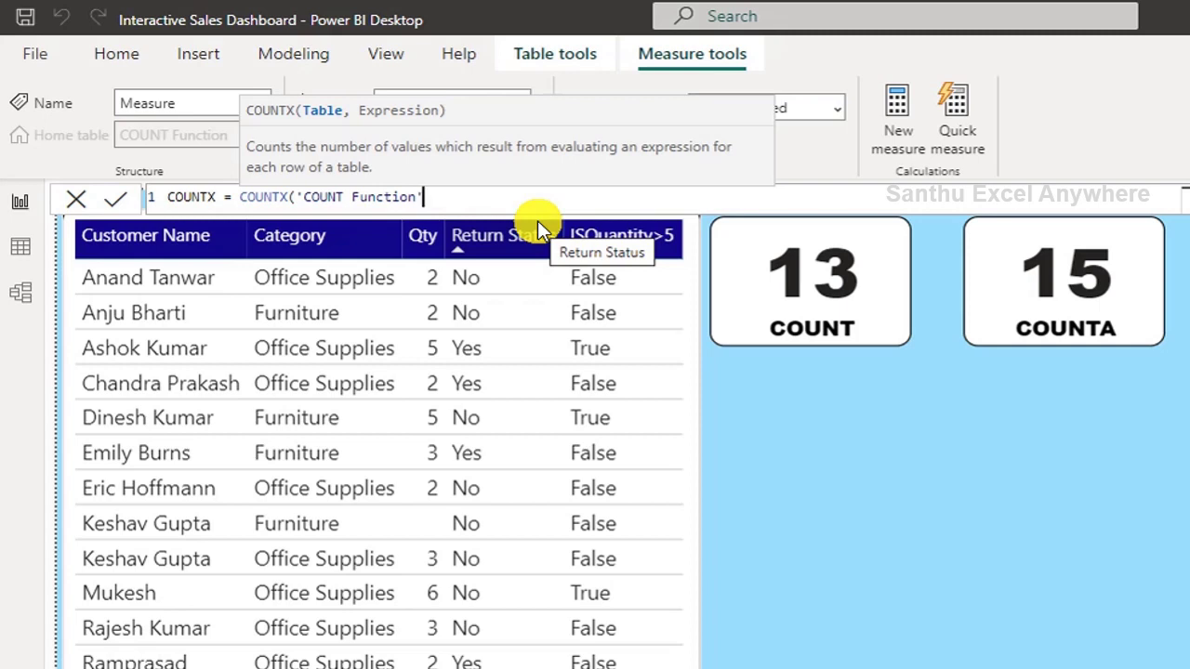
text(,)
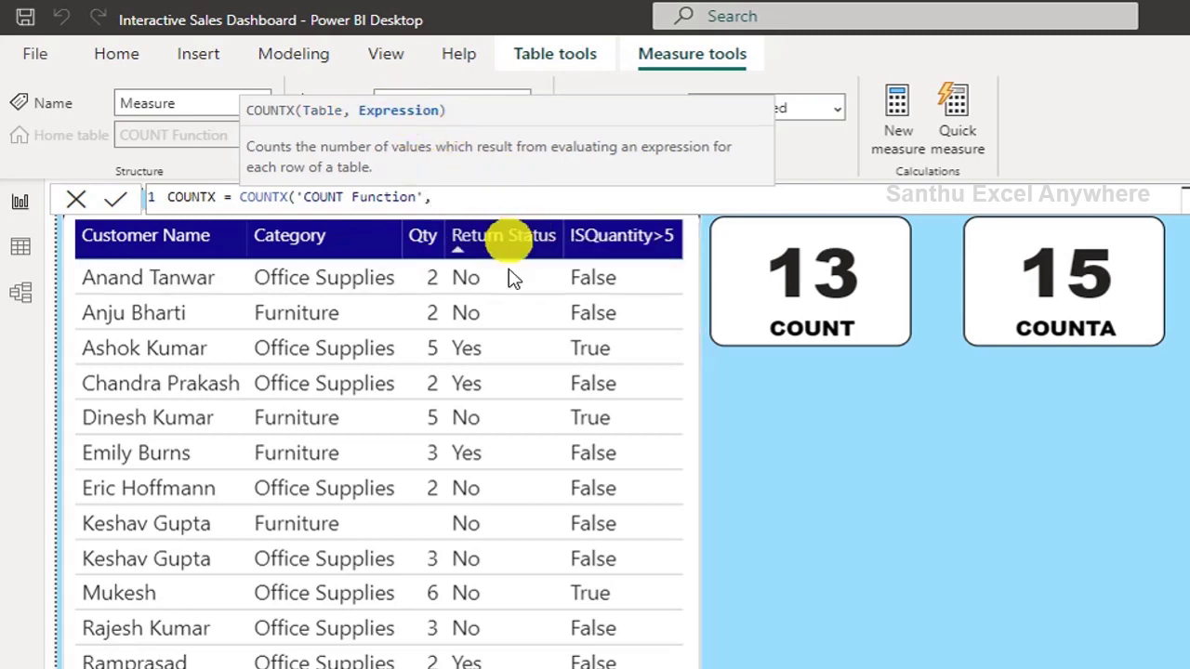
text('COUNT Function'[Return Status]))
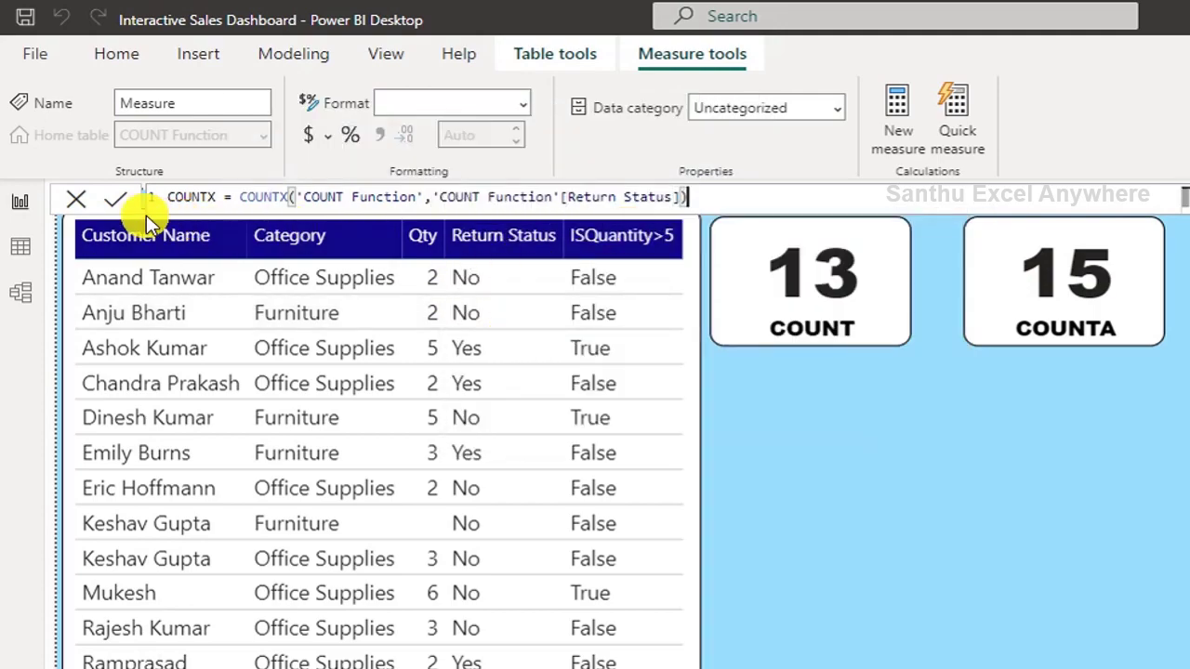
click(116, 200)
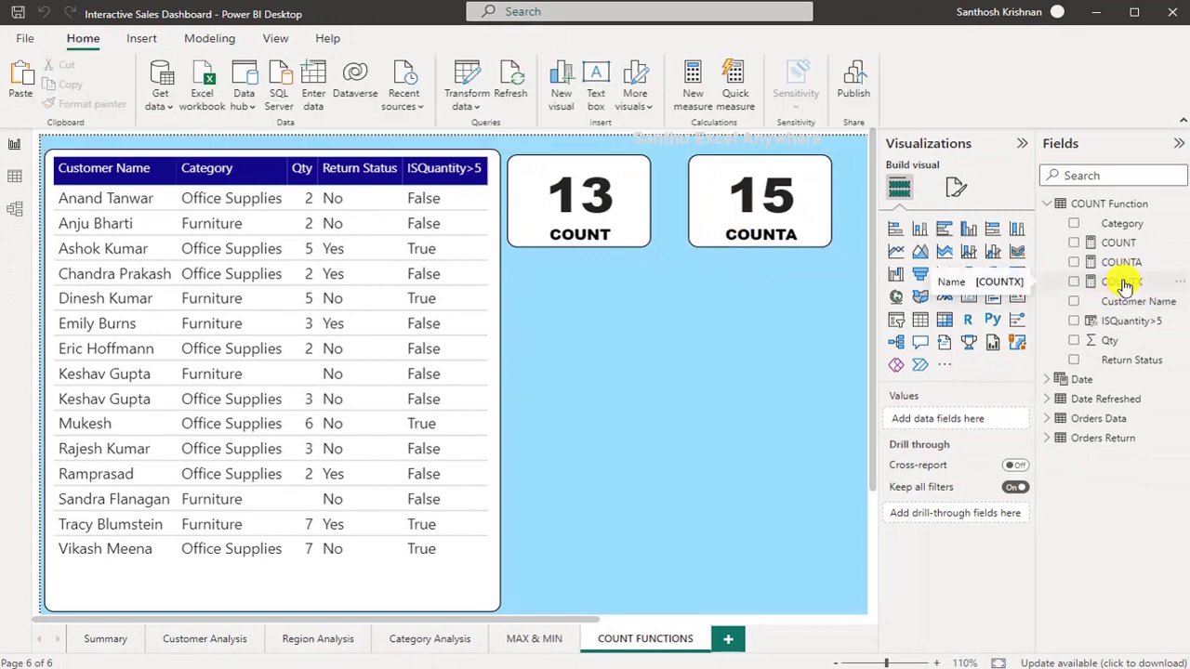
- Copy the COUNTA card below the COUNT card and switch it to the COUNTX measure, showing 15
click(709, 180)
key(ctrl+c)
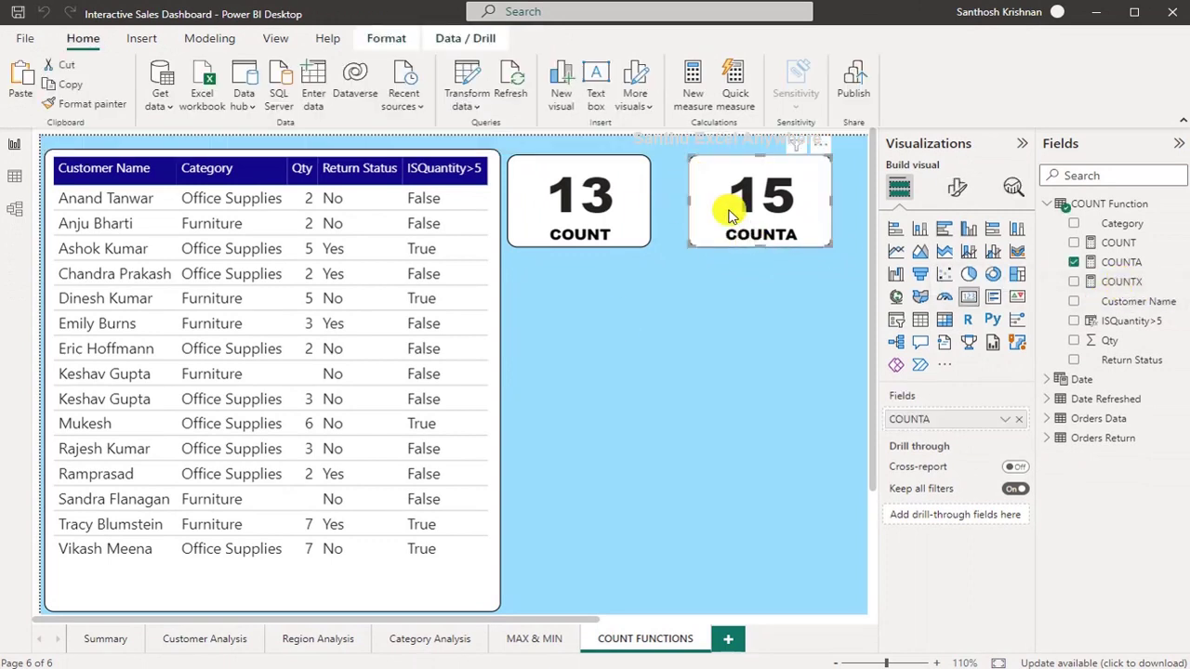
key(ctrl+v)
drag(717, 192, 673, 321)
drag(546, 311, 528, 293)
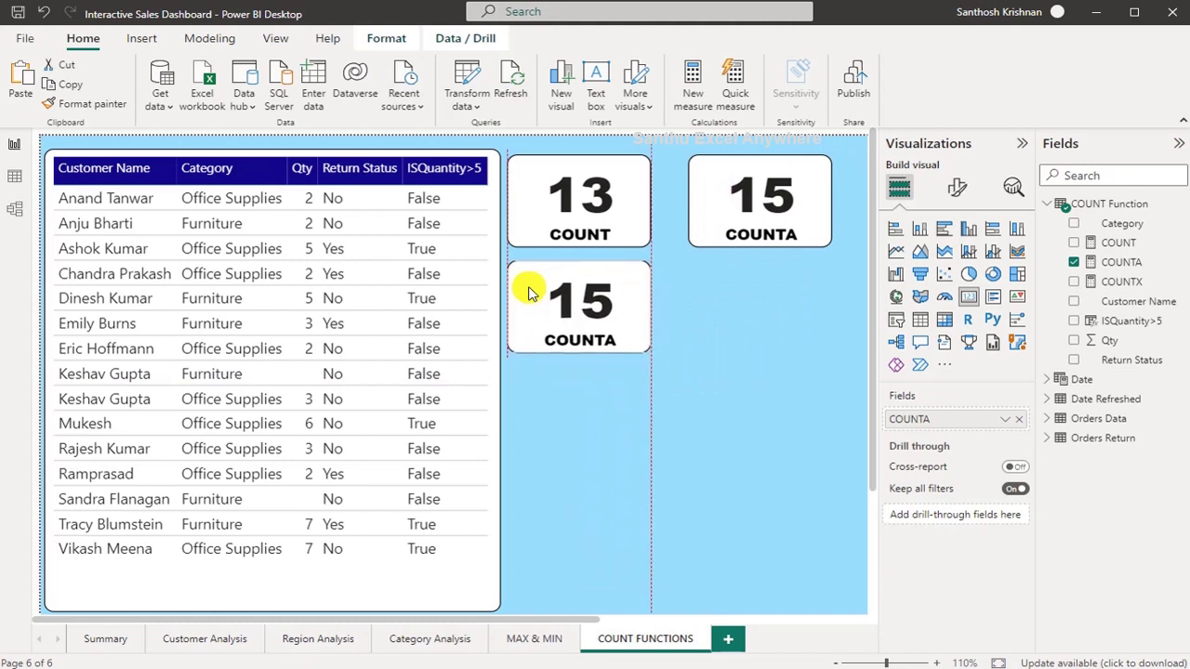
click(1020, 422)
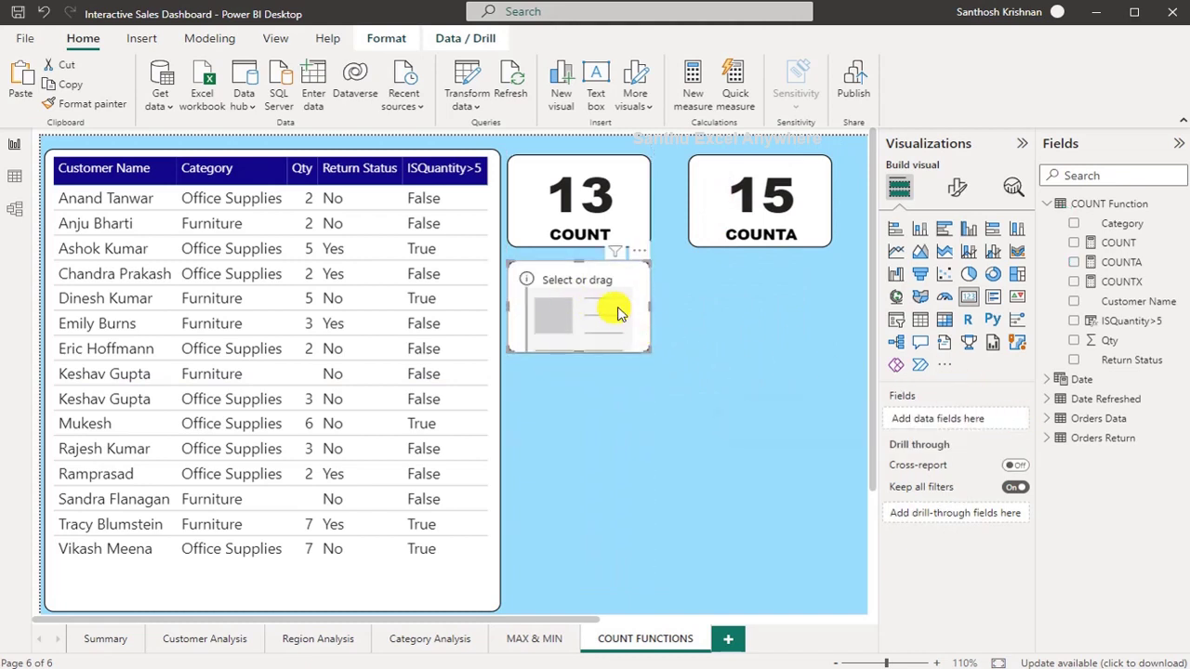
drag(1122, 284, 595, 315)
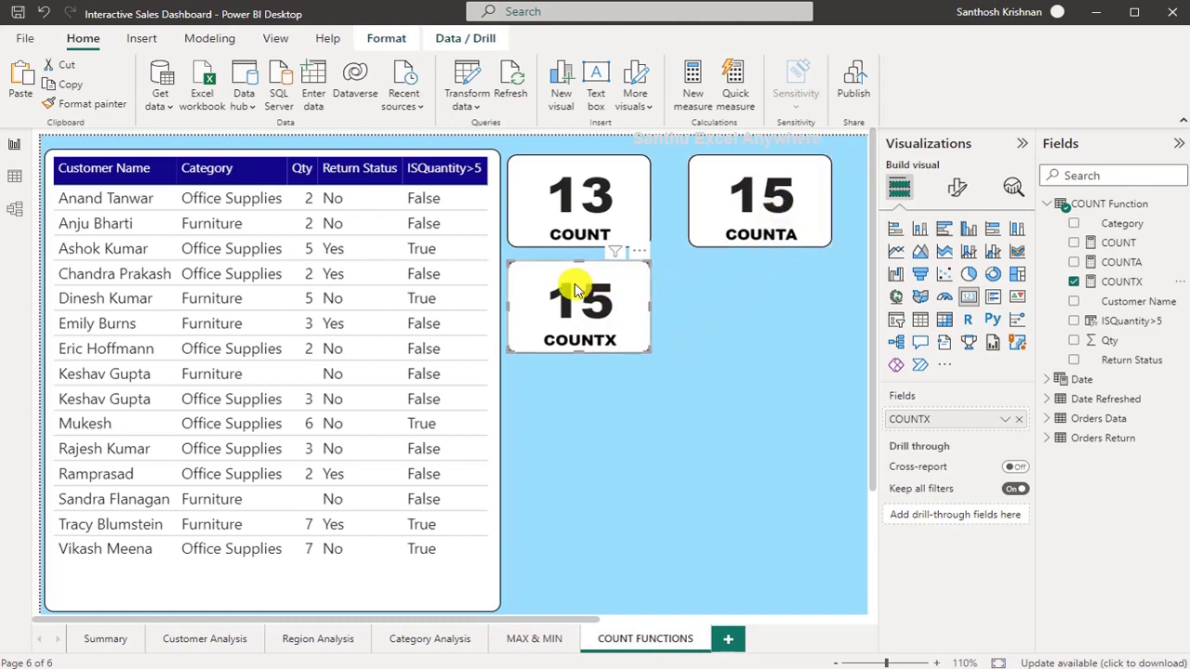
click(753, 299)
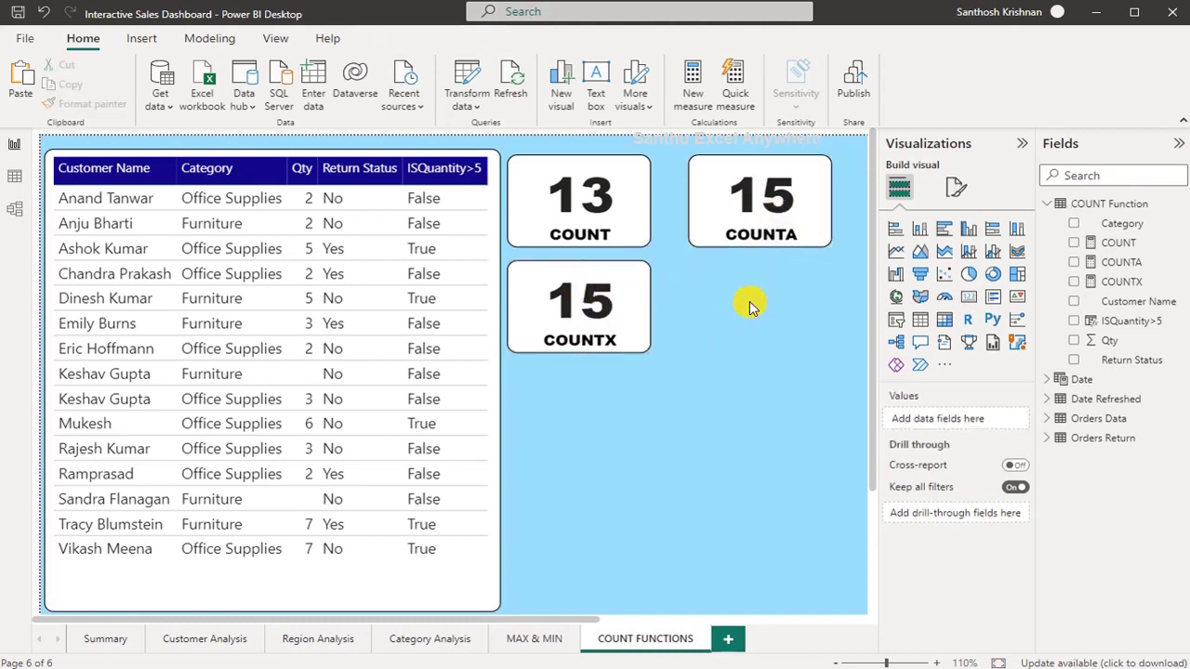
click(542, 287)
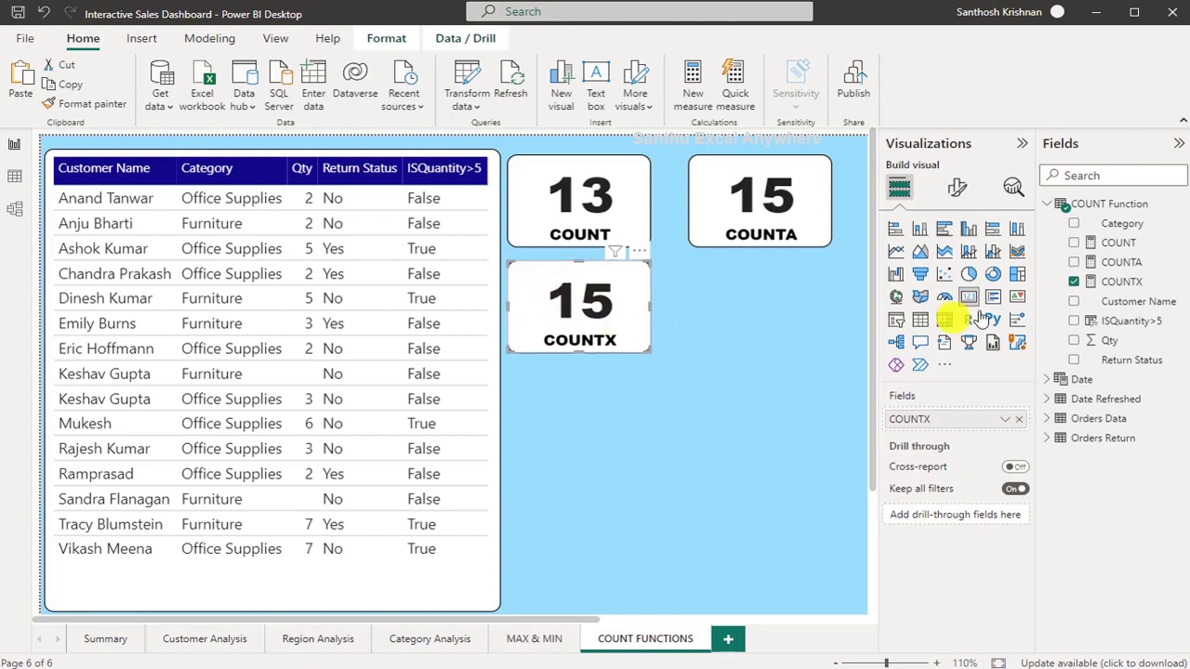
click(1116, 281)
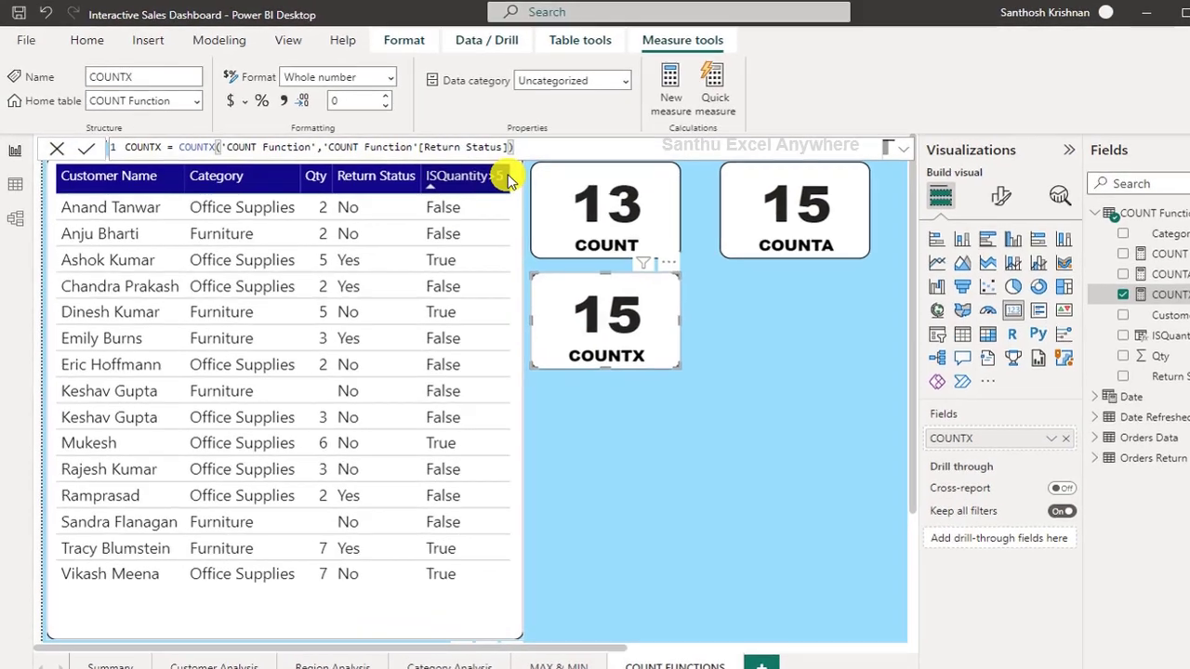
- Wrap COUNTX's table in FILTER with 'COUNT Function'[Return Status]="No" so the card shows 10
text(Fil)
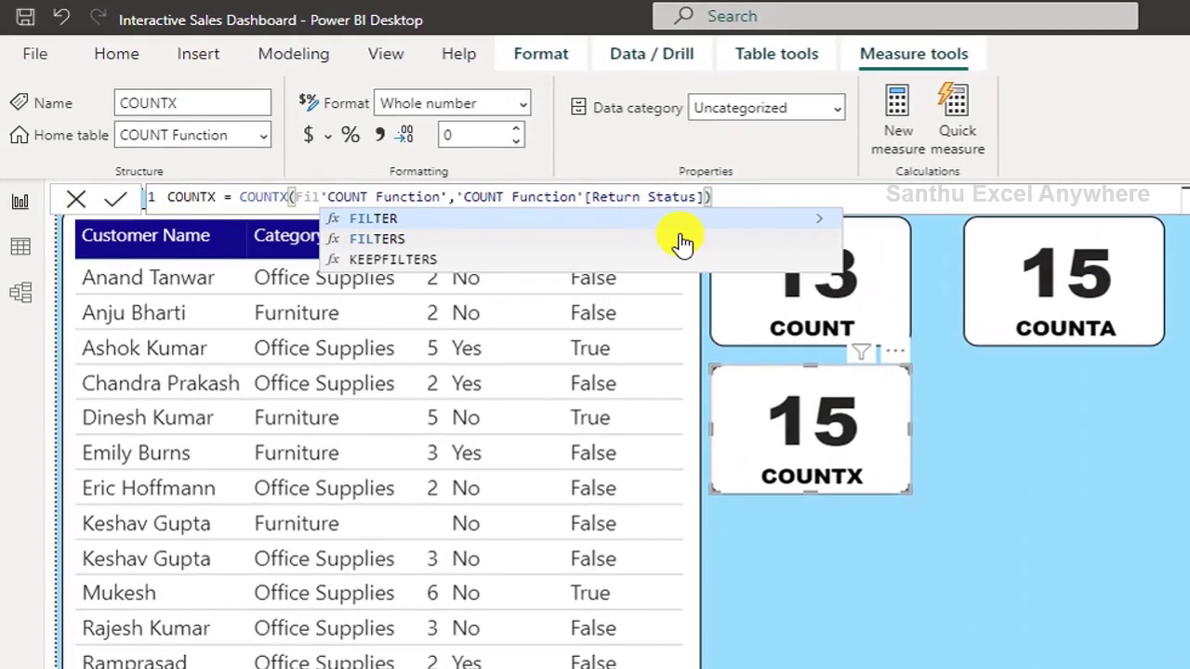
click(359, 222)
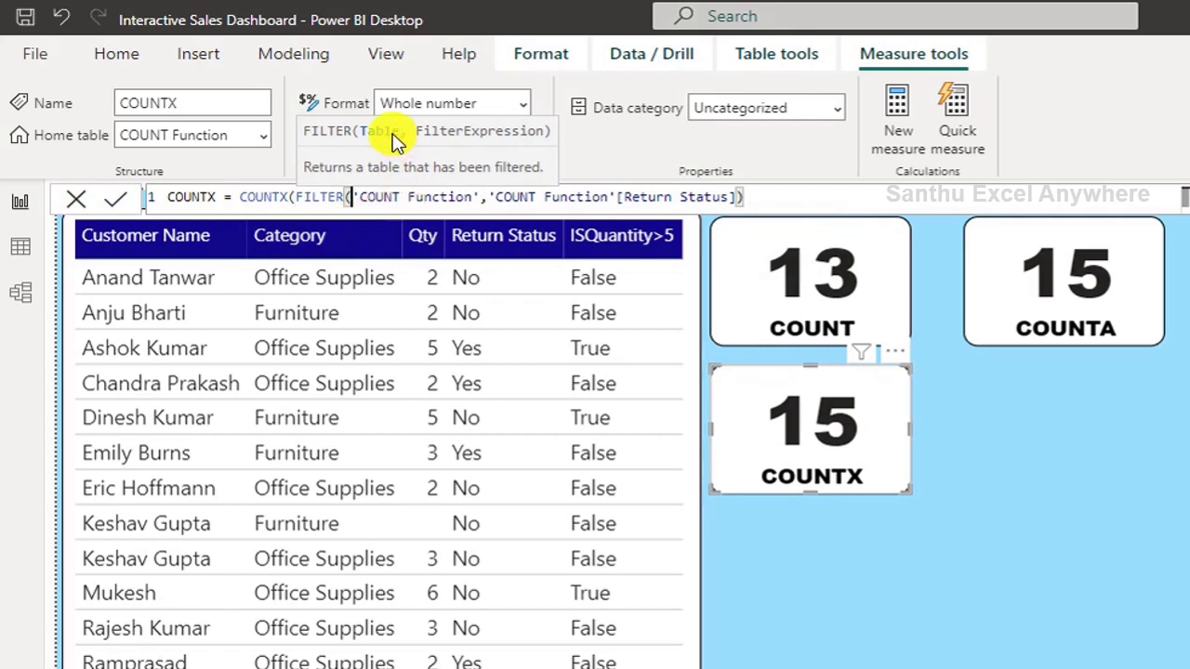
click(487, 192)
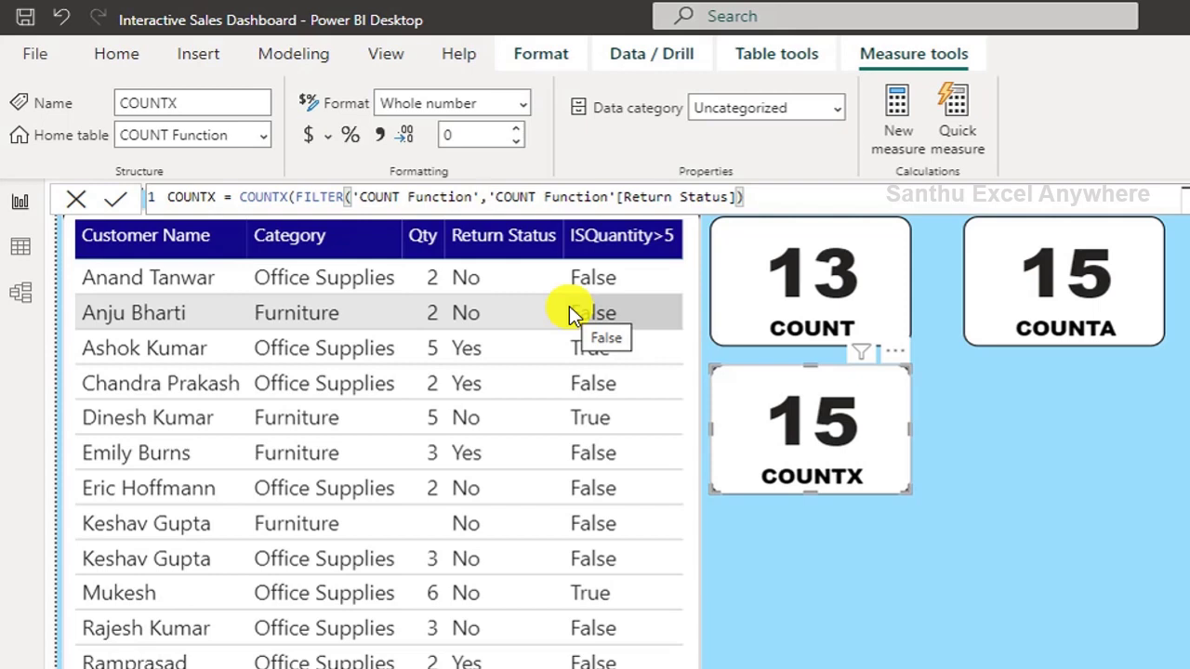
text(R)
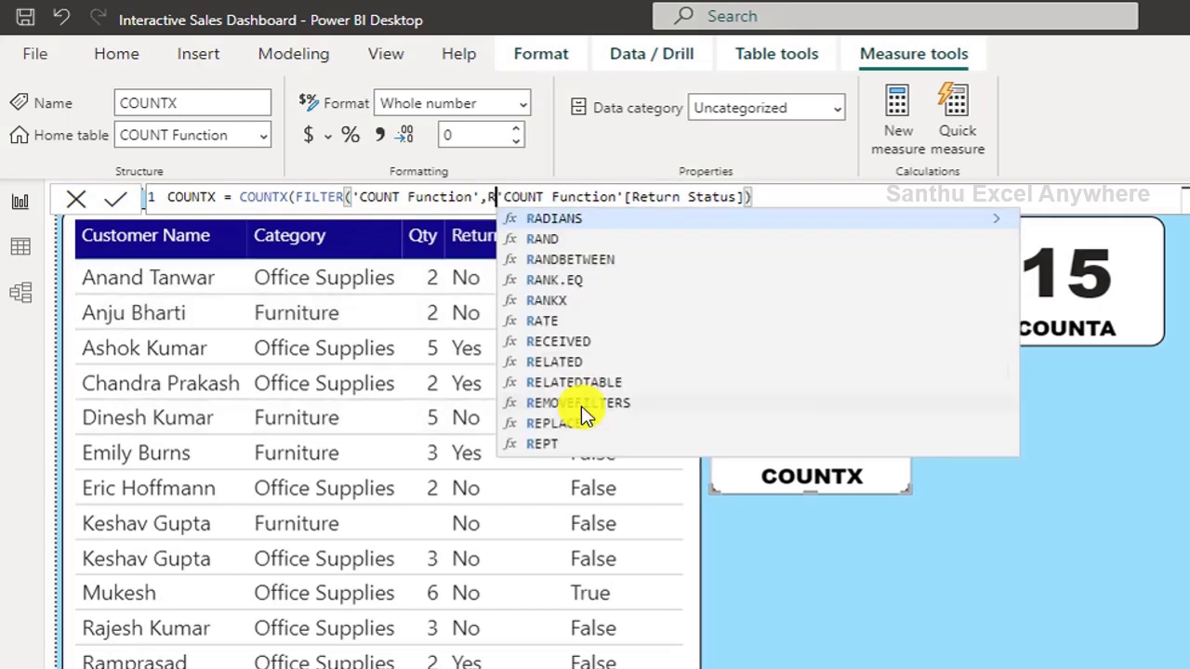
text(eturn)
key(Tab)
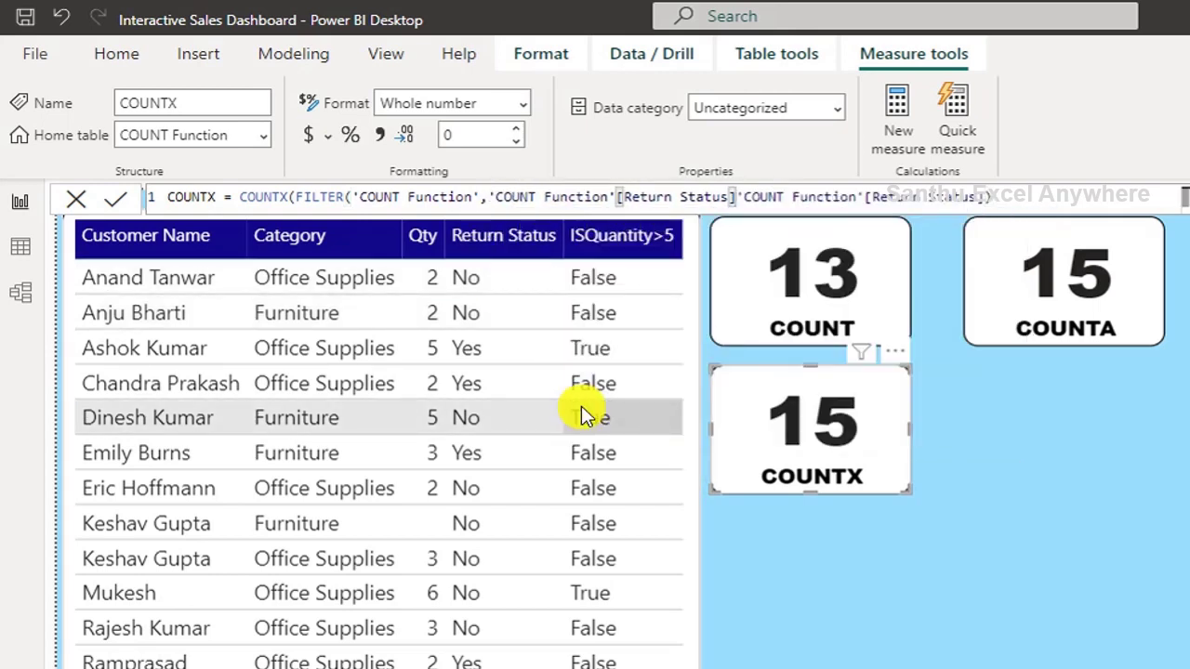
text(=)
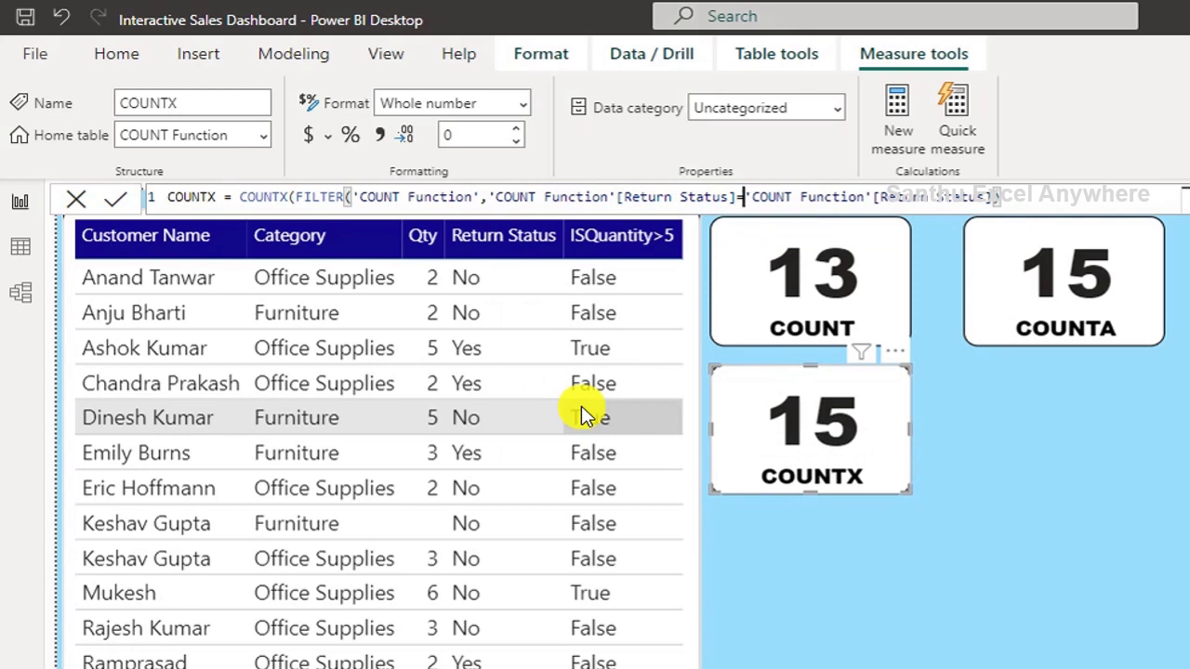
text(")
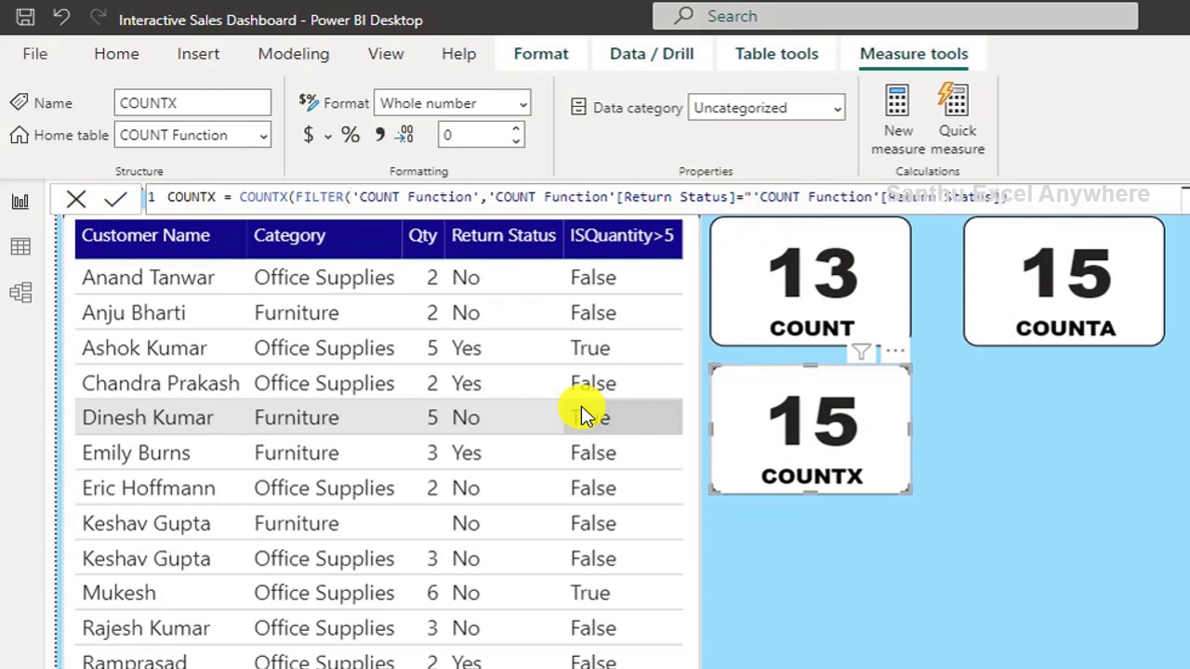
text(NO)
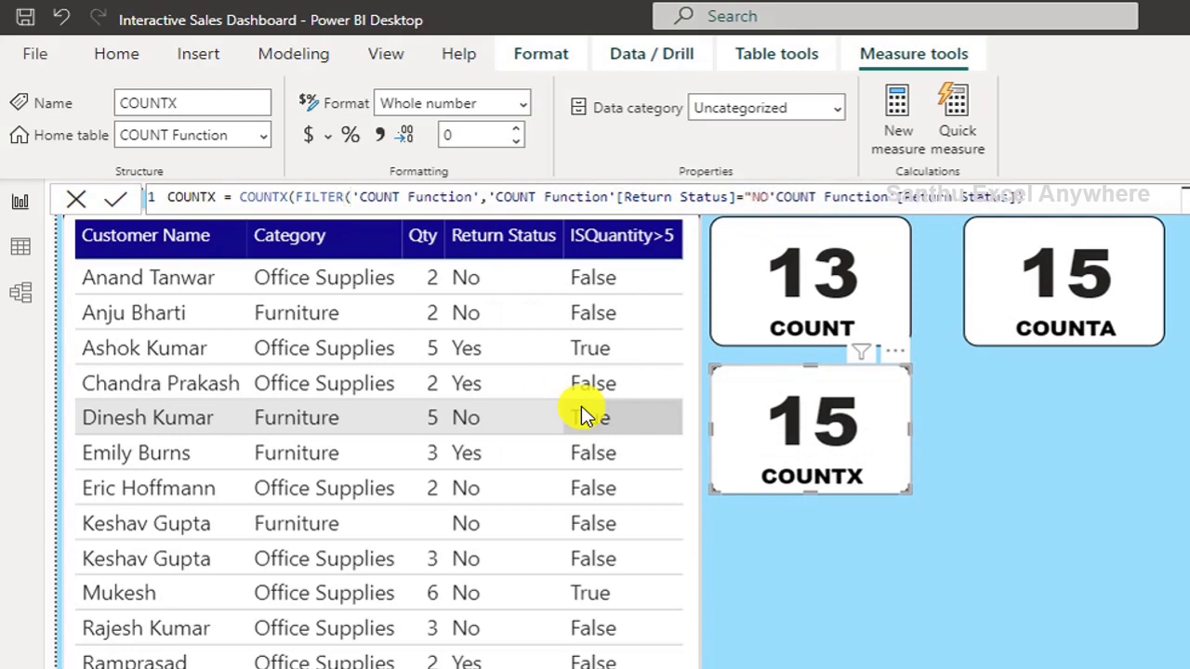
key(BackSpace)
text(o")
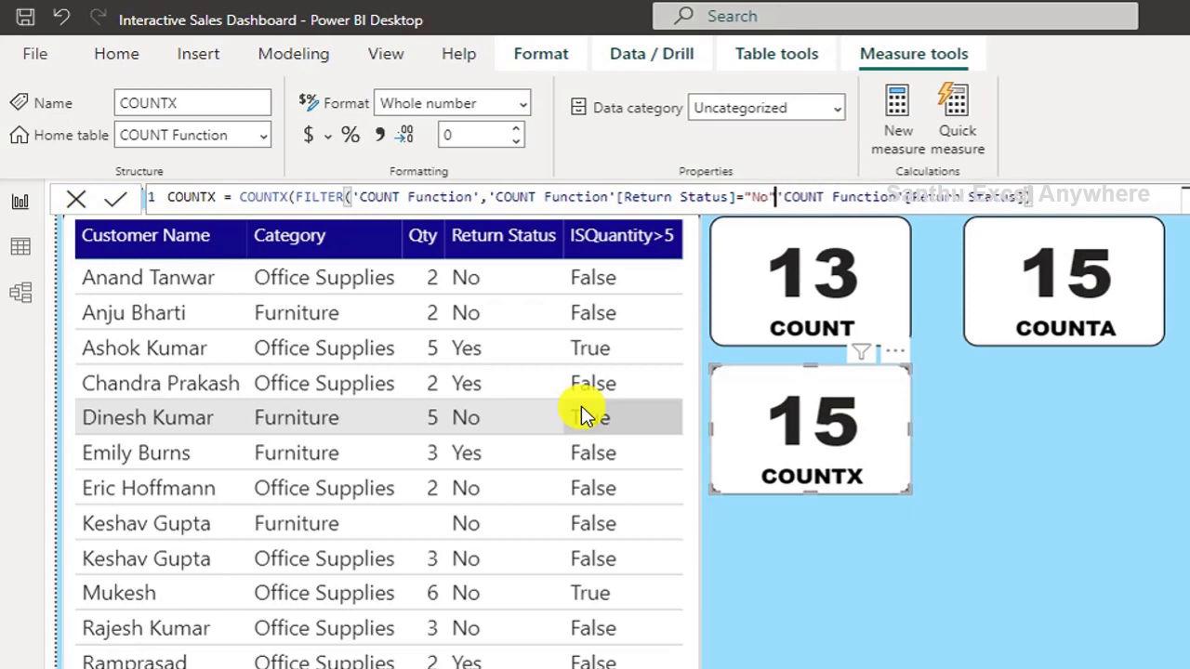
text())
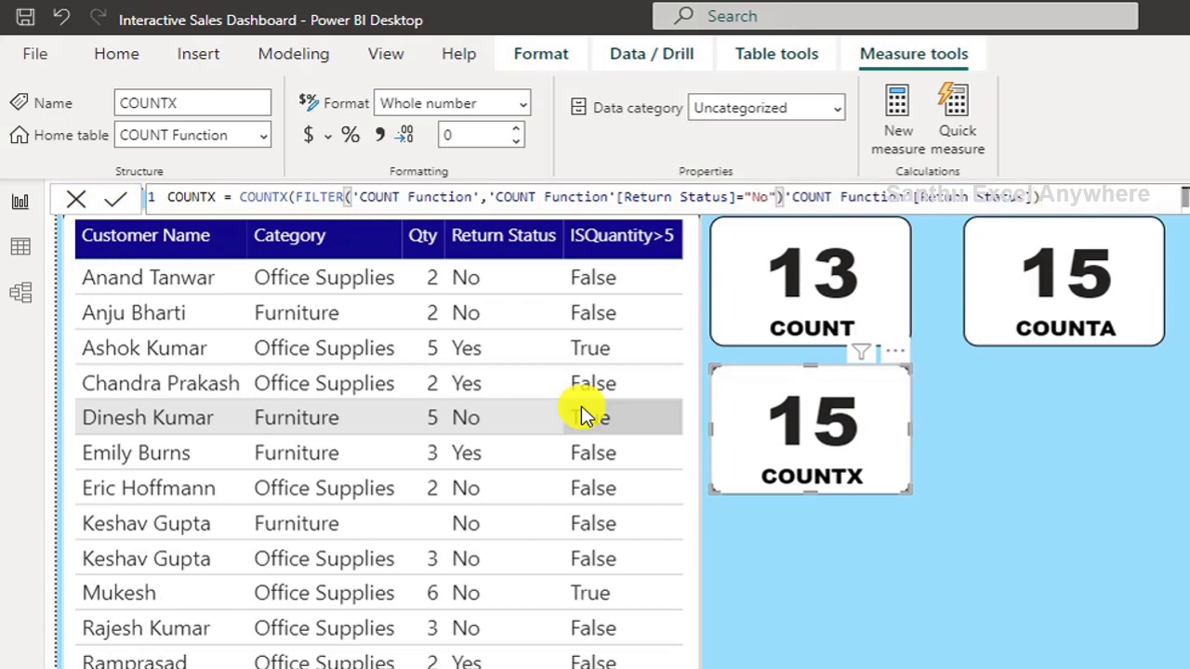
text(,)
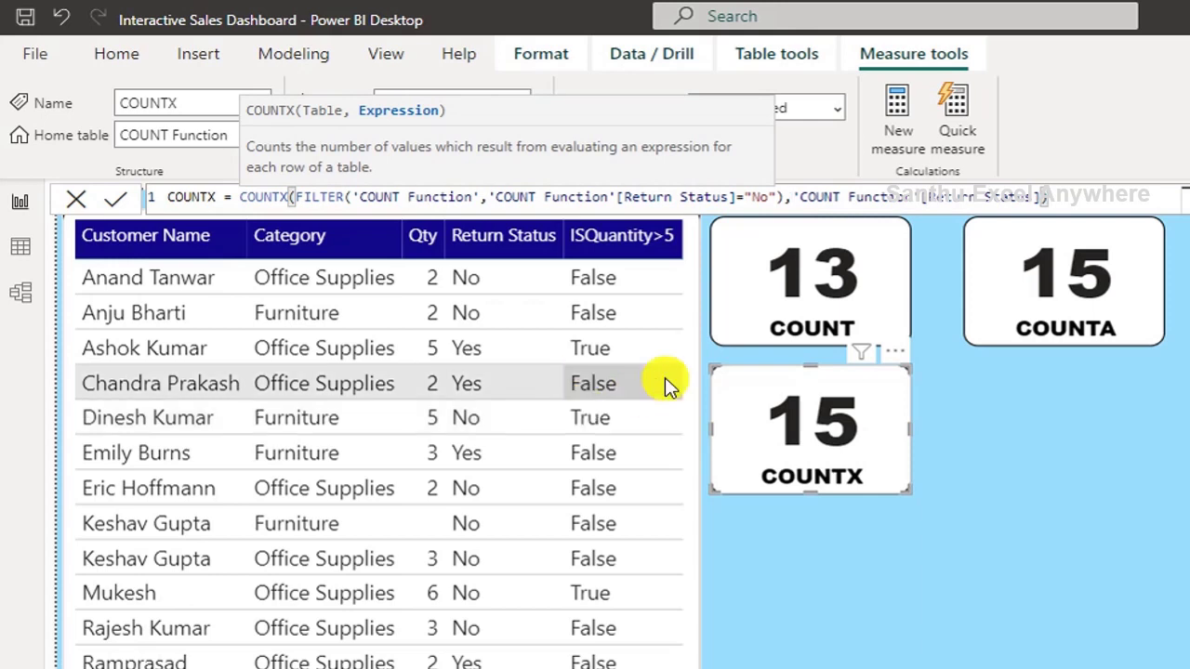
click(113, 203)
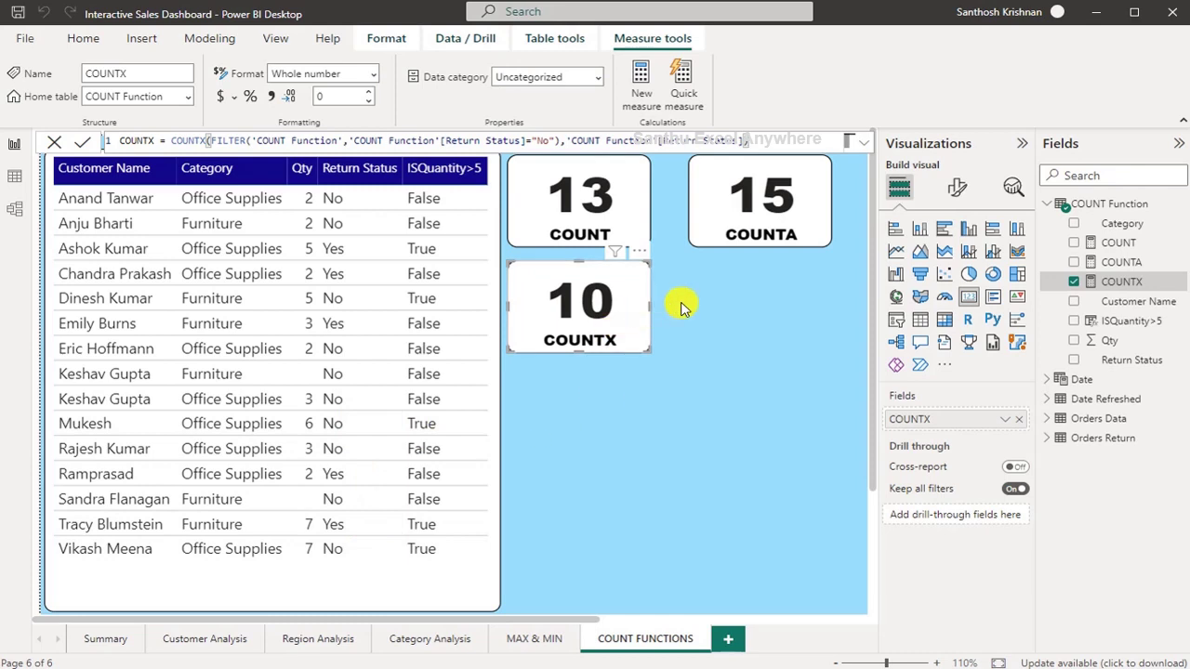
click(567, 423)
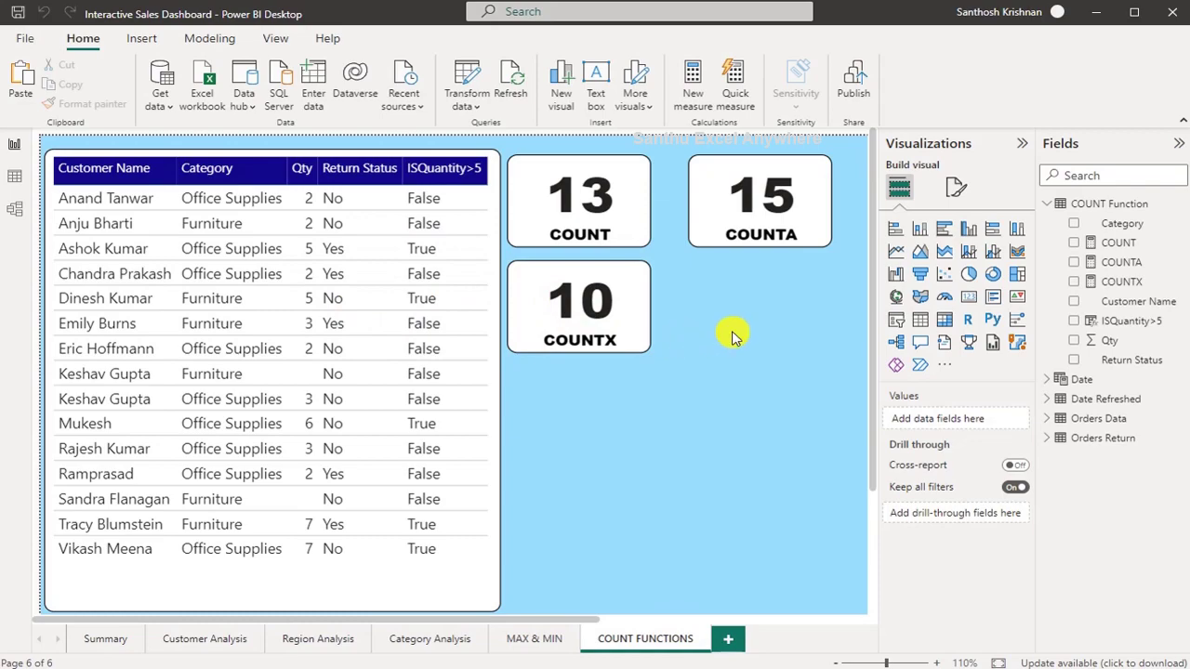
- Write a new measure COUNTAX = COUNTAX('COUNT Function','COUNT Function'[ISQuantity>5])
click(695, 74)
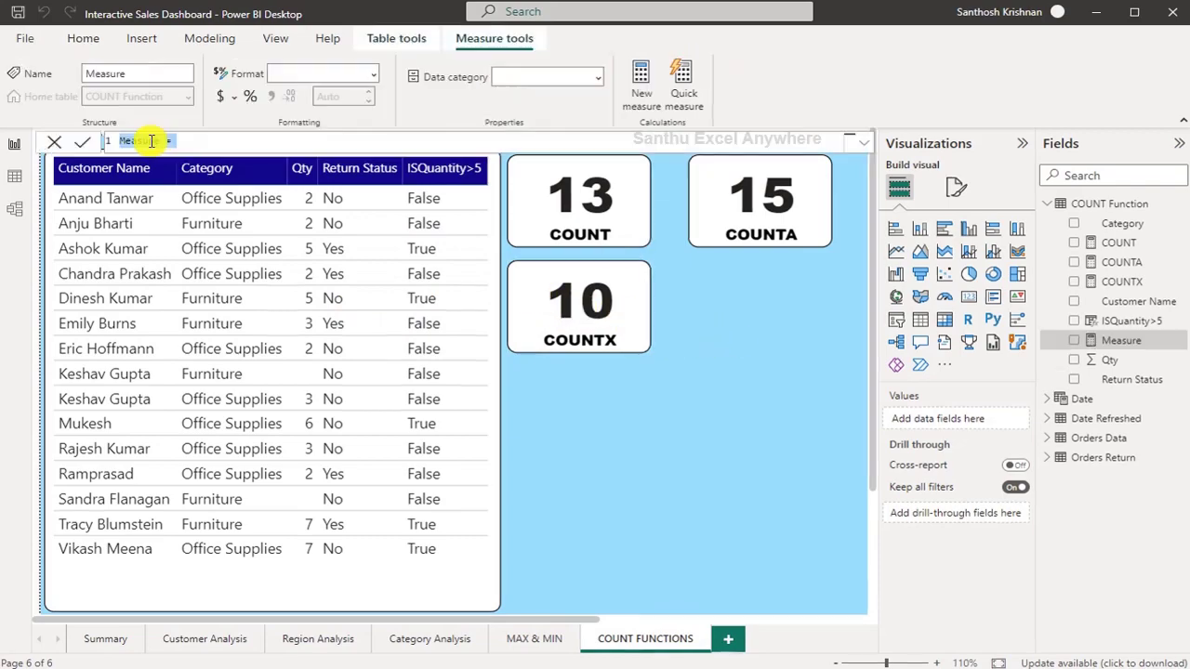
text(COU)
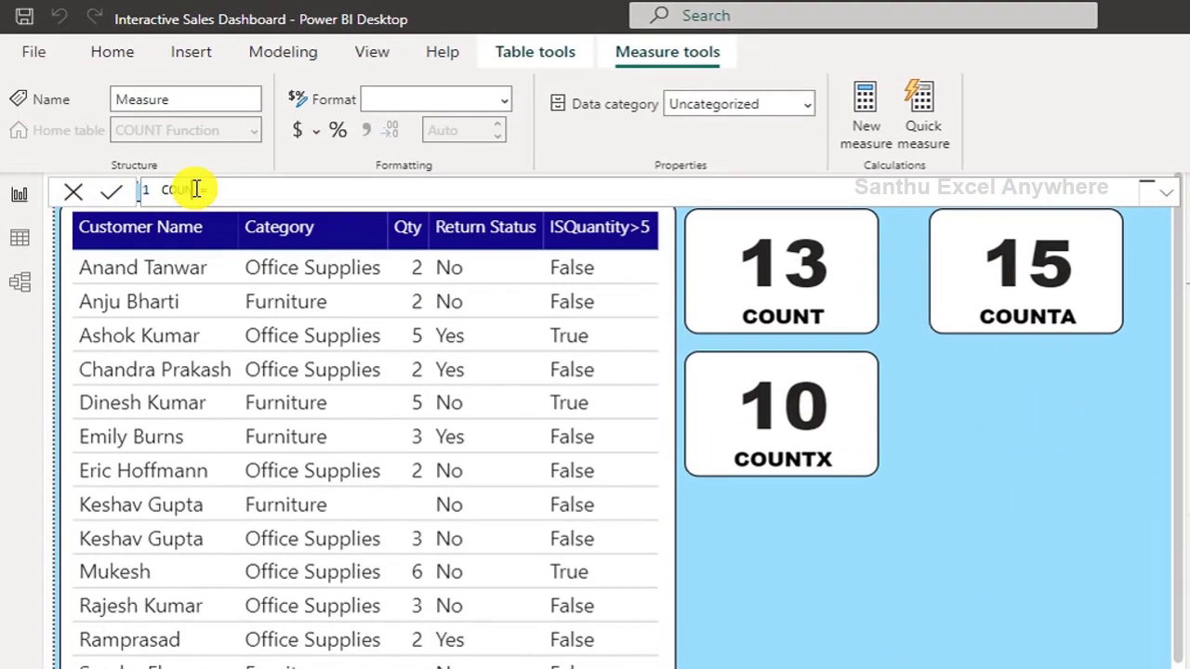
text(NTAX = C)
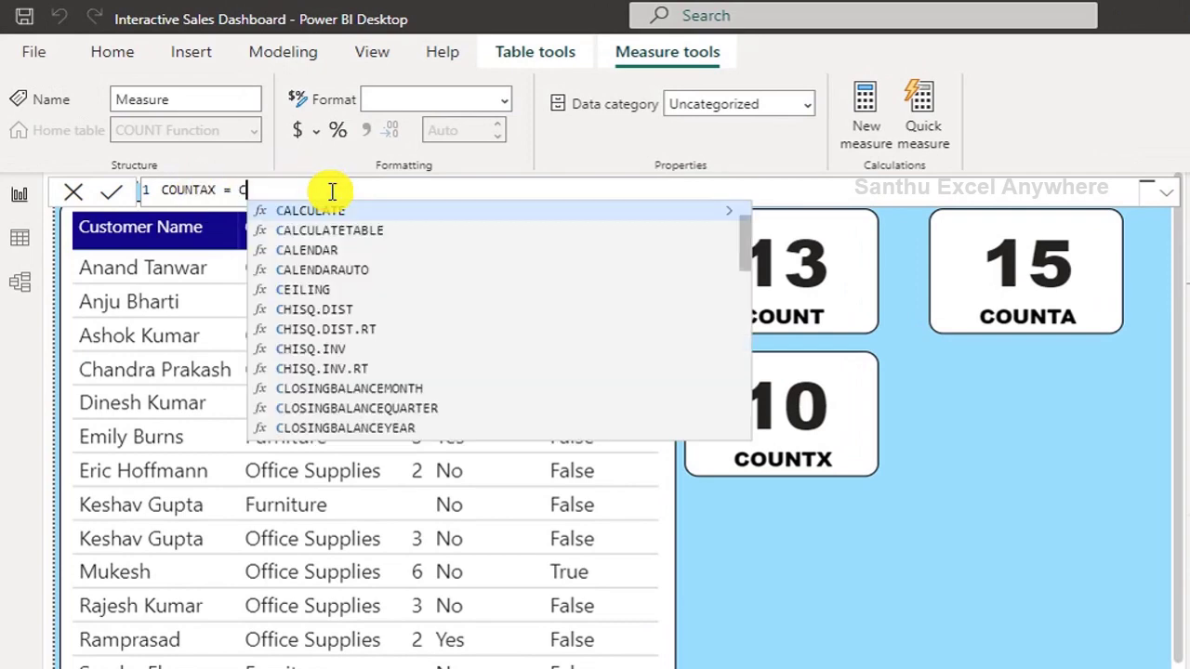
text(OUNTA)
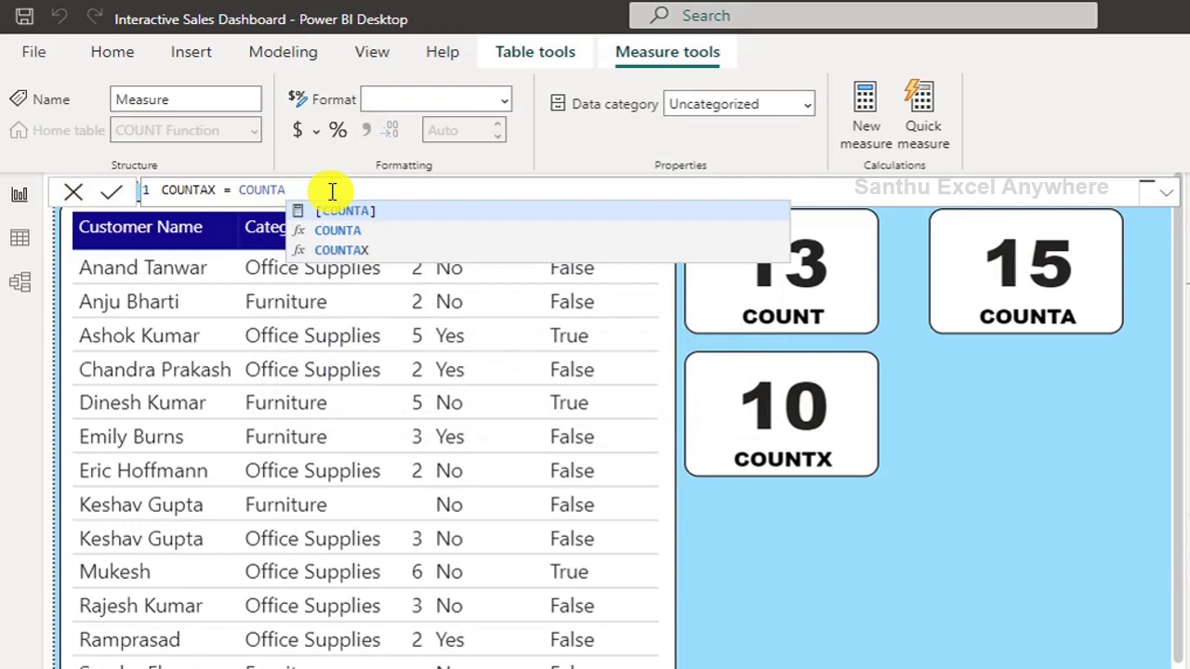
text(X)
click(393, 208)
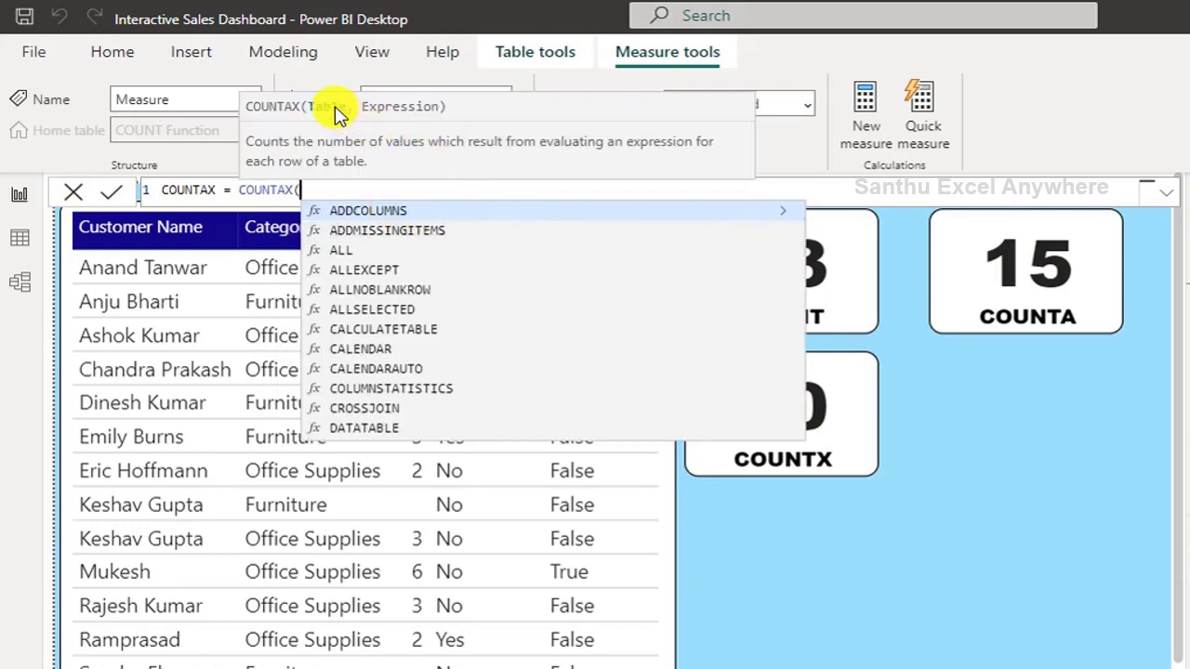
text(COUNT)
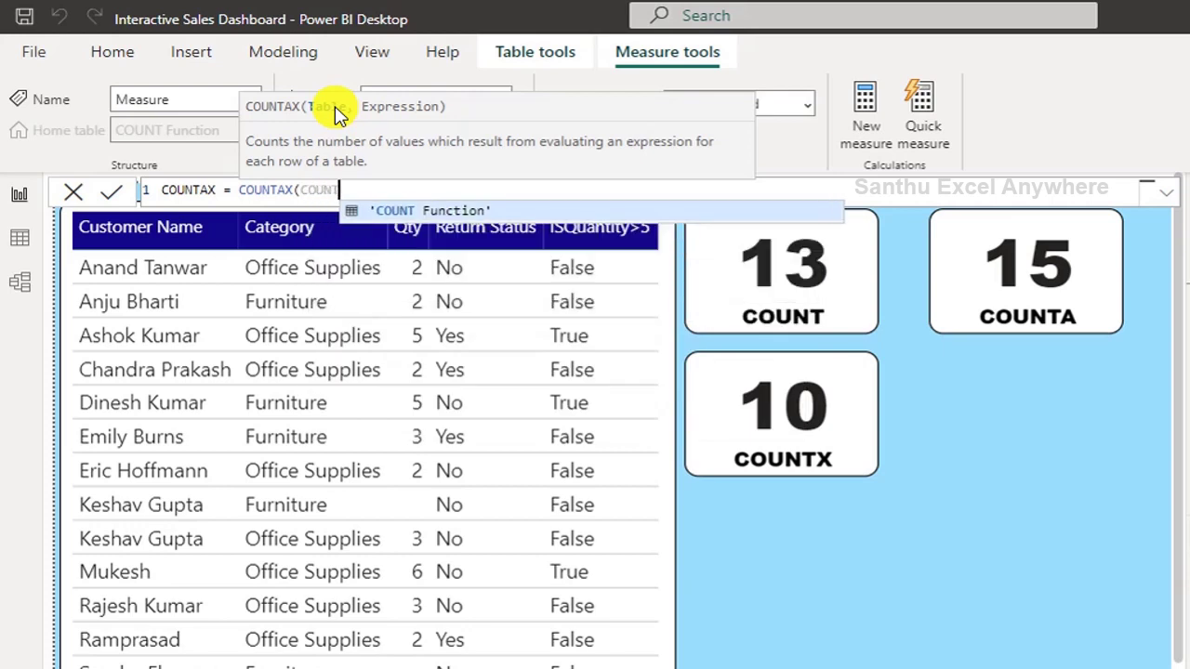
click(443, 212)
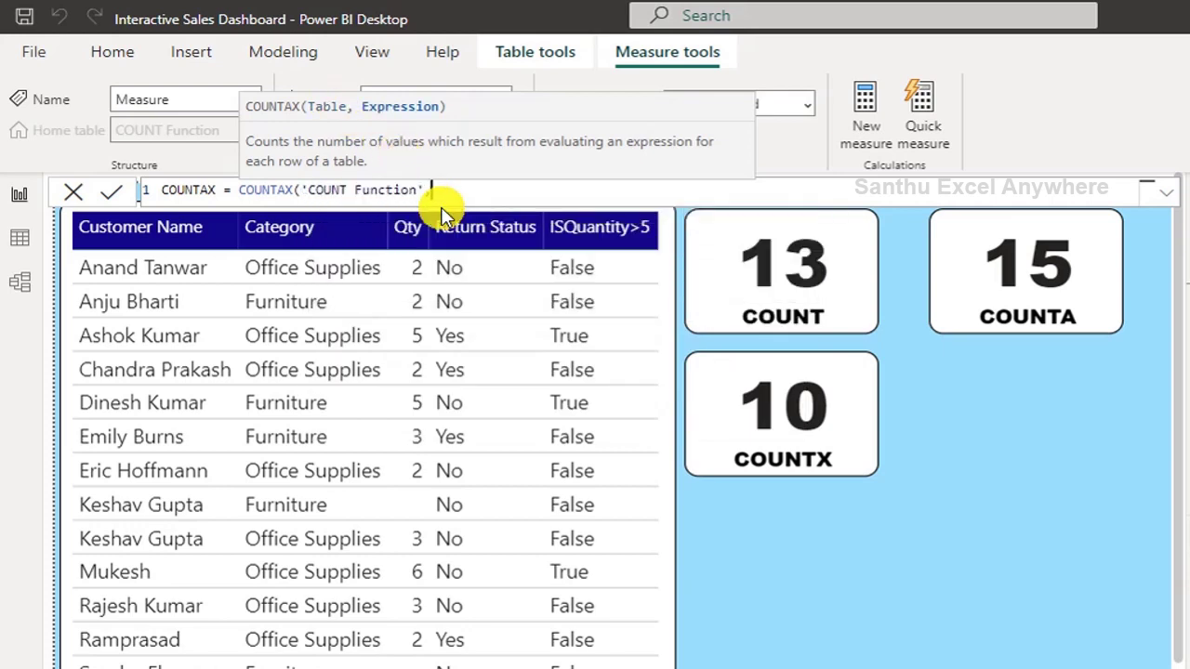
text(,)
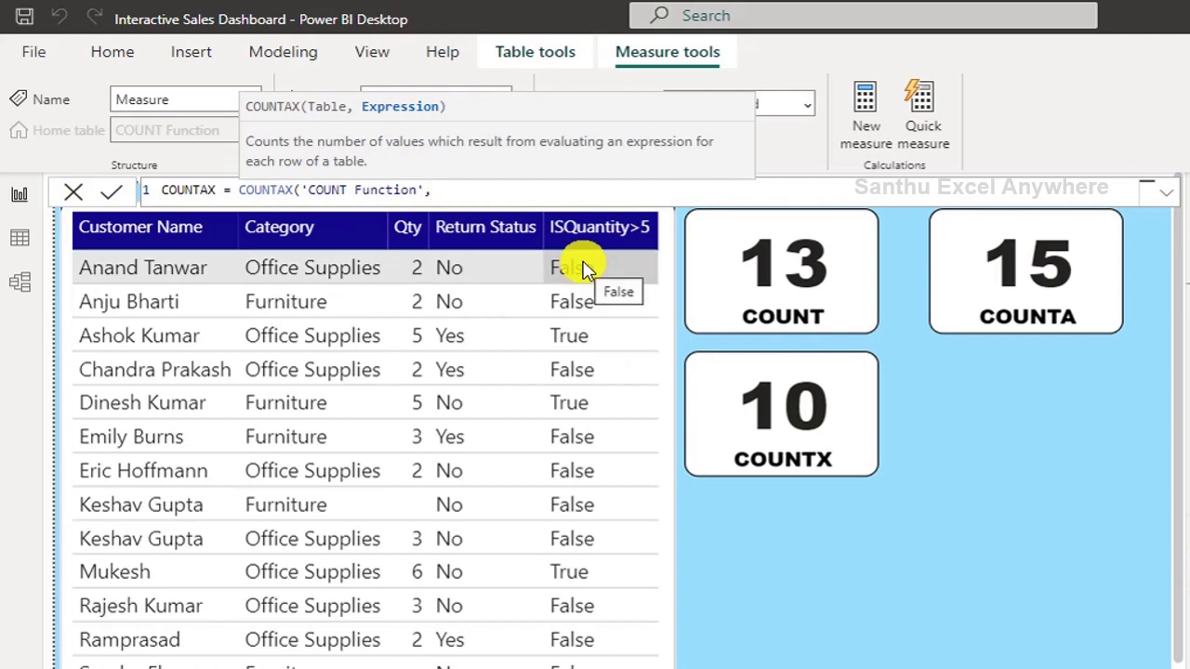
text(IS)
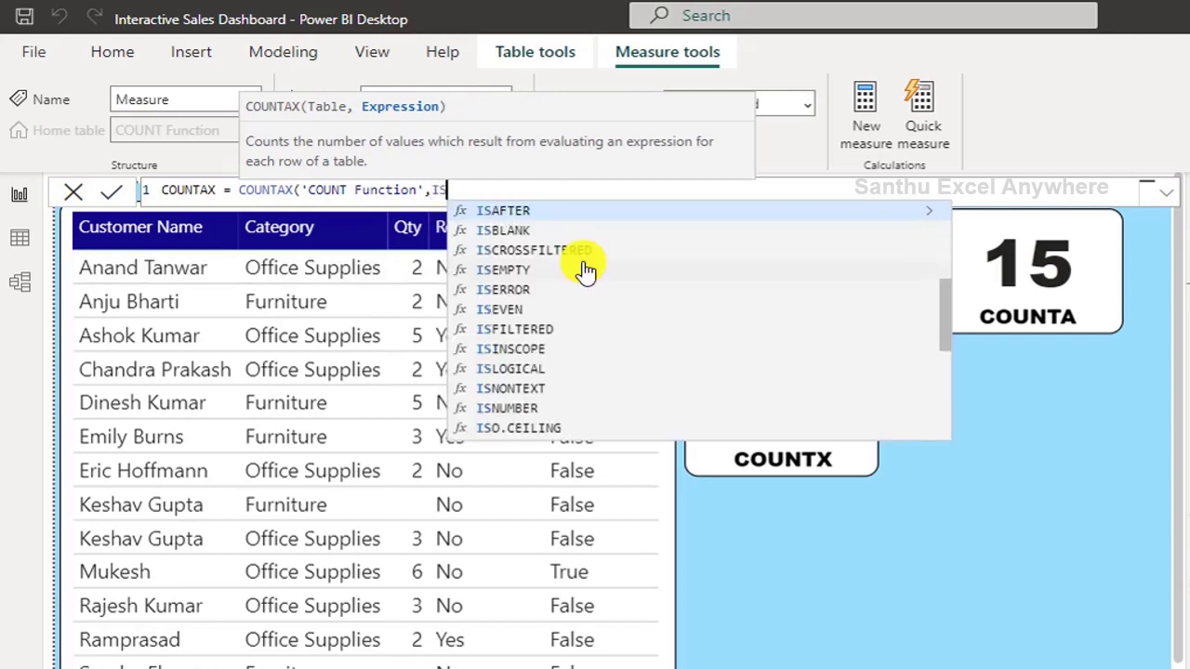
text(Qu)
click(664, 212)
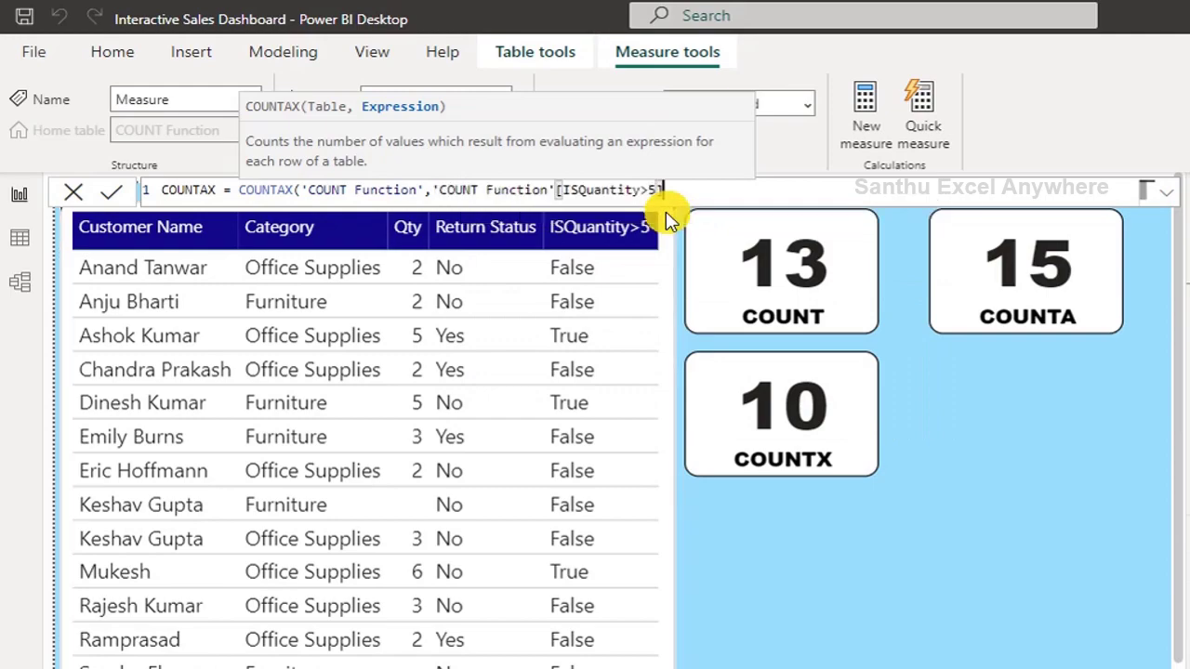
text())
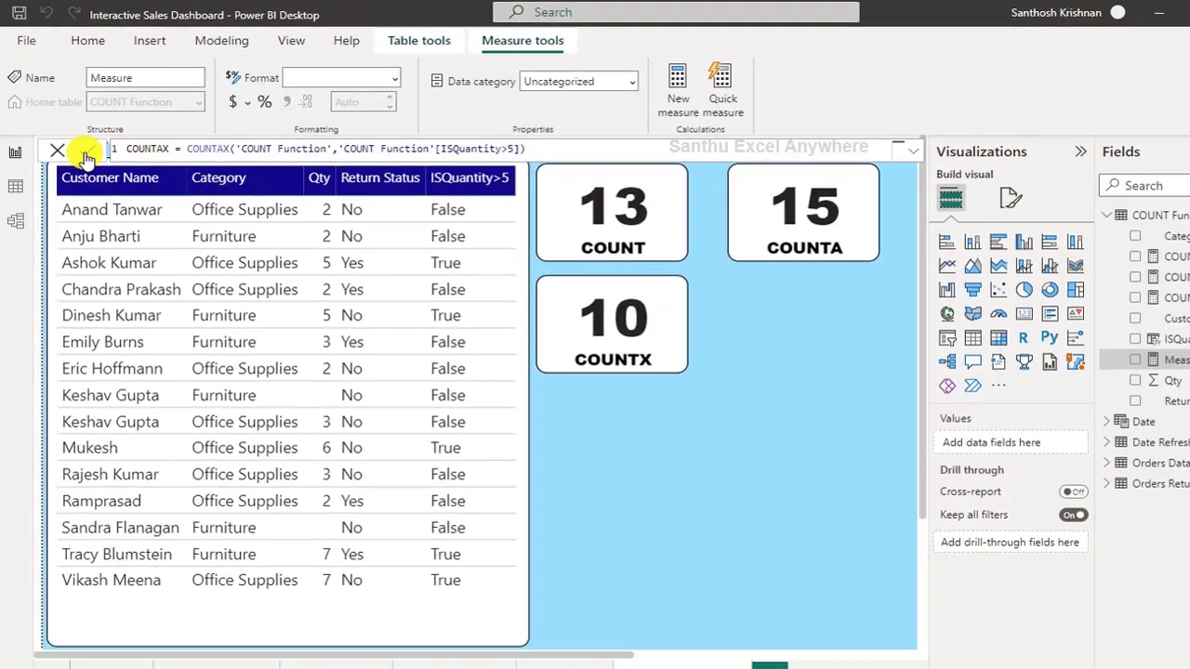
- Duplicate the COUNTX card and swap its field for the COUNTAX measure, which reads 15
click(84, 150)
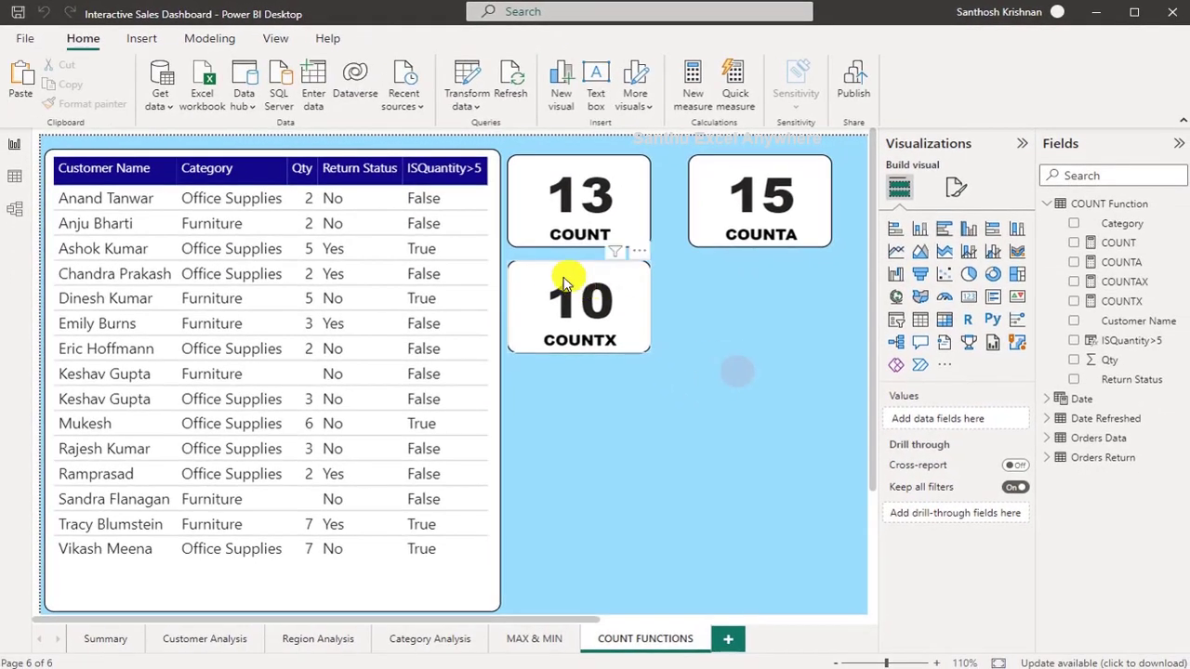
click(588, 303)
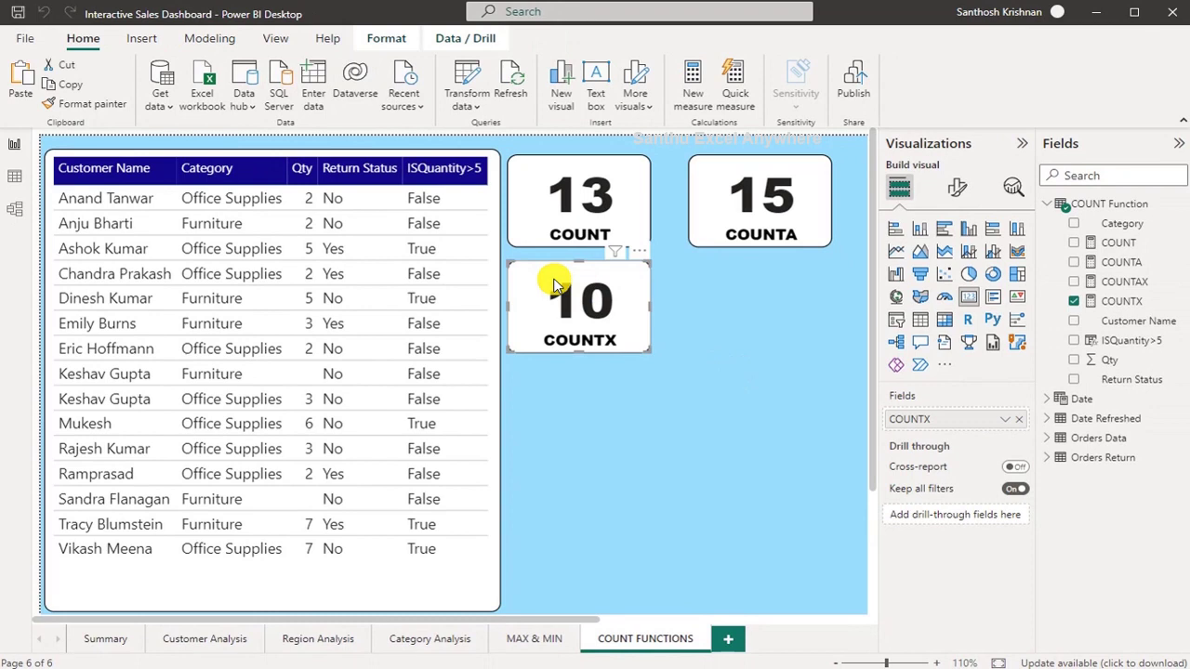
key(ctrl+c)
key(ctrl+v)
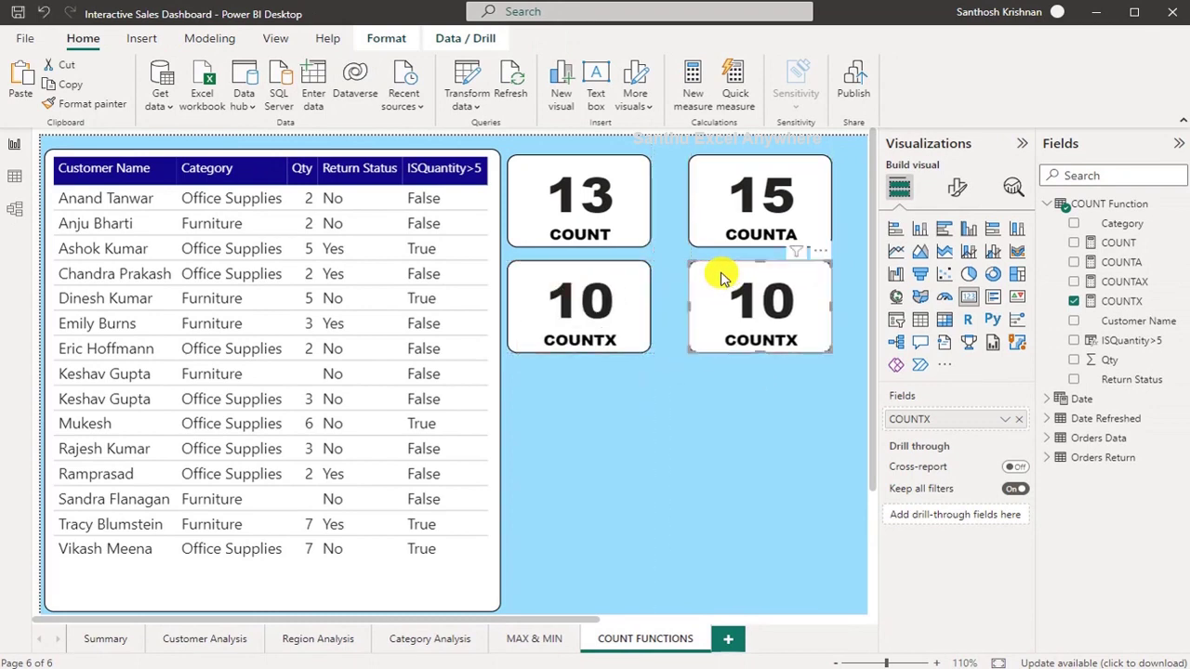
click(1019, 419)
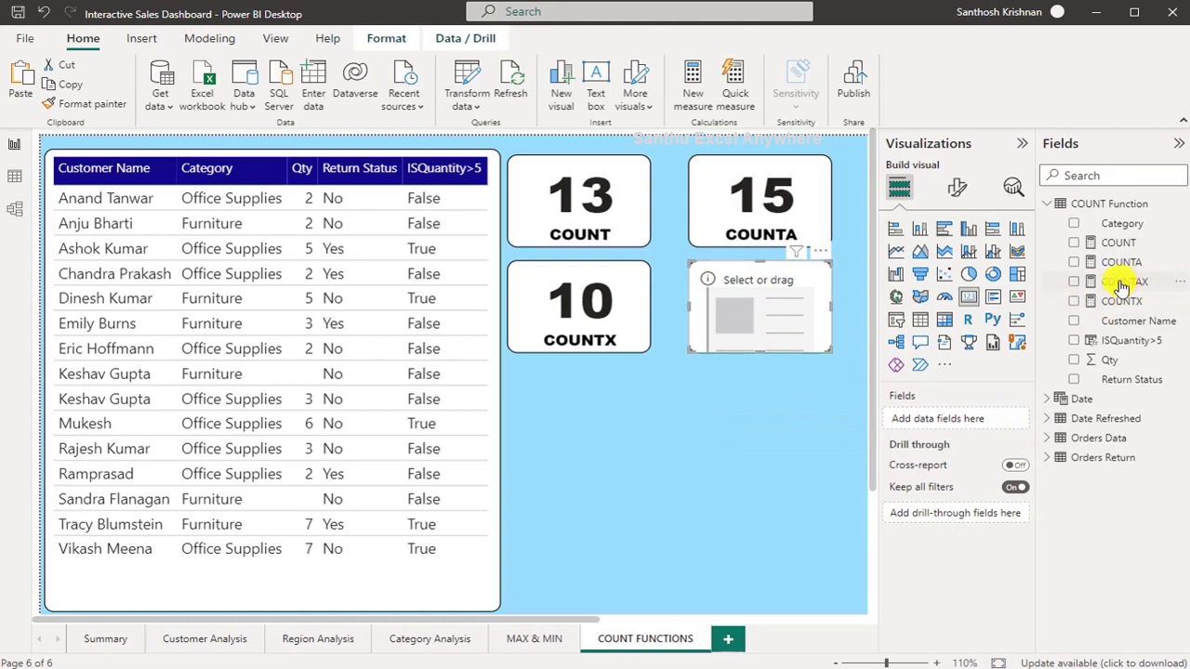
drag(1116, 285, 953, 420)
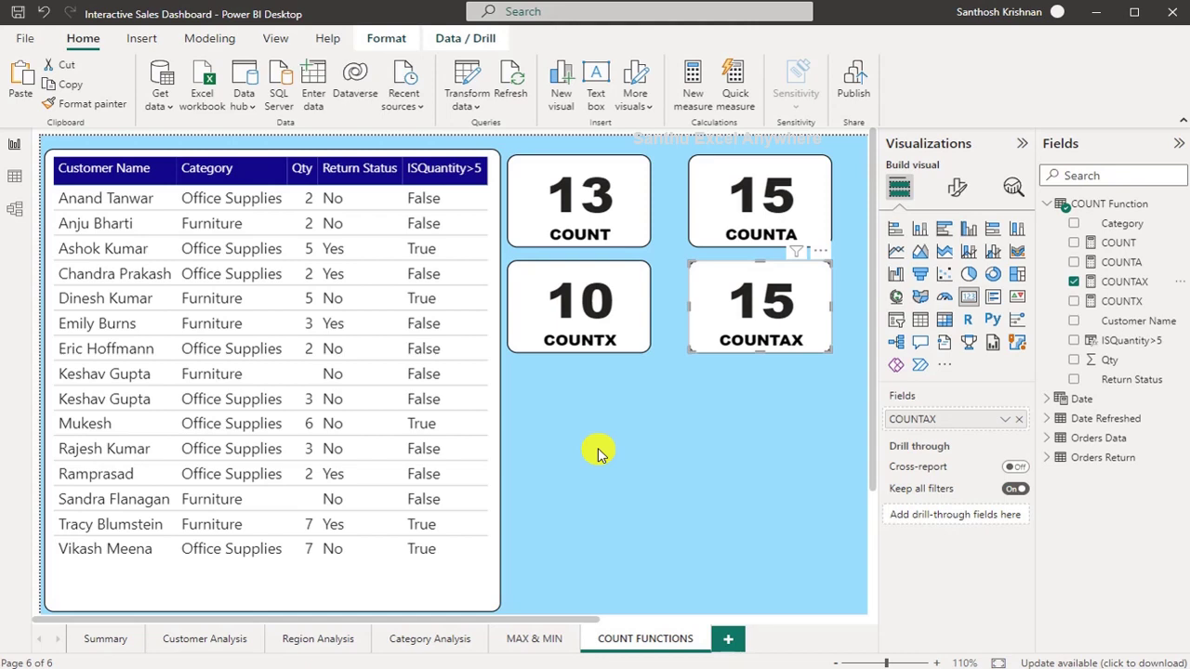
click(714, 305)
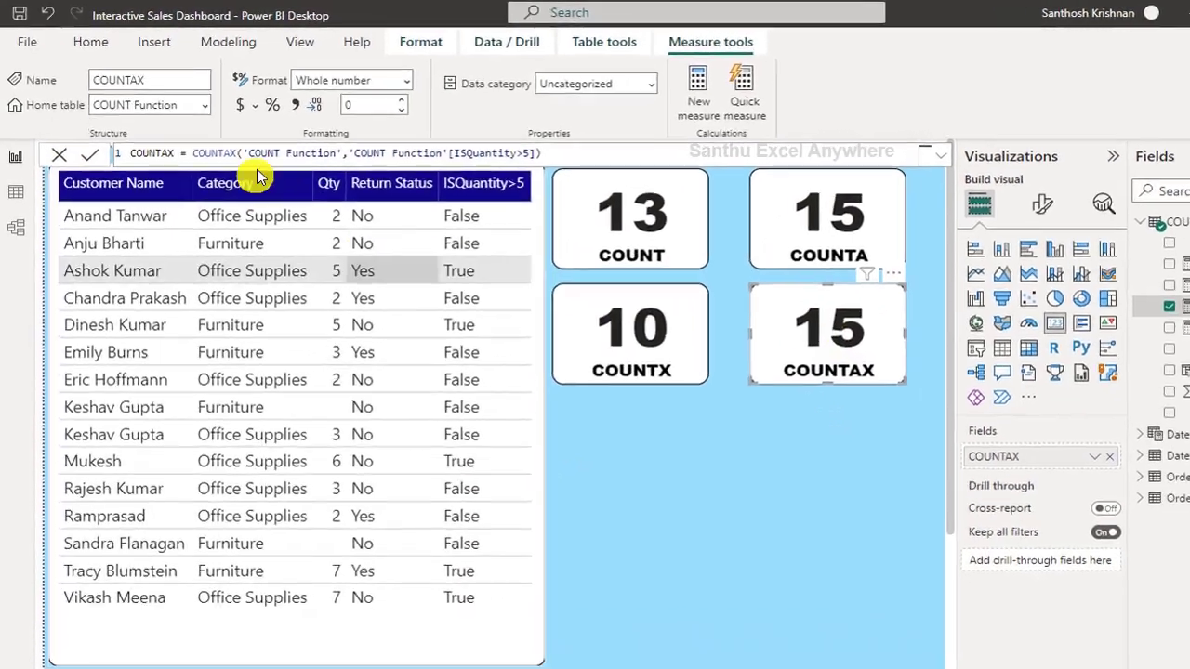
- Wrap COUNTAX in FILTER('COUNT Function', [ISQuantity>5]=TRUE()) so its card reads 5
double_click(339, 141)
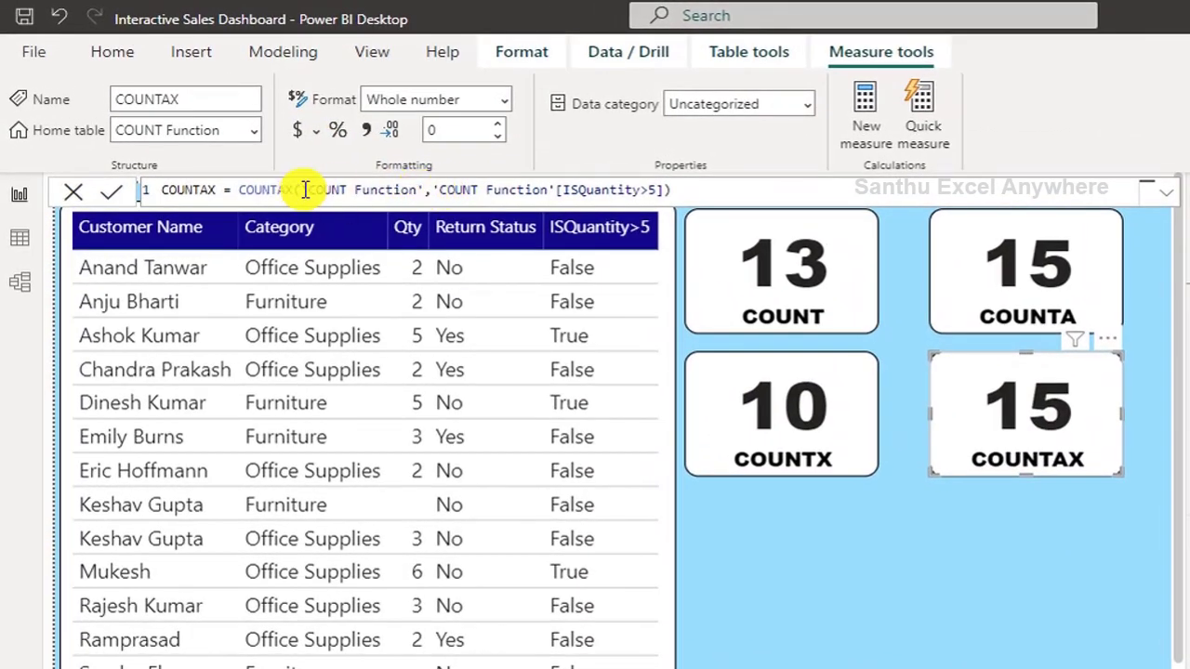
click(305, 189)
text(Filt)
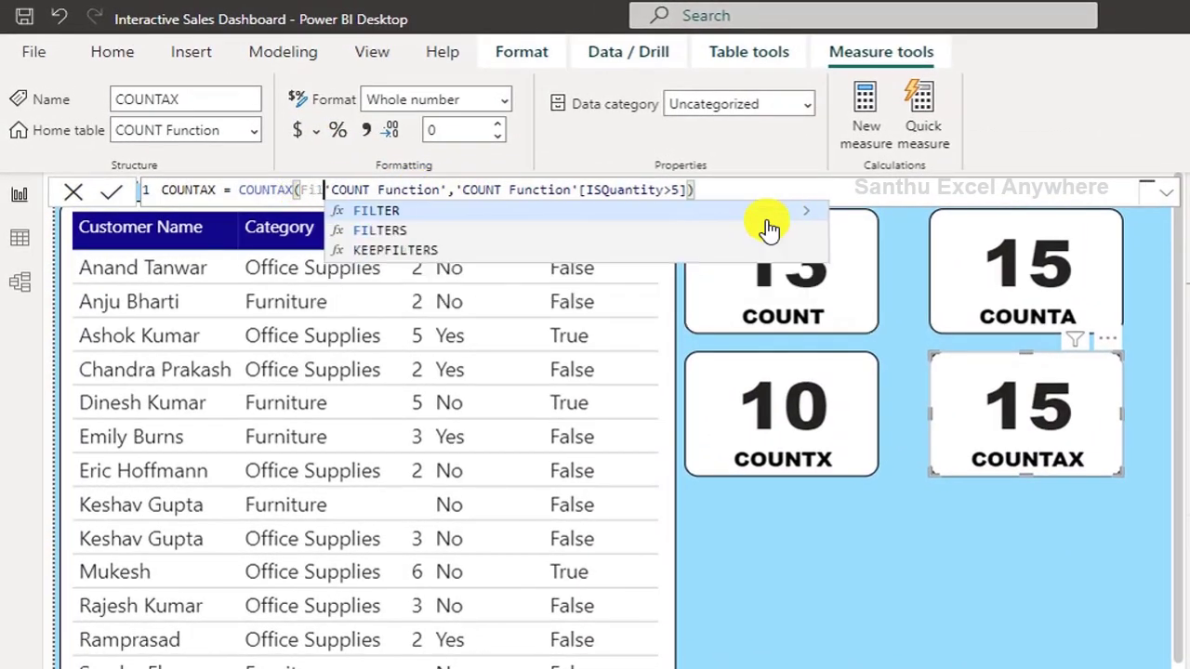
key(Tab)
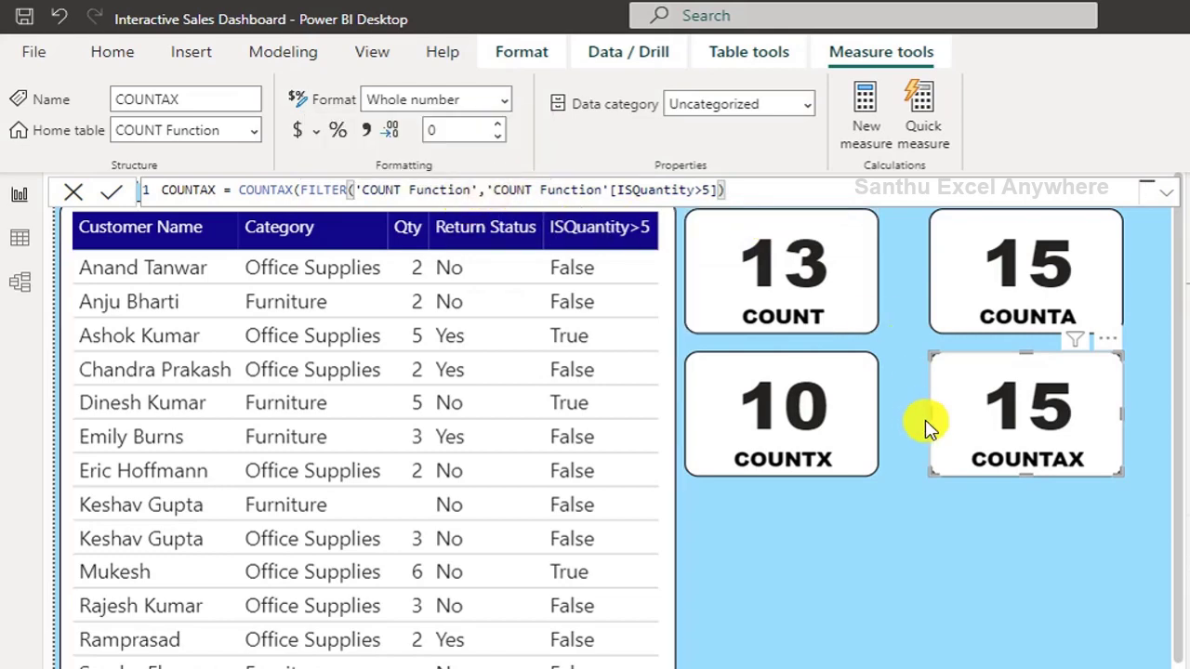
text(IS)
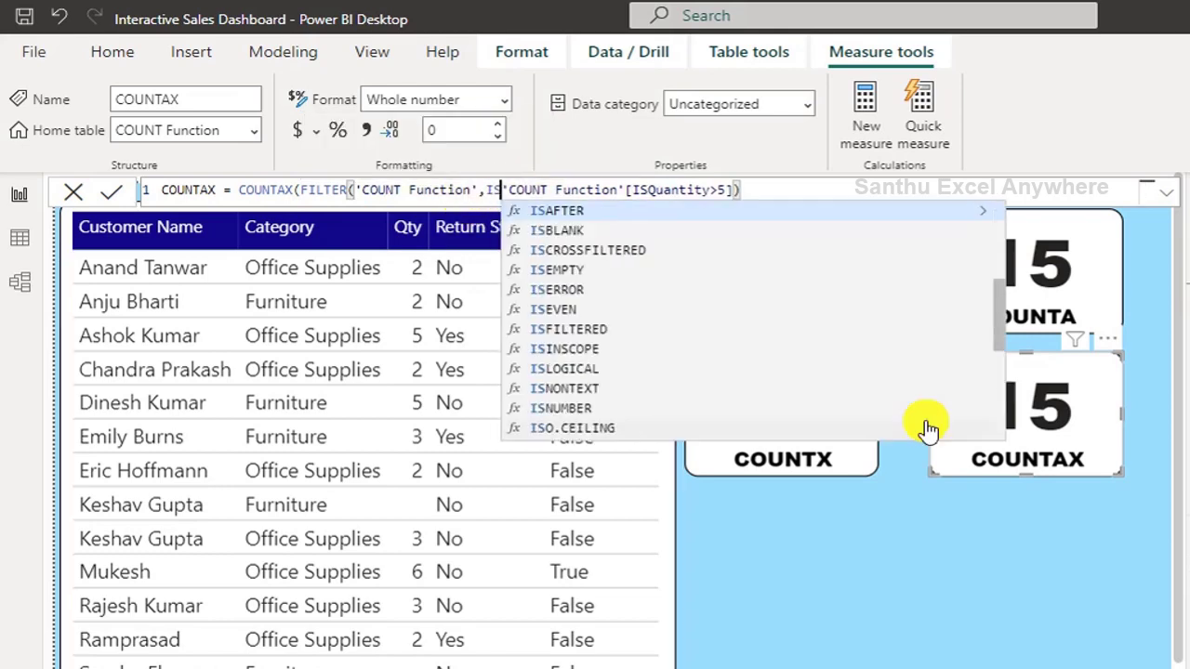
text(Qu)
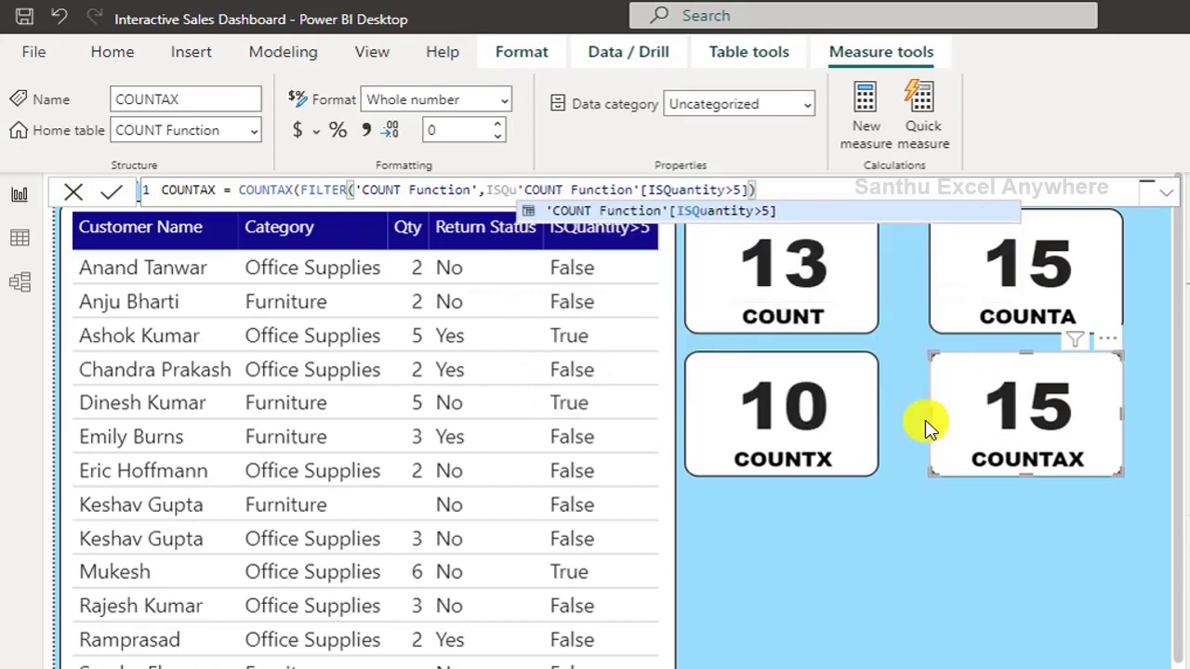
key(Tab)
text(=)
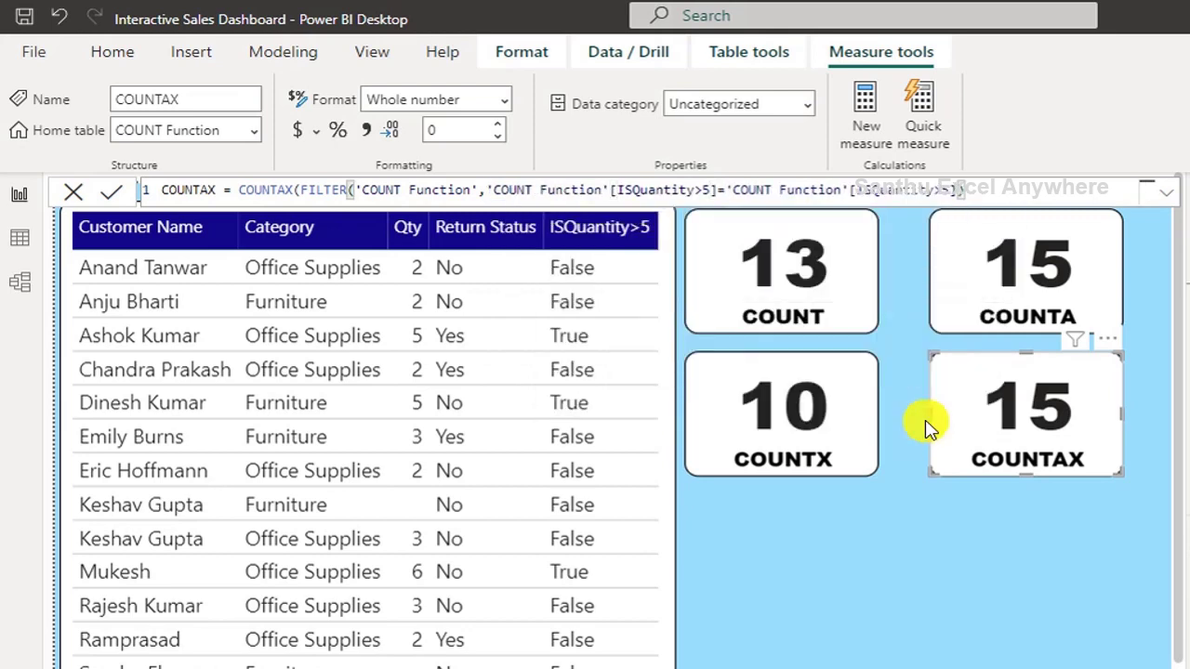
text(TRUE)
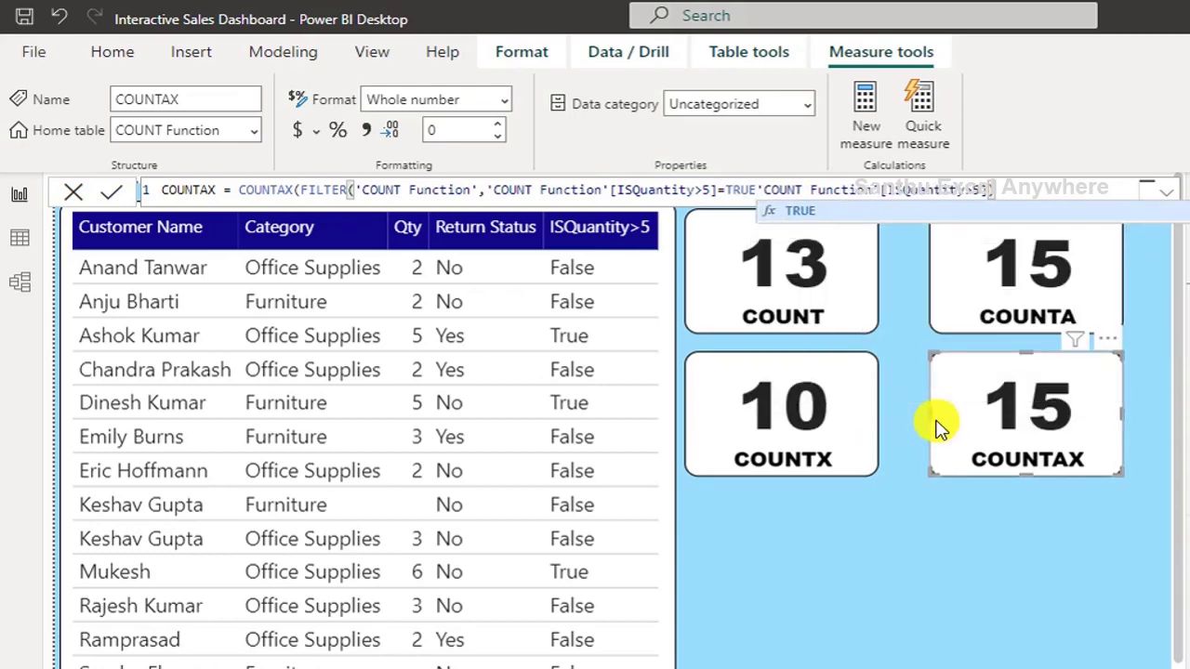
key(Tab)
text())
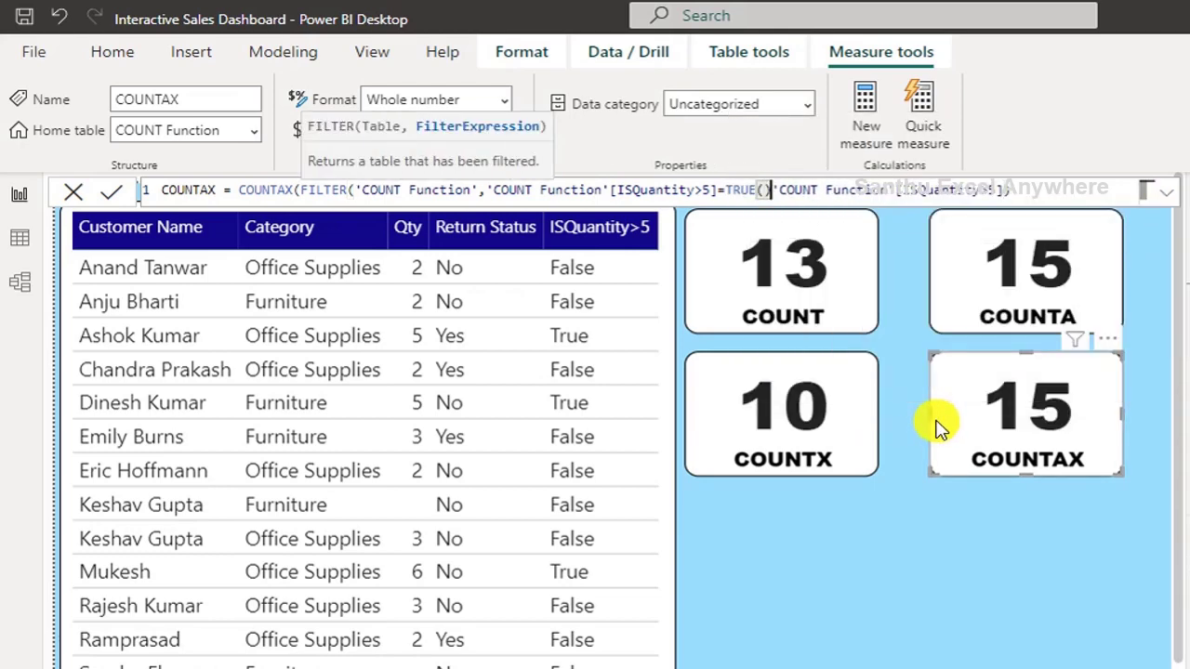
text(),)
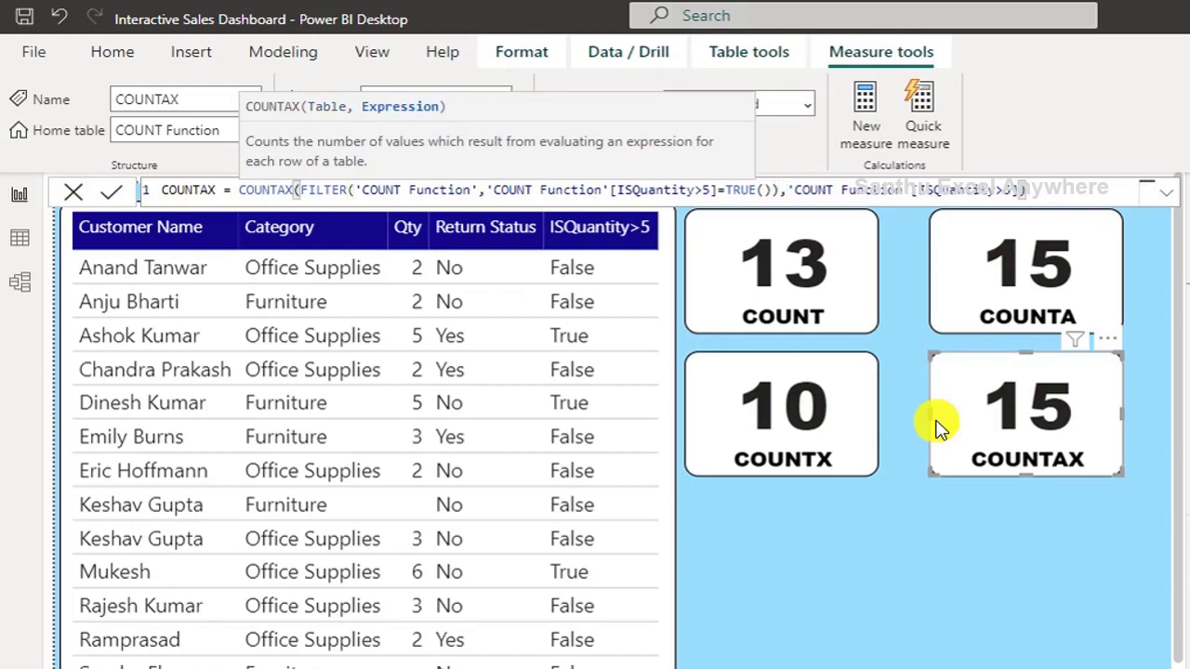
click(110, 190)
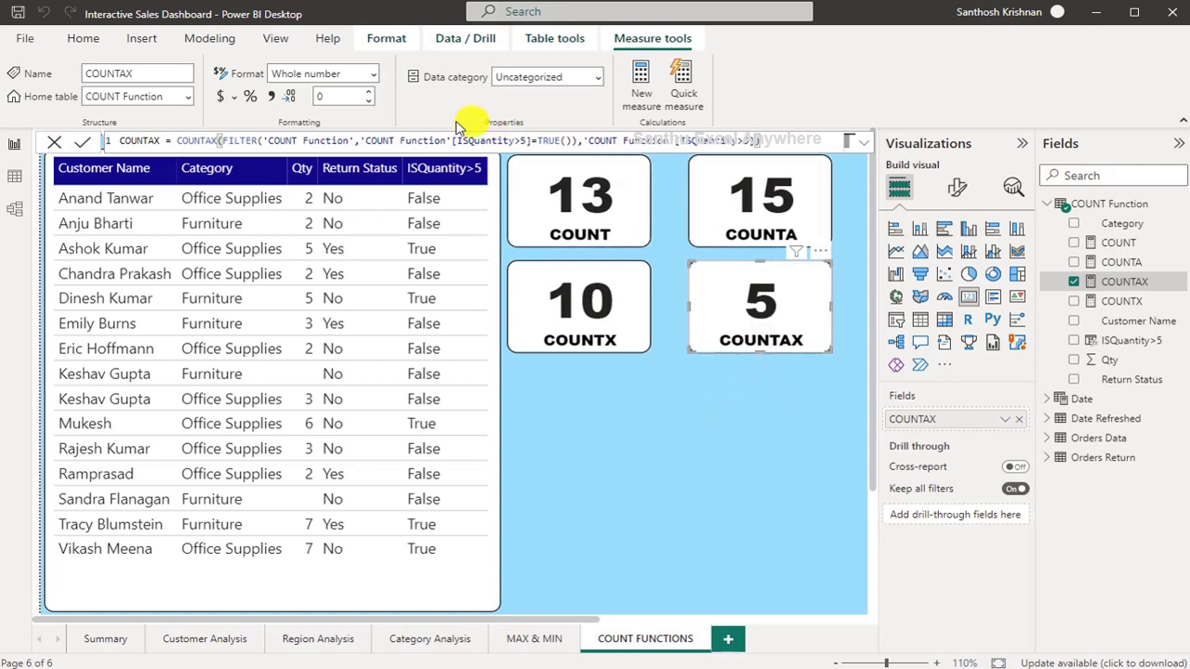
- Change the column counted by the COUNTX measure to ISQuantity>5
click(552, 288)
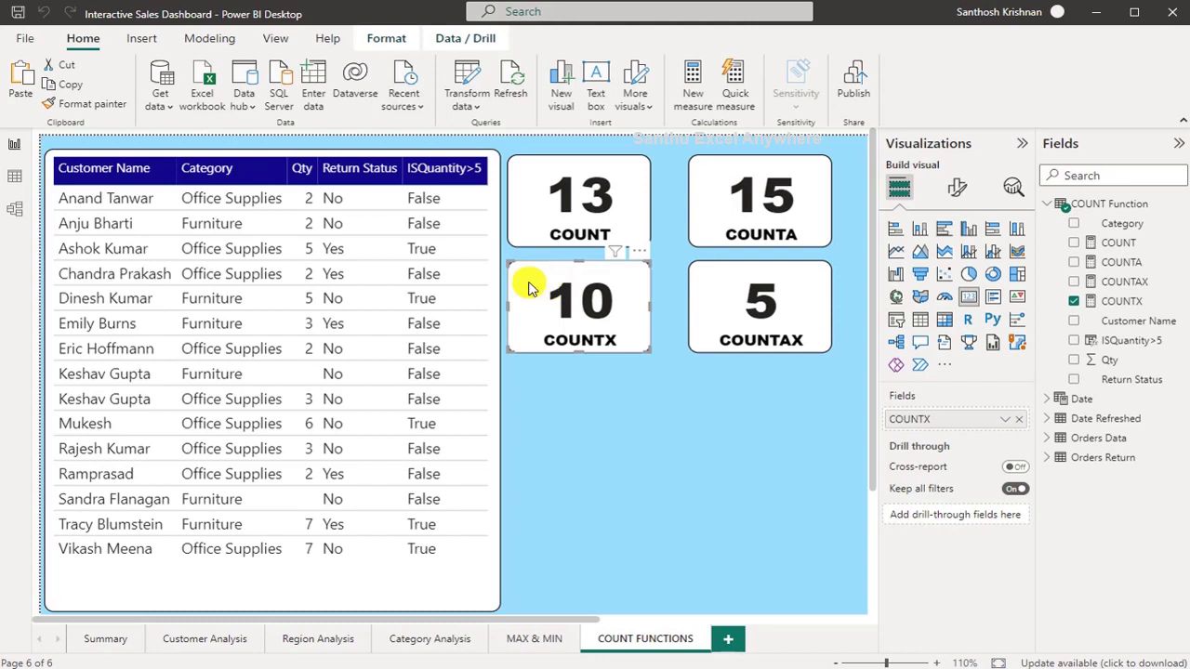
click(1120, 301)
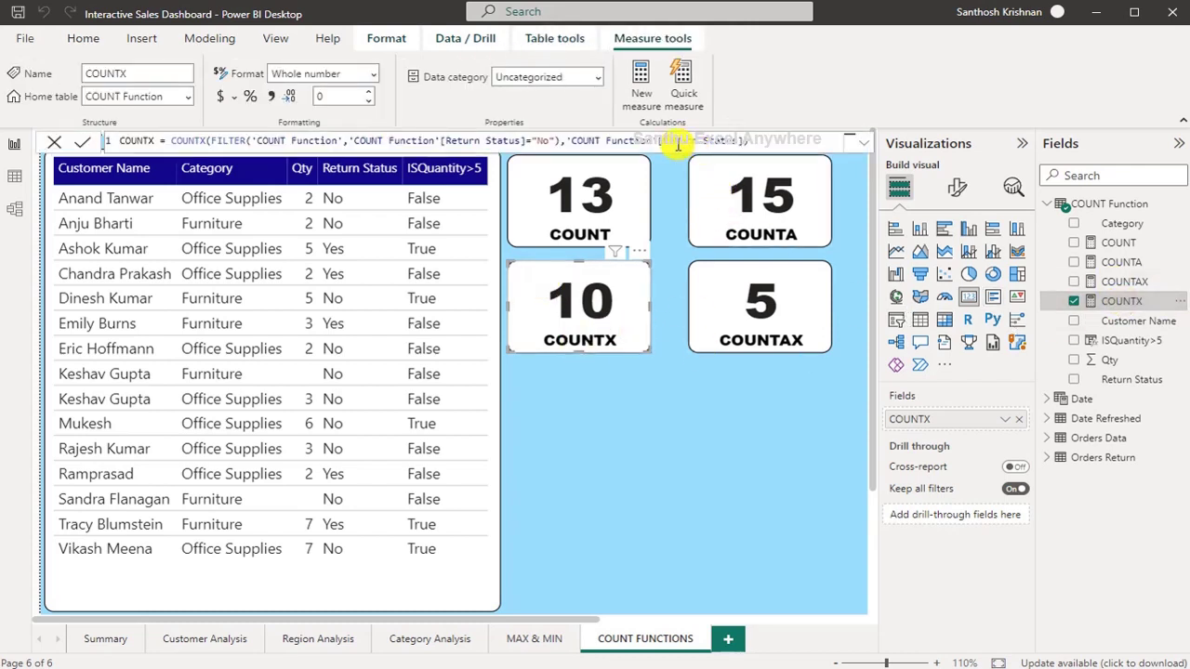
drag(666, 144, 738, 146)
text([IS)
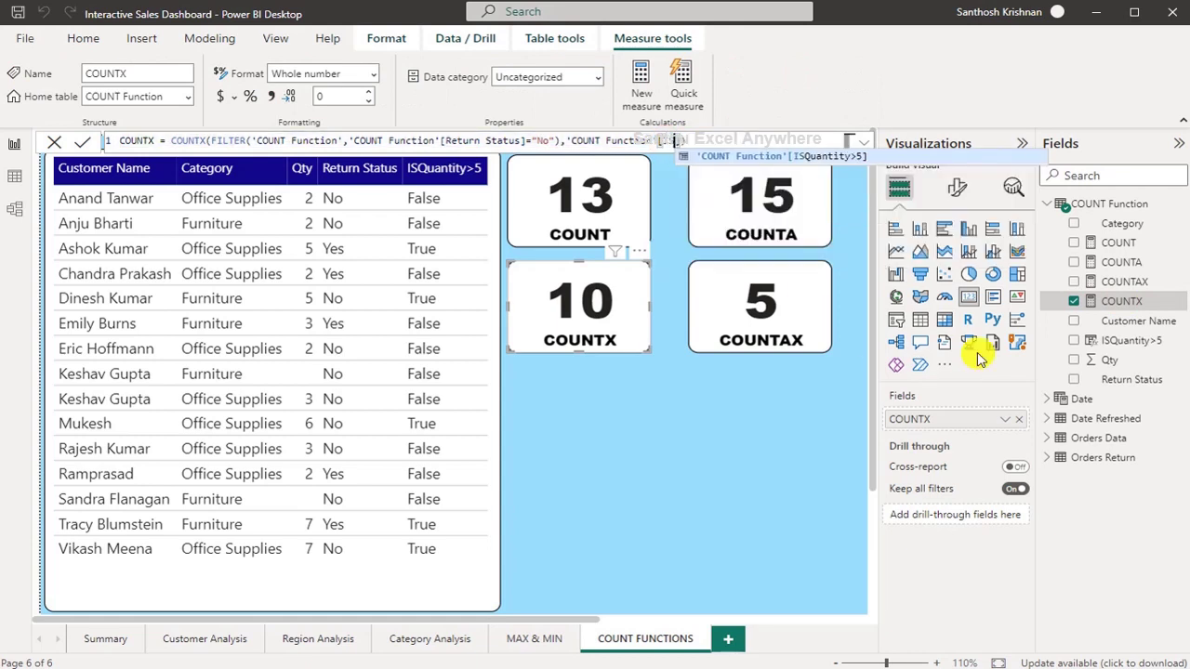
key(Tab)
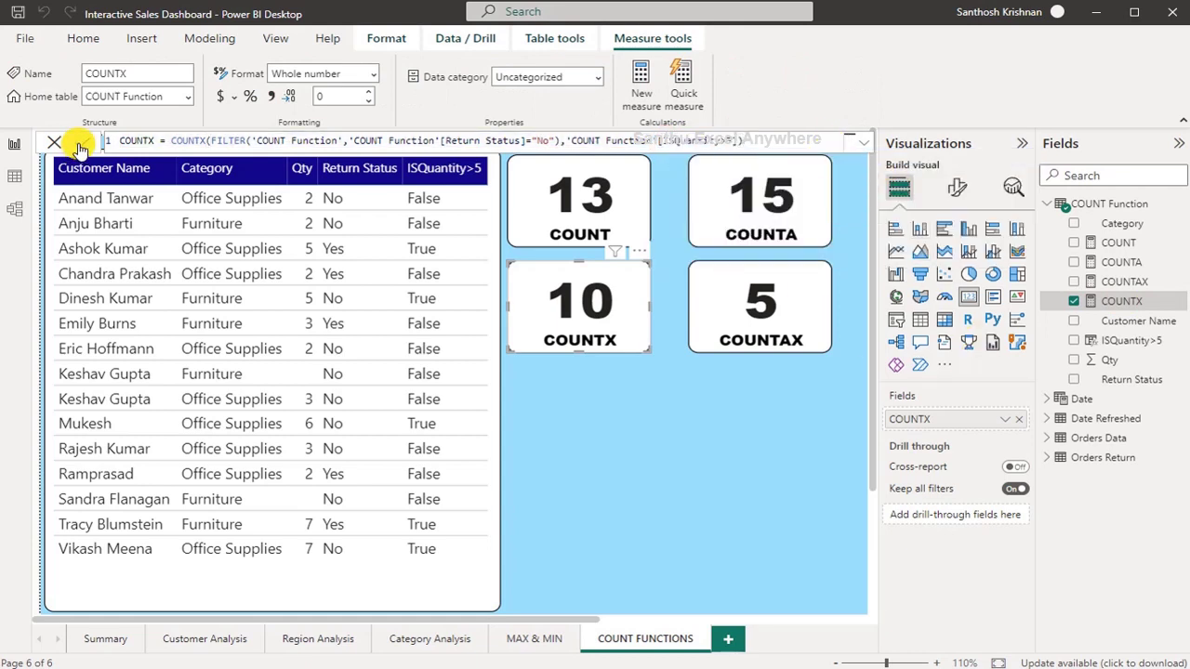
click(81, 142)
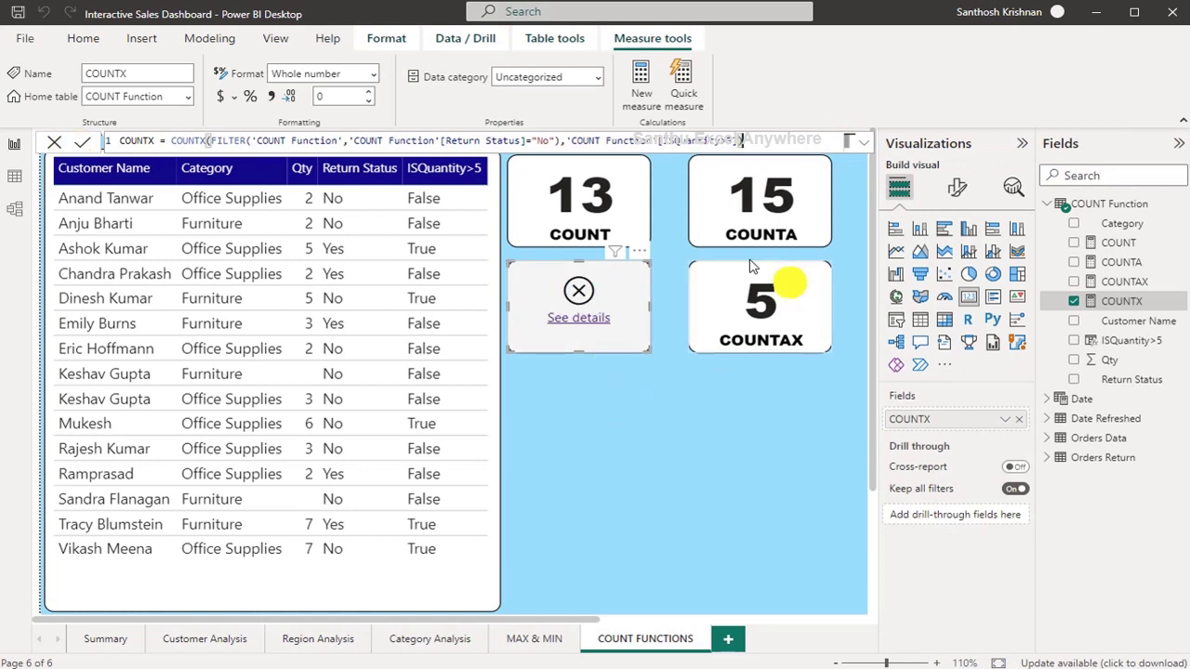
- Replace that column with Customer Name so COUNTX counts customer names and reads 10
double_click(685, 141)
key(BackSpace)
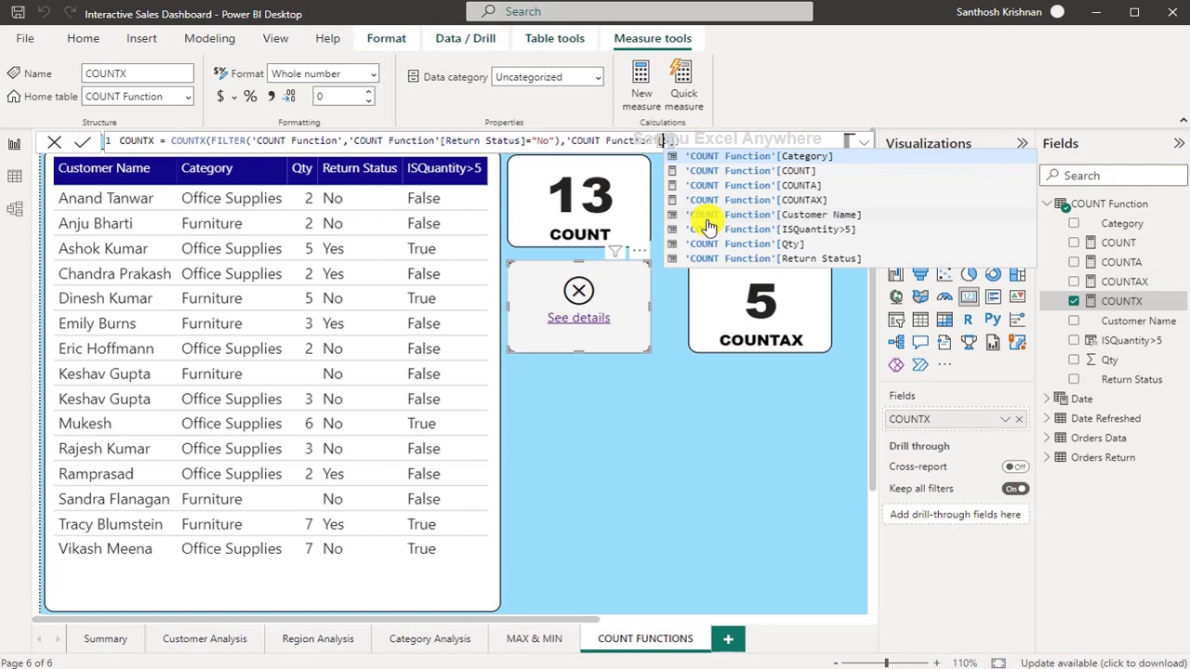
click(706, 227)
key(Return)
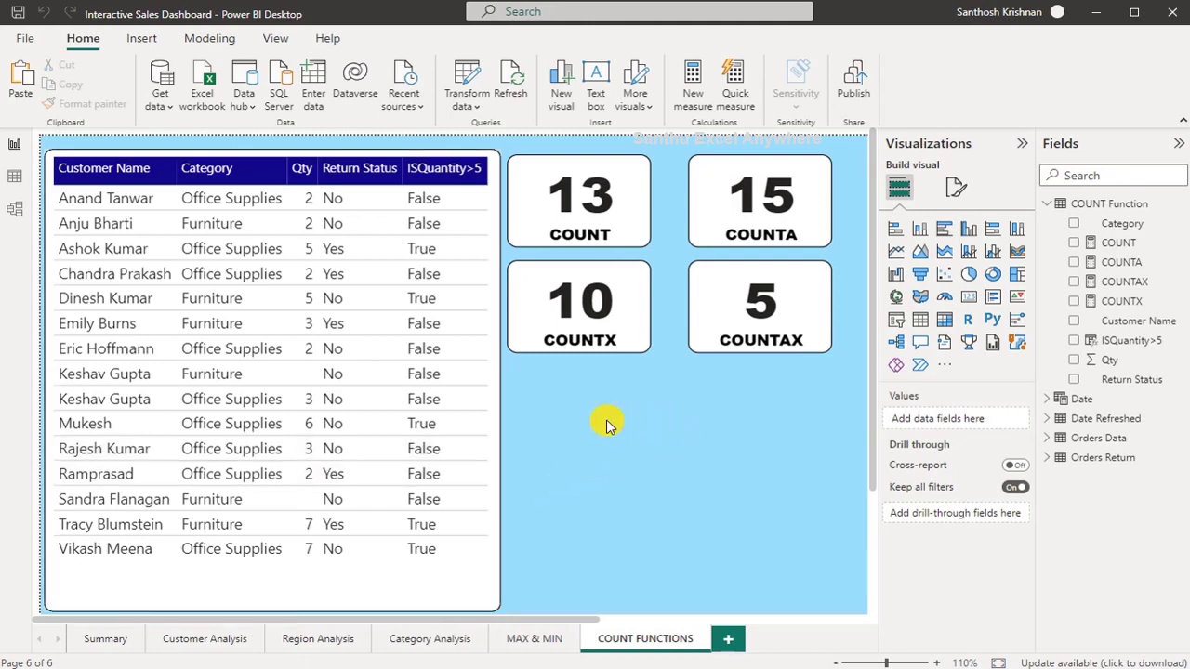
- Create the measure DISTINCTCOUNT = DISTINCTCOUNT('COUNT Function'[Category])
click(691, 79)
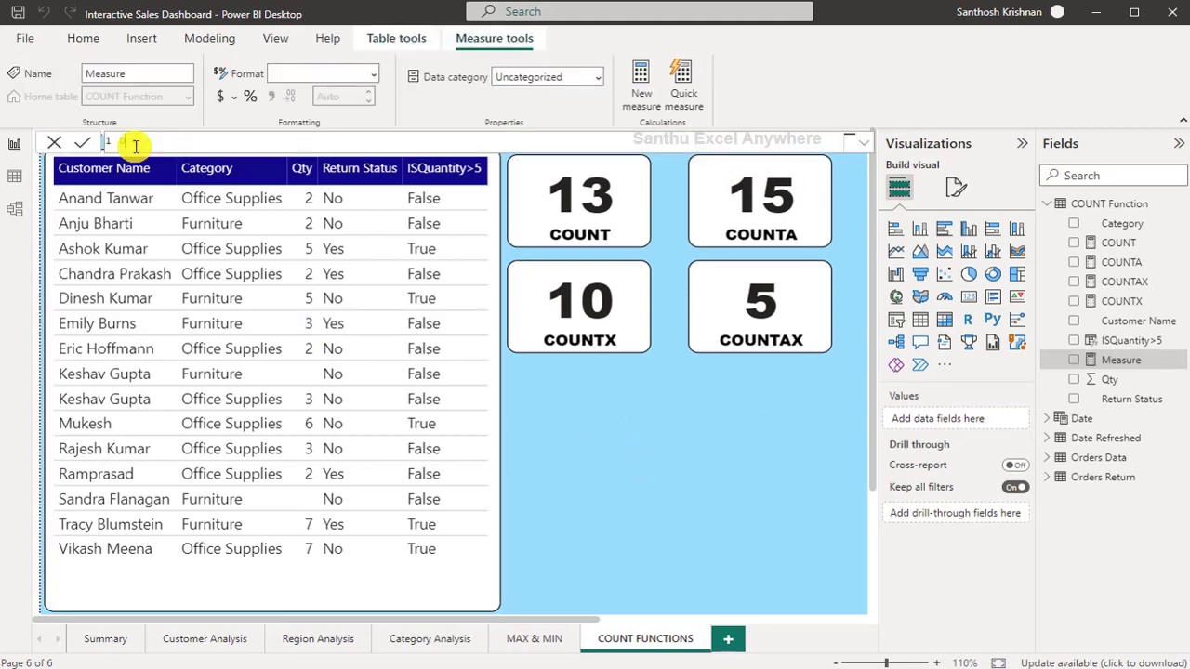
text(DISTINCTCOUNT = )
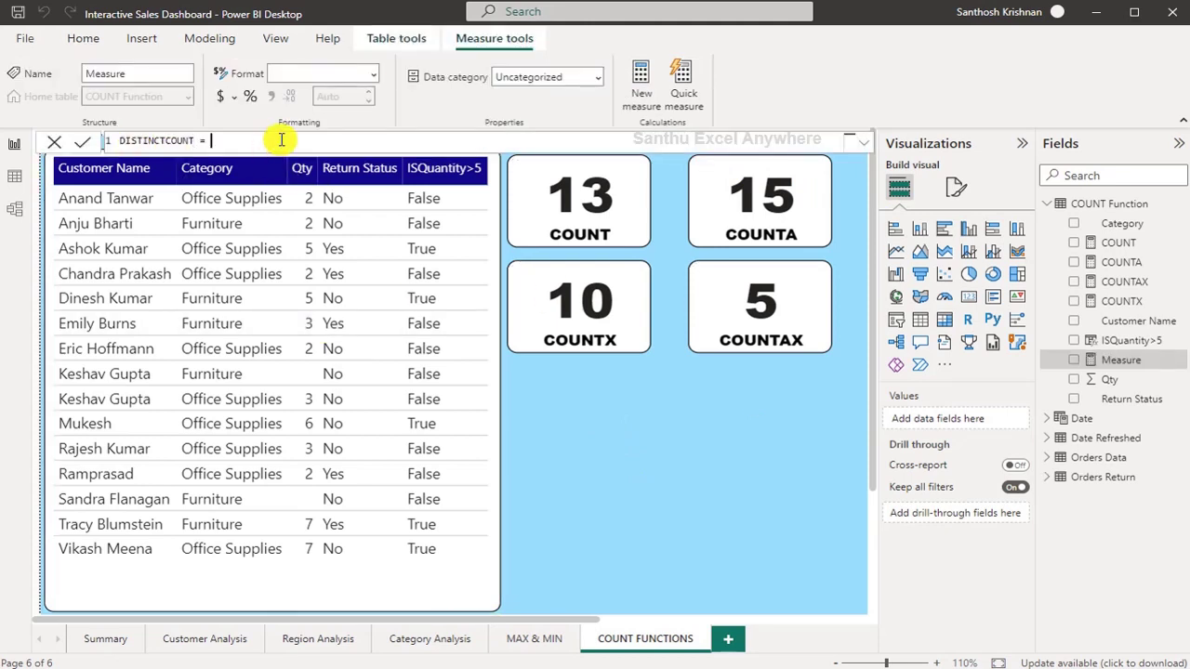
text(DISTI)
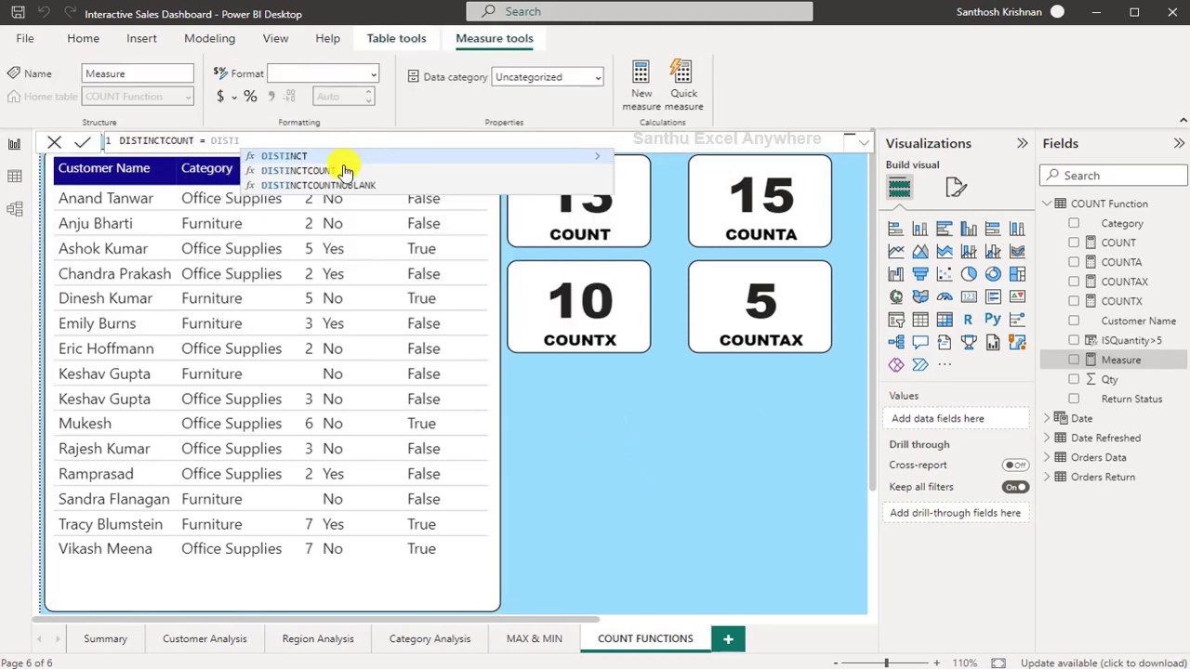
click(344, 172)
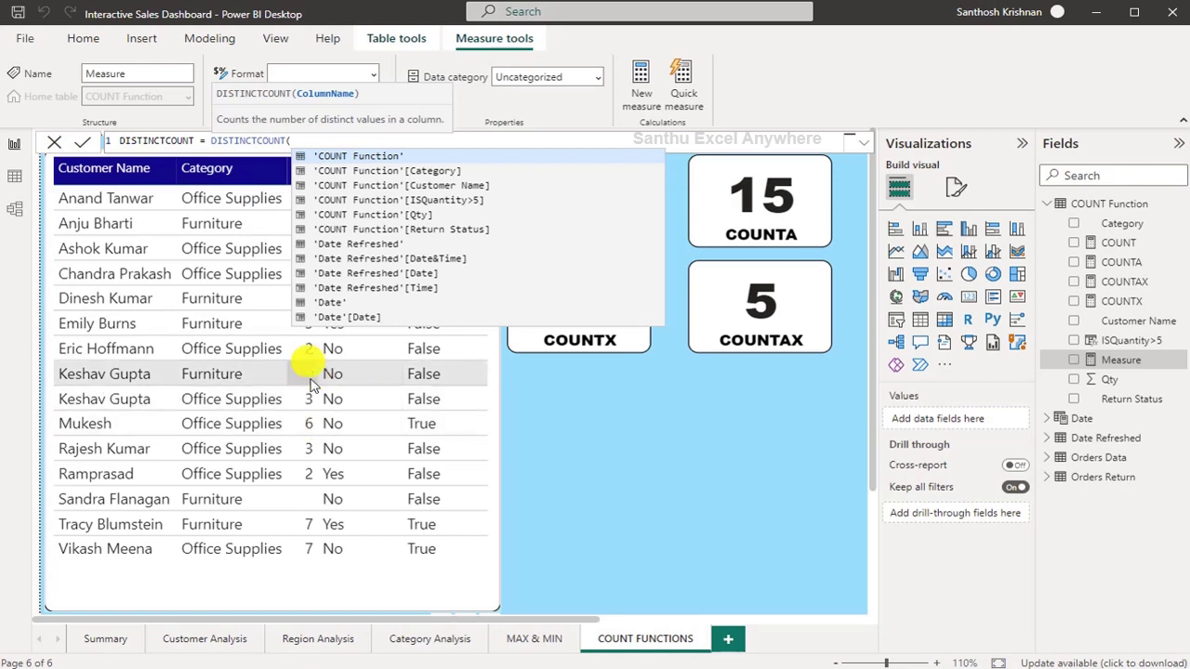
text(Categ)
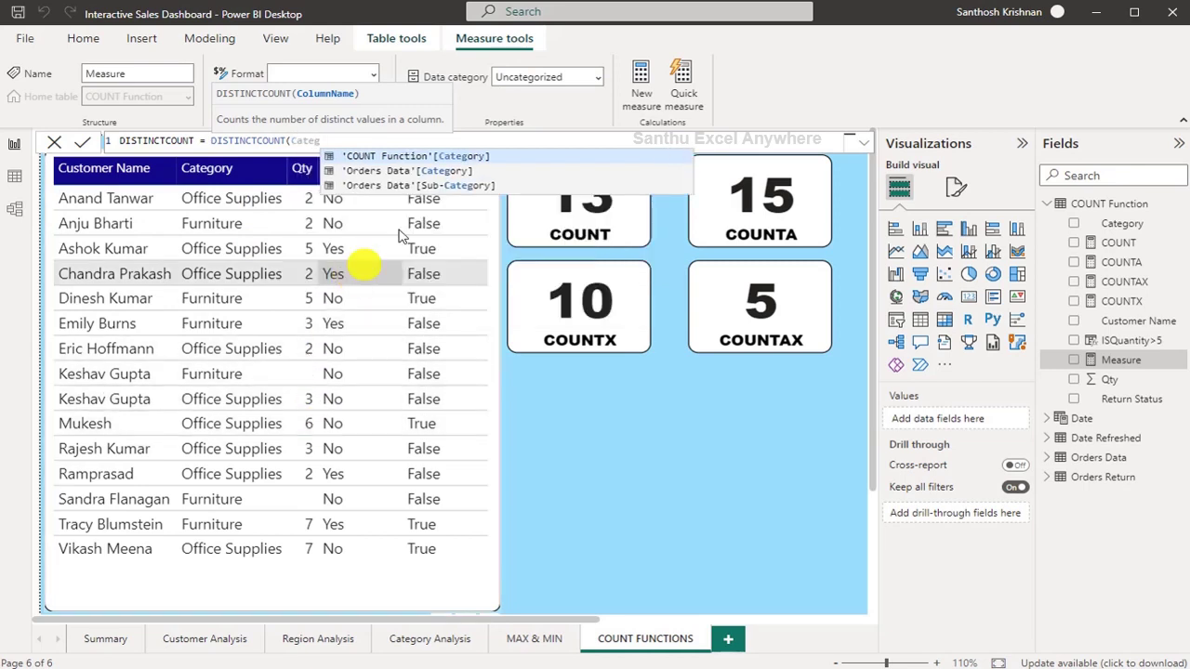
click(425, 155)
text())
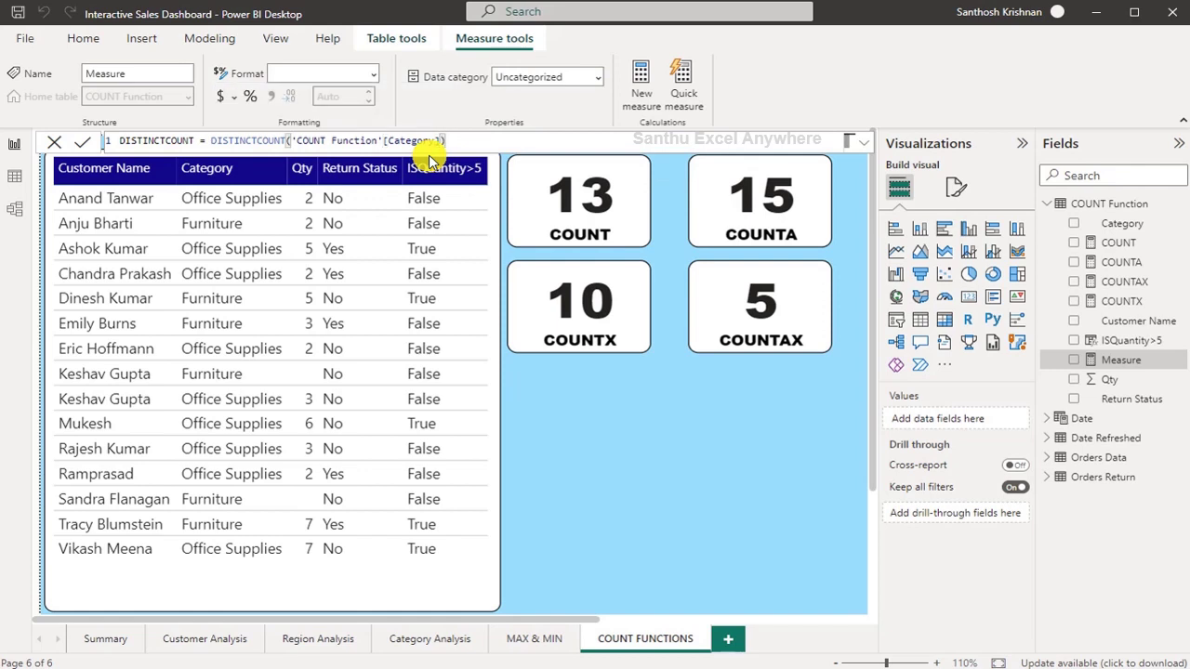
click(81, 144)
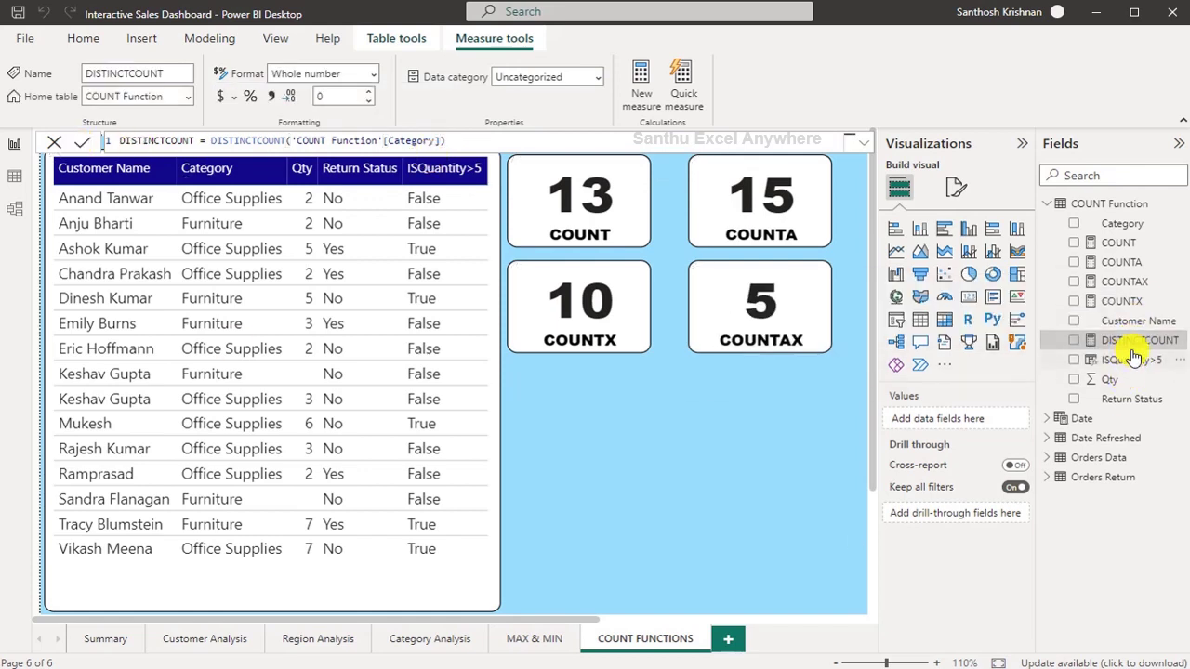
- Place a copy of the COUNTX card below it, showing the DISTINCTCOUNT measure instead
click(865, 400)
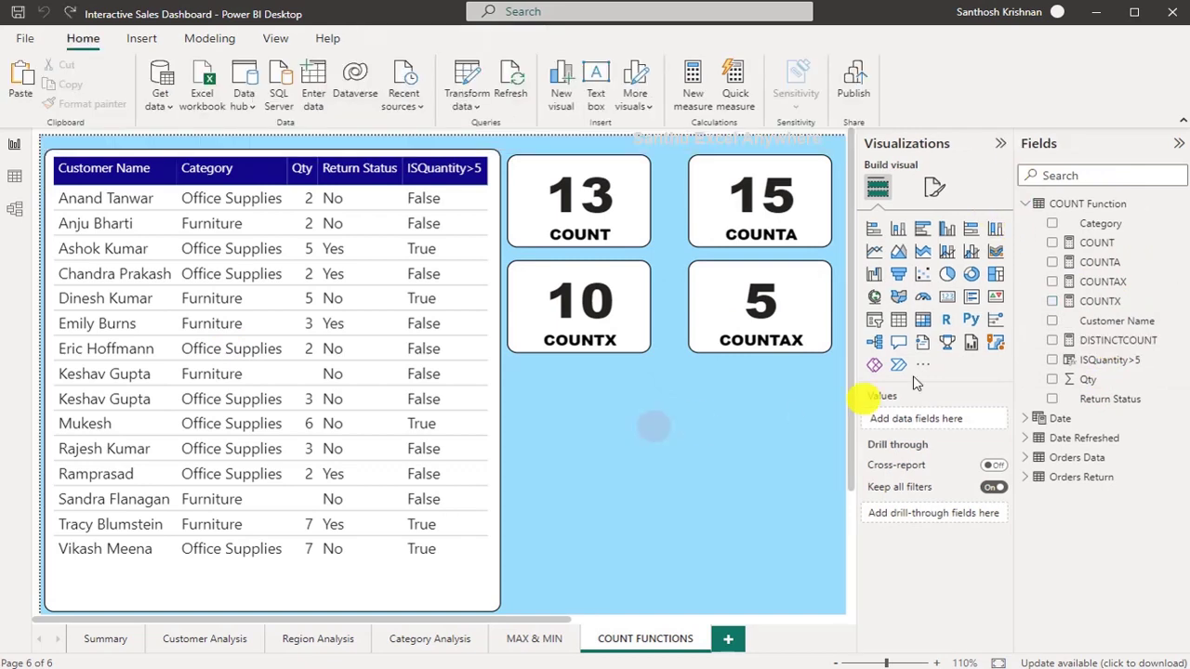
click(543, 281)
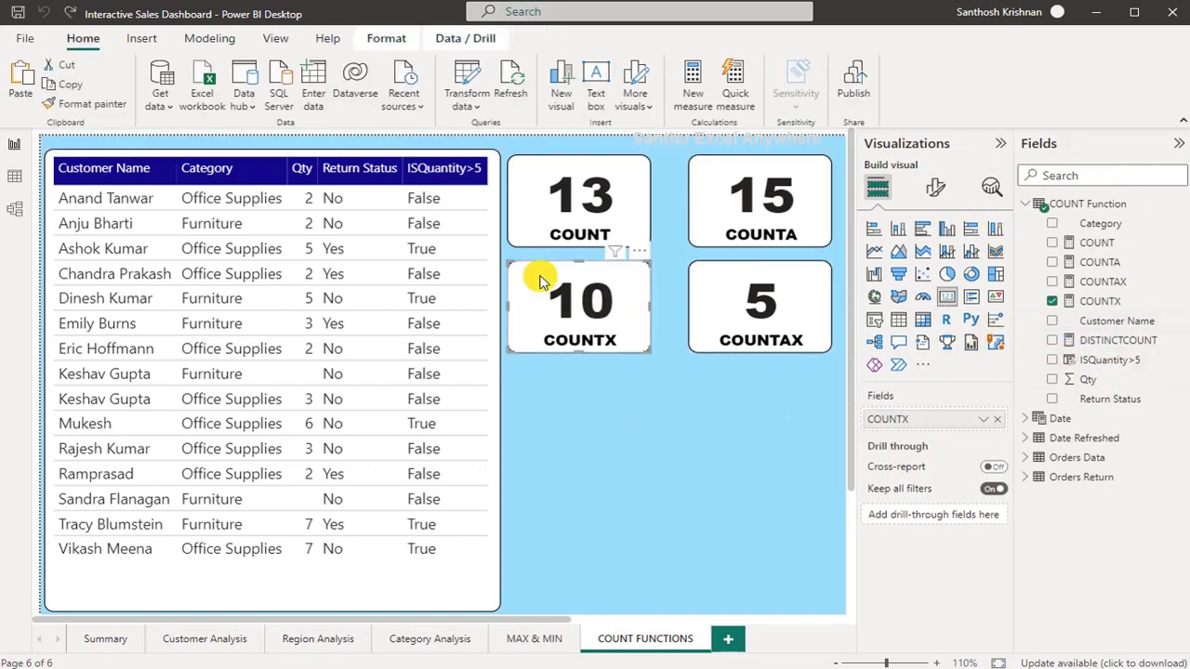
key(ctrl+c)
key(ctrl+v)
drag(545, 378, 592, 412)
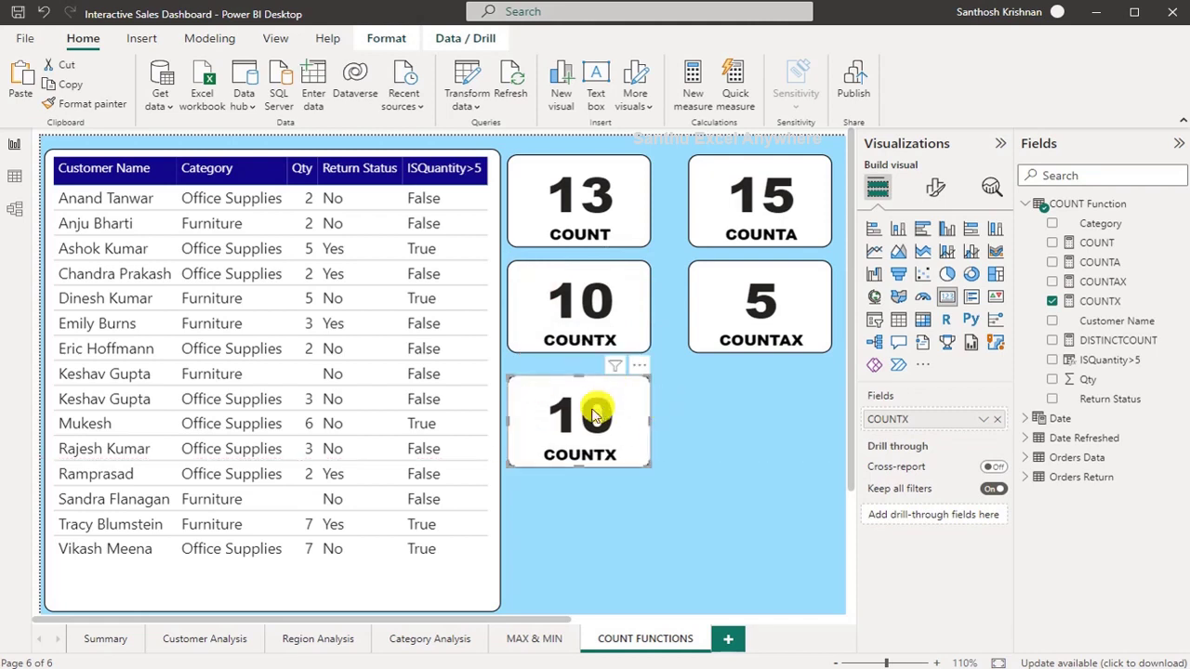
click(997, 420)
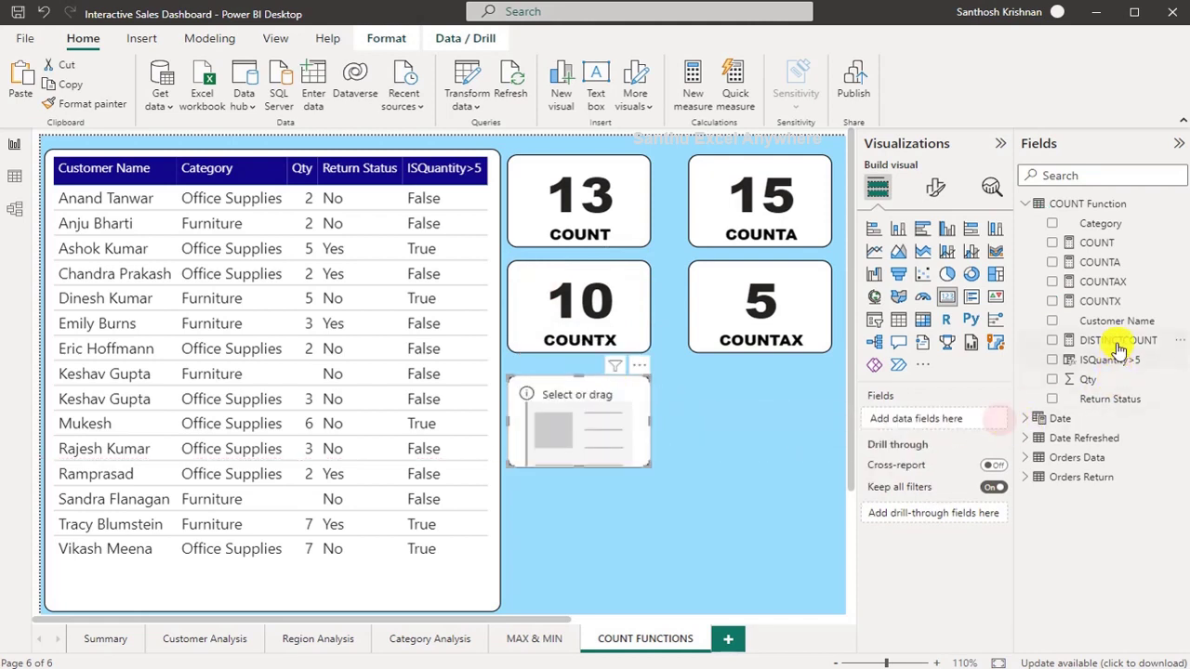
drag(1115, 340, 950, 421)
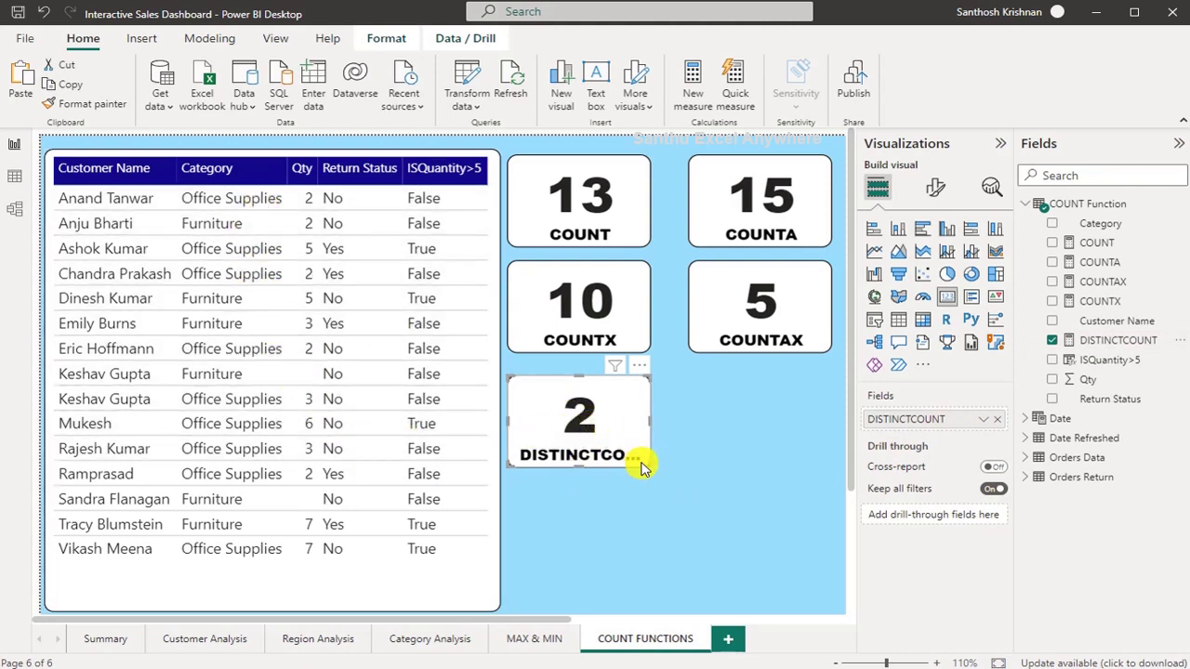
- Widen the DISTINCTCOUNT, COUNTX, COUNT, COUNTAX and COUNTA cards so full labels show
drag(646, 468, 665, 468)
drag(649, 307, 672, 307)
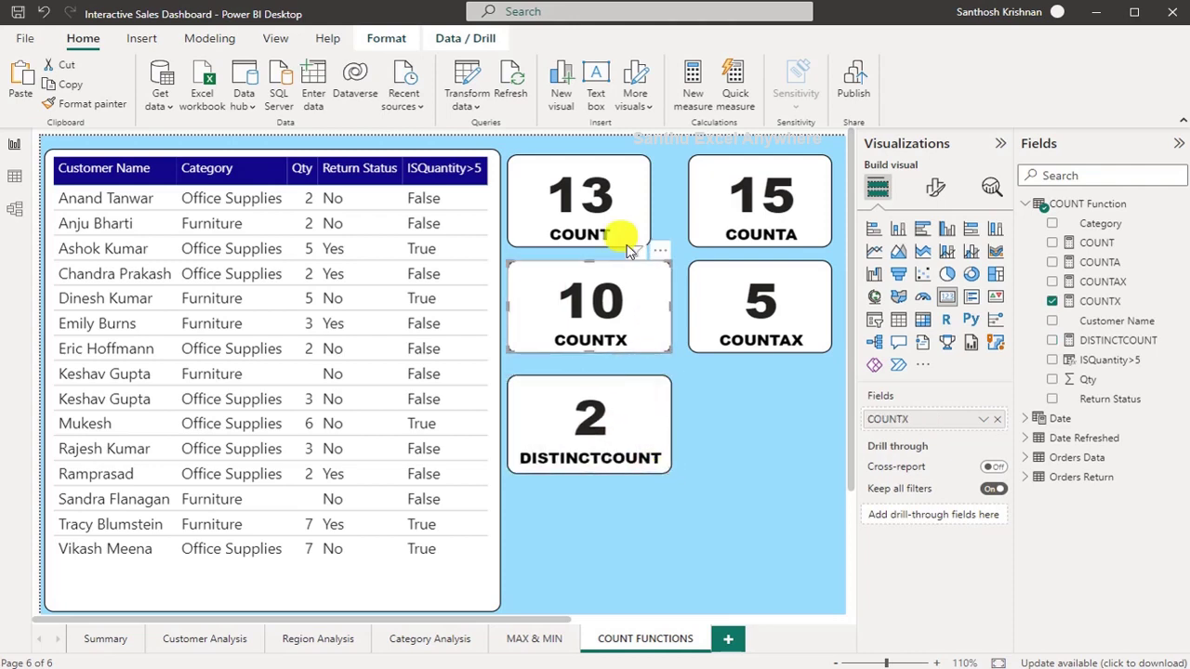
drag(648, 200, 671, 200)
click(818, 321)
drag(831, 300, 841, 300)
drag(833, 200, 846, 200)
click(535, 415)
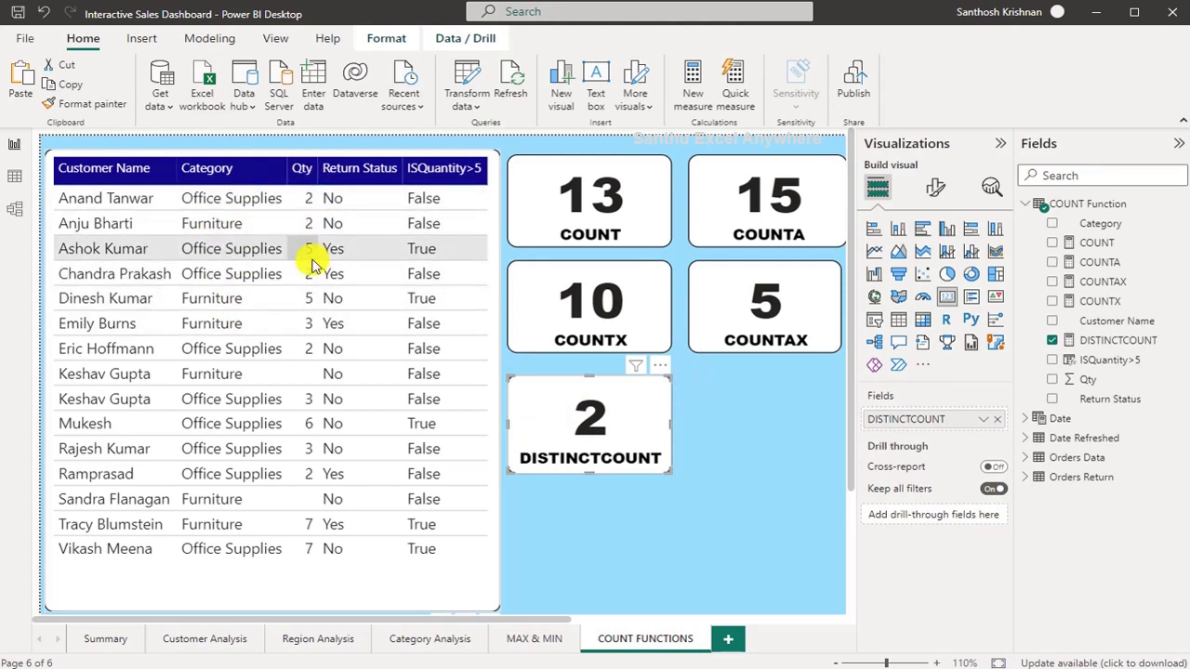
- Change DISTINCTCOUNT to count distinct 'COUNT Function'[Qty] values, so its card reads 6
click(1102, 340)
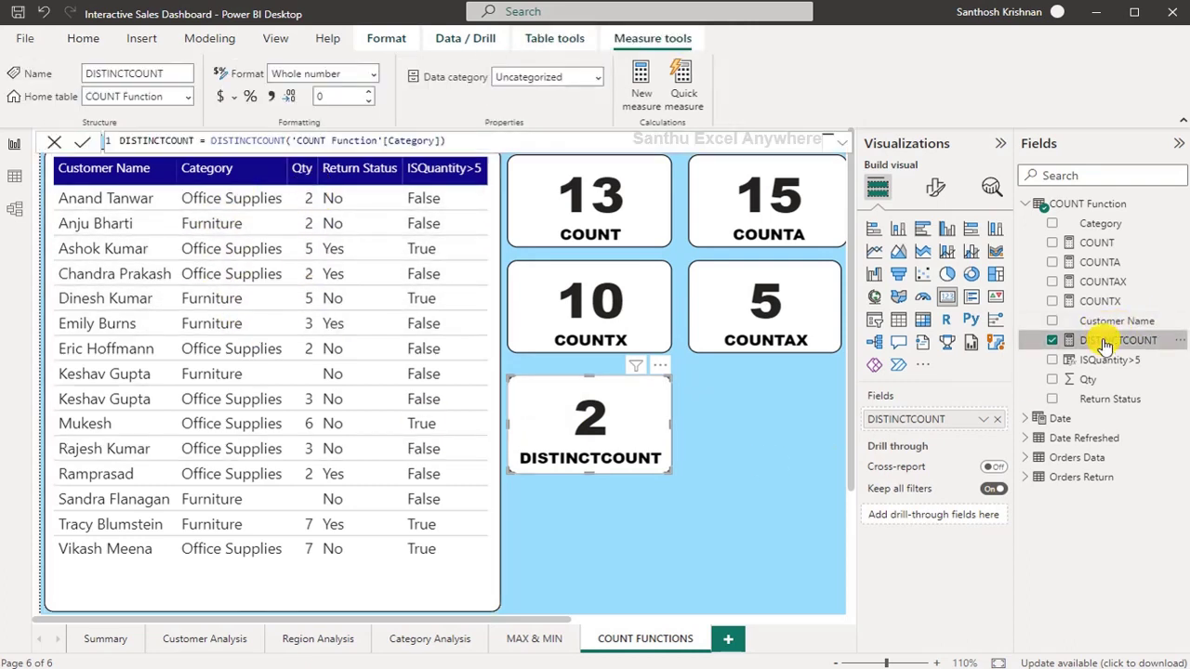
triple_click(432, 139)
drag(435, 140, 290, 140)
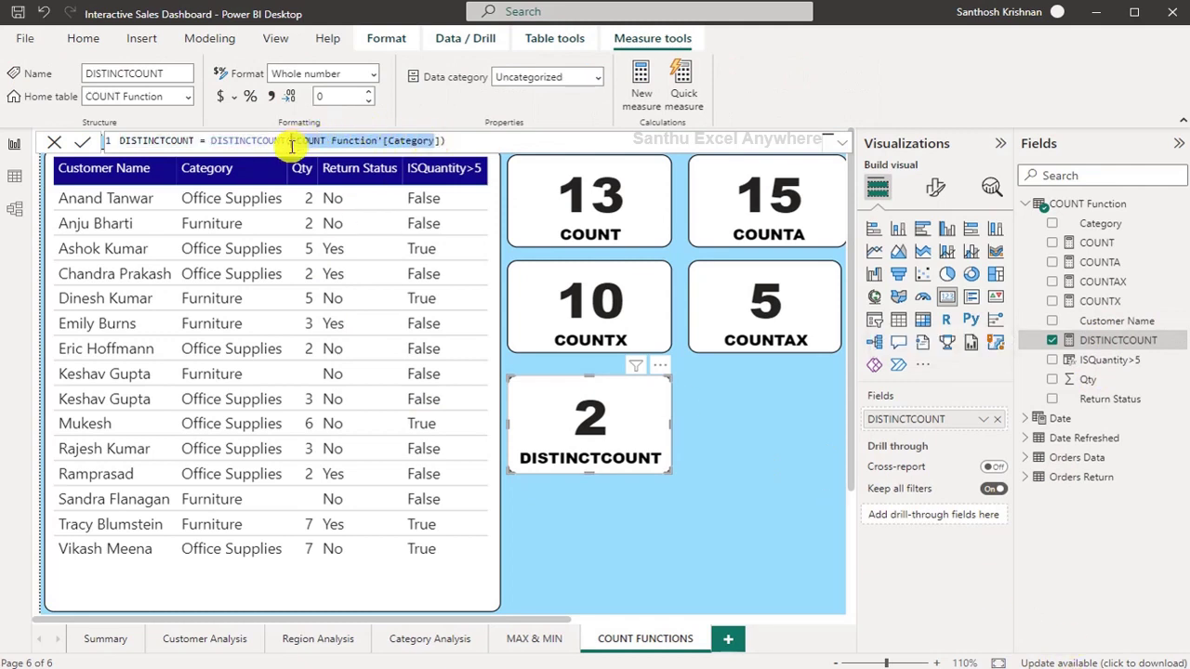
key(BackSpace)
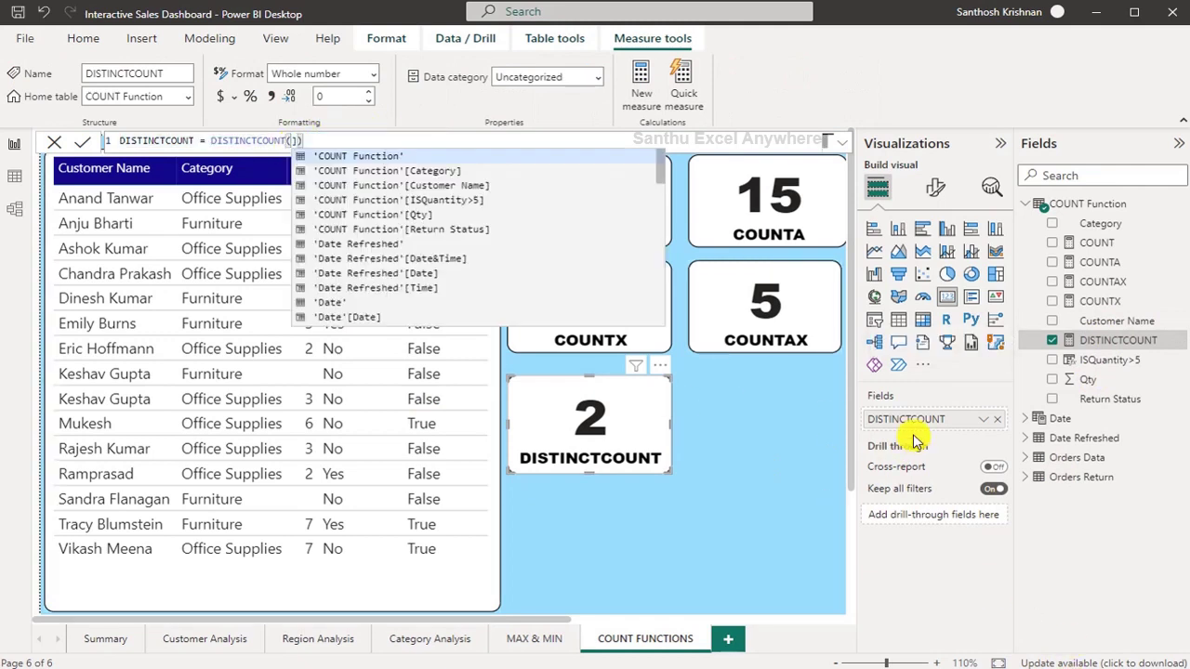
text(Qty)
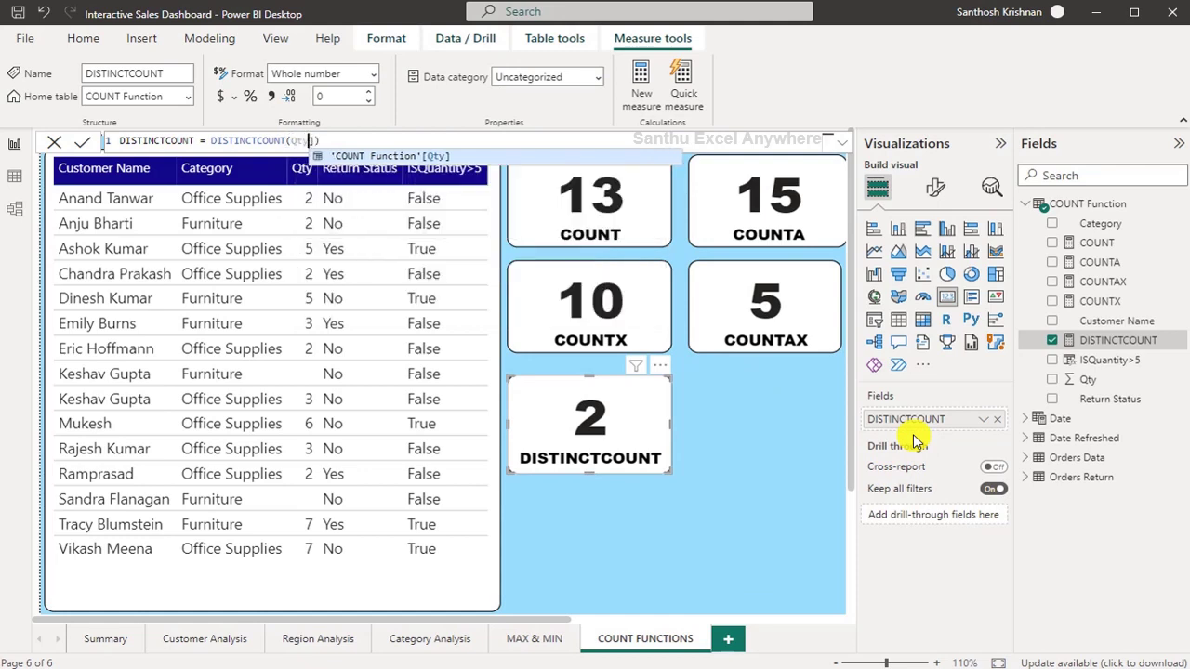
key(Tab)
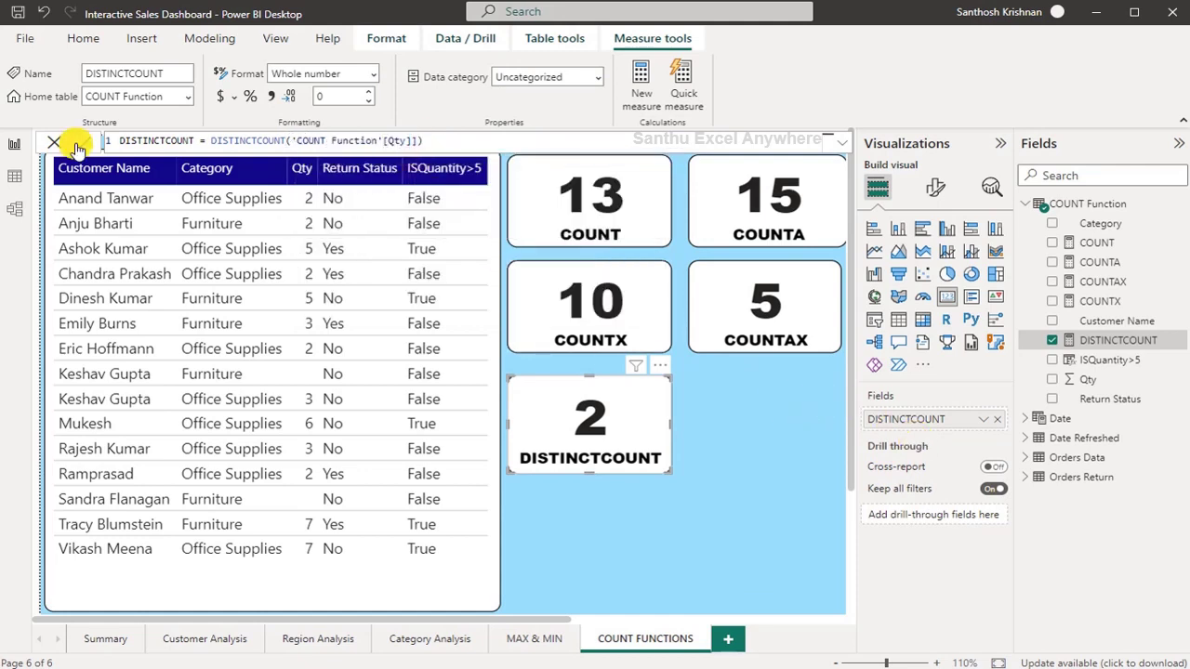
click(81, 142)
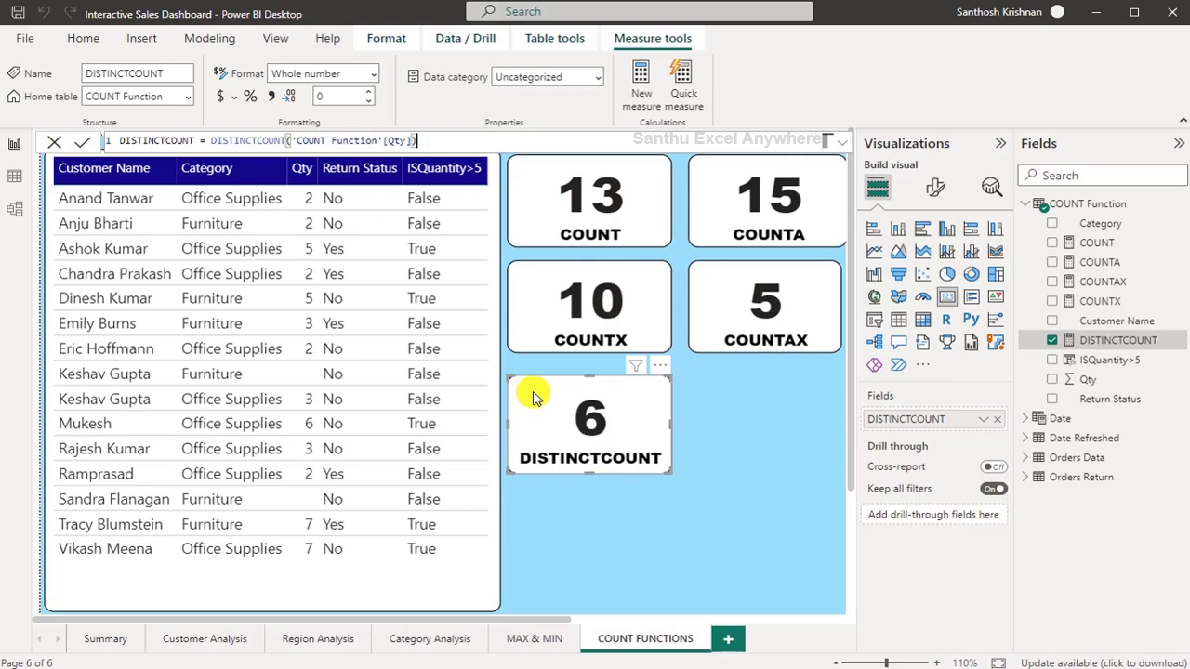
click(640, 84)
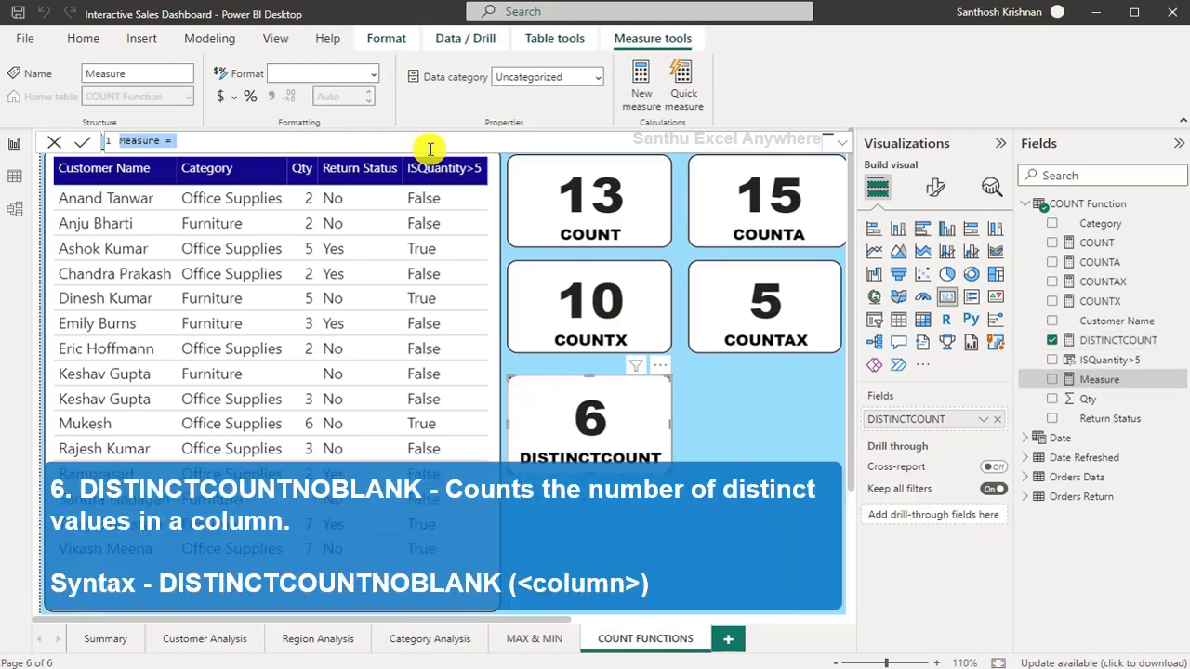
- Create the measure DISTINCTCOUNTNOBLANK = DISTINCTCOUNTNOBLANK('COUNT Function'[Qty])
text(DISTINCTCOUNTNOBLANK =)
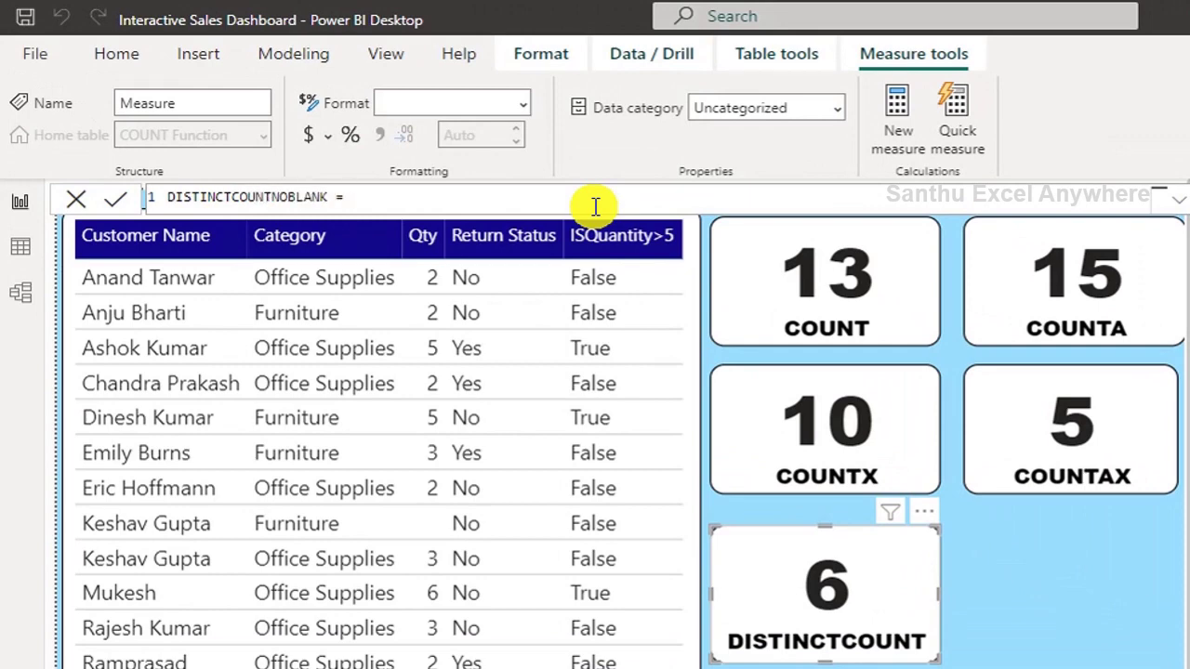
text(dis)
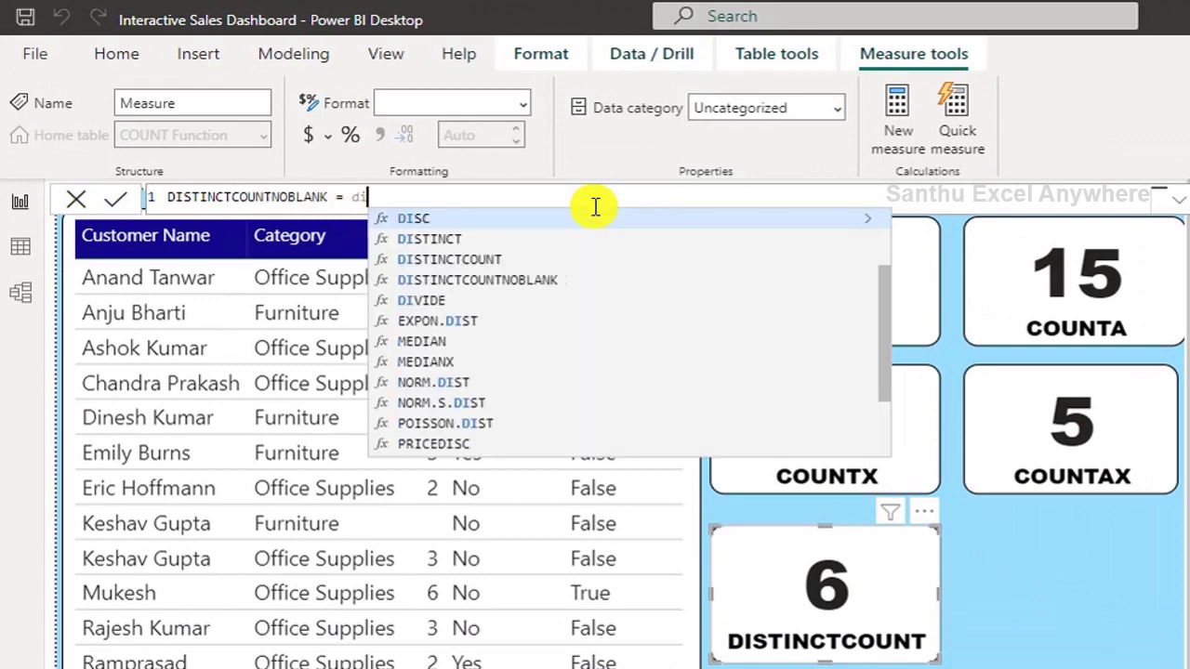
double_click(527, 280)
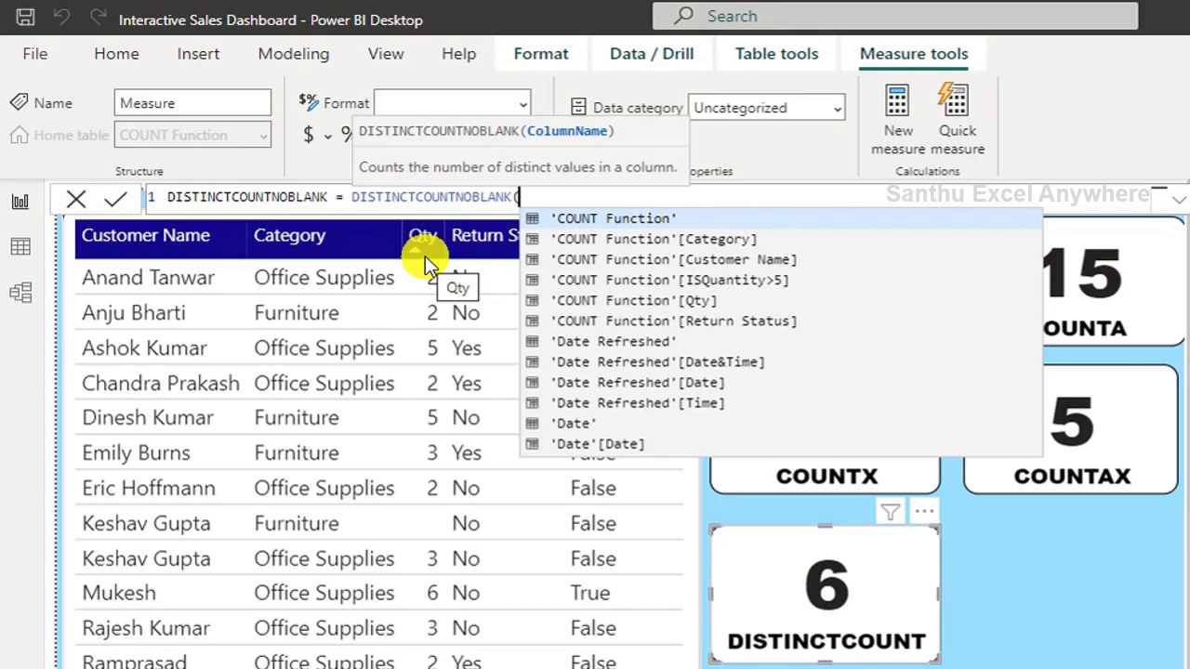
text(qt)
key(Tab)
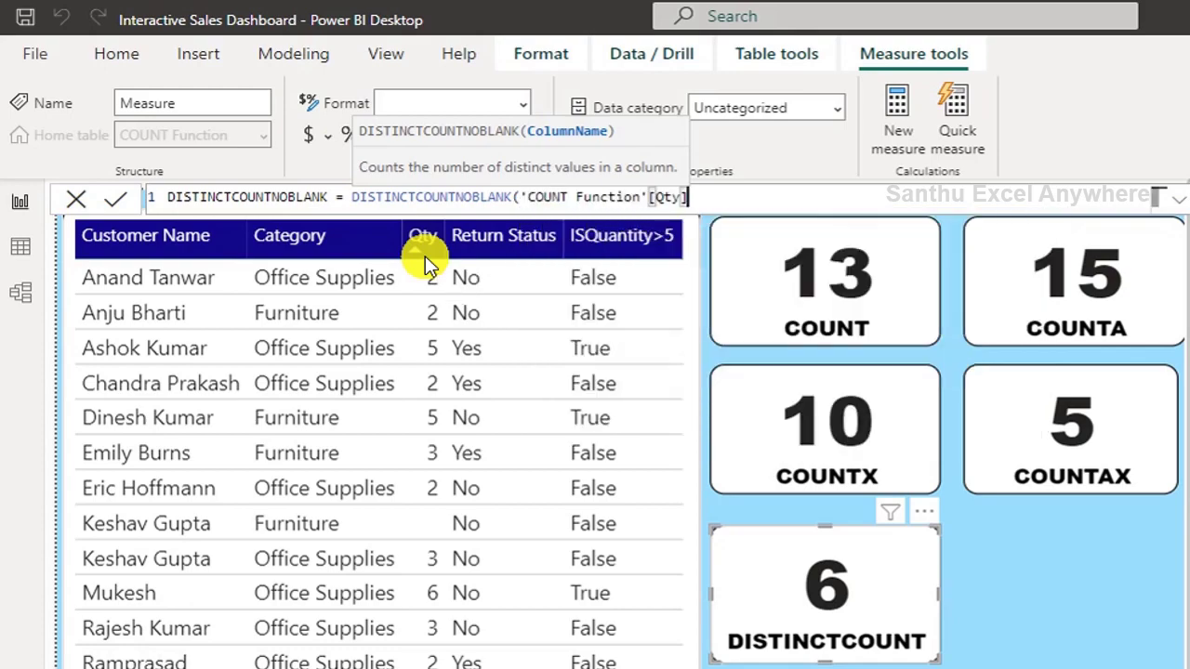
text())
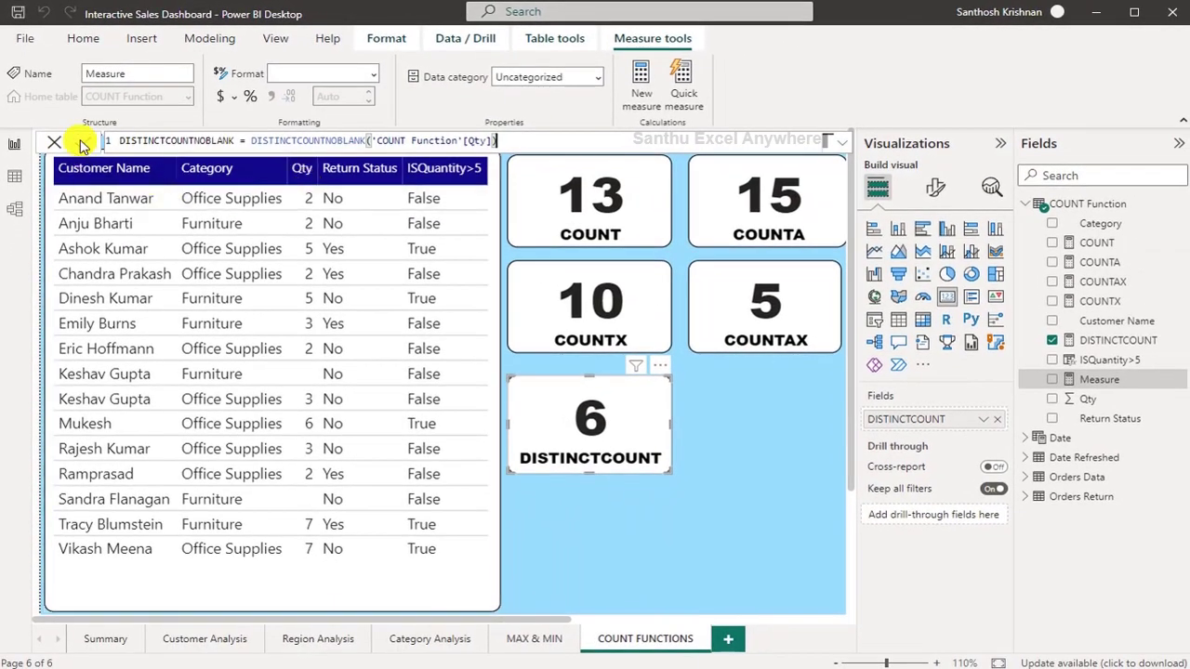
click(81, 143)
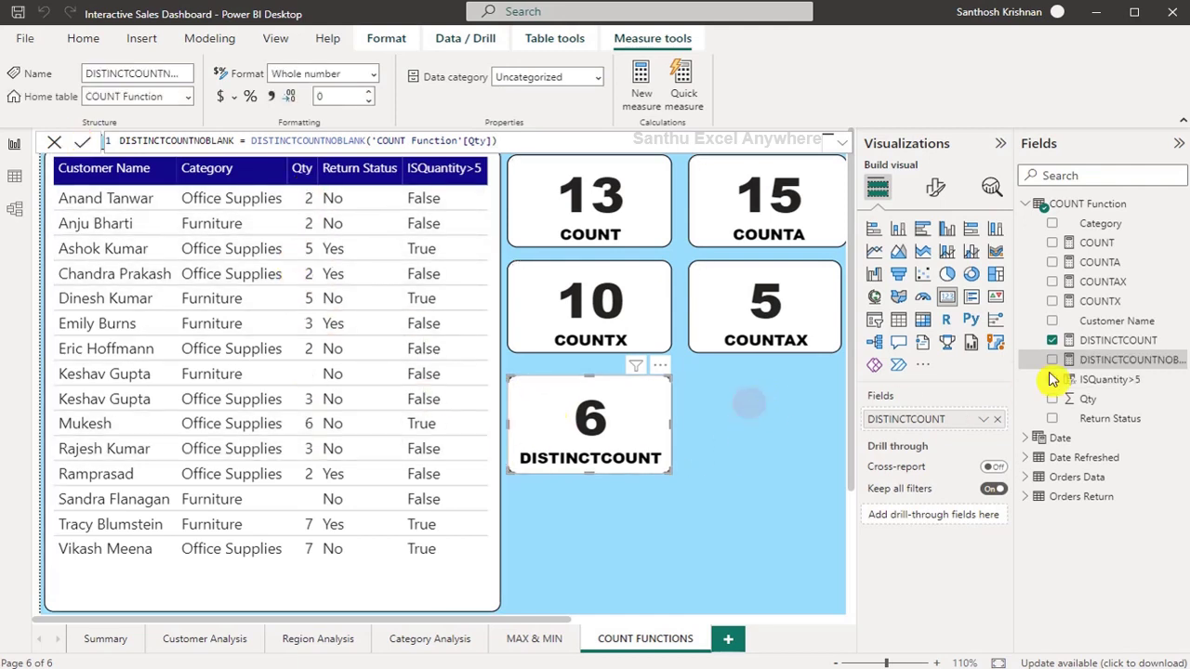
key(Escape)
- Duplicate the DISTINCTCOUNT card beside it and switch it to DISTINCTCOUNTNOBLANK, reading 5
click(537, 397)
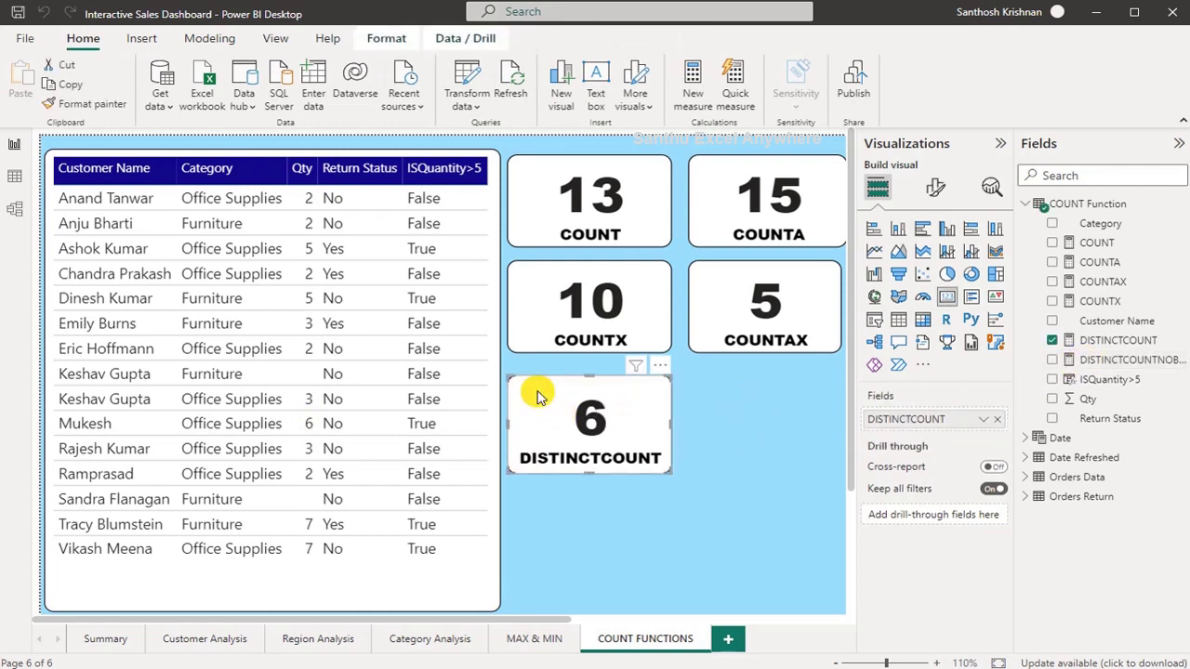
key(ctrl+c)
key(ctrl+v)
drag(537, 396, 704, 385)
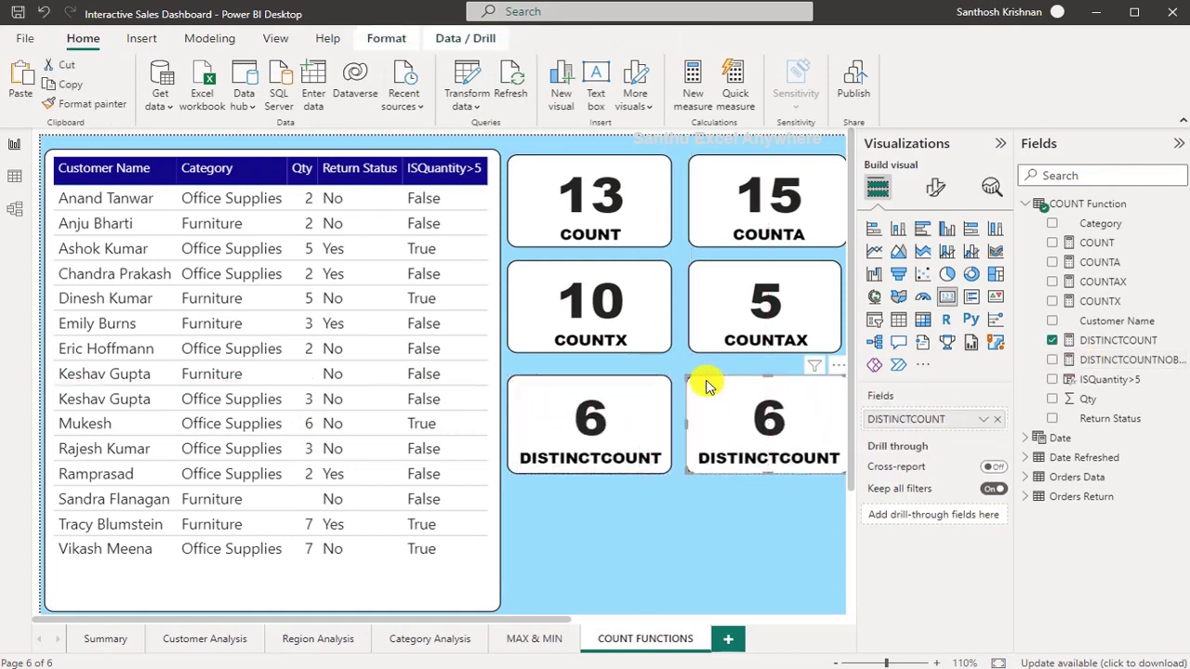
click(1001, 420)
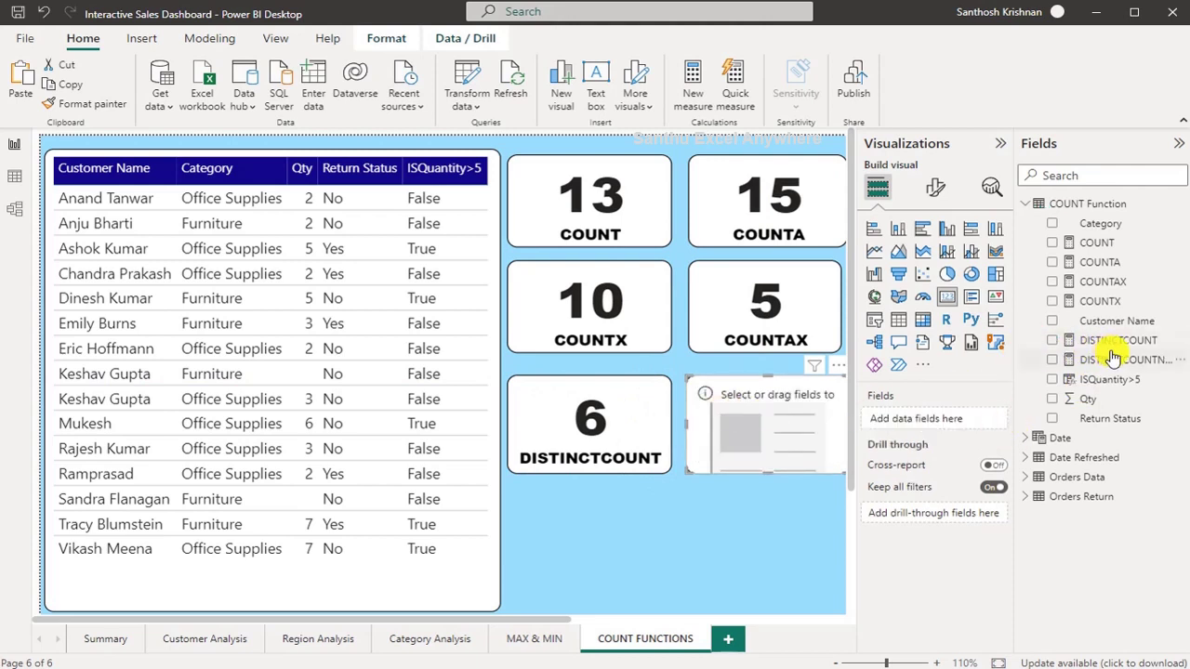
drag(1105, 361, 803, 429)
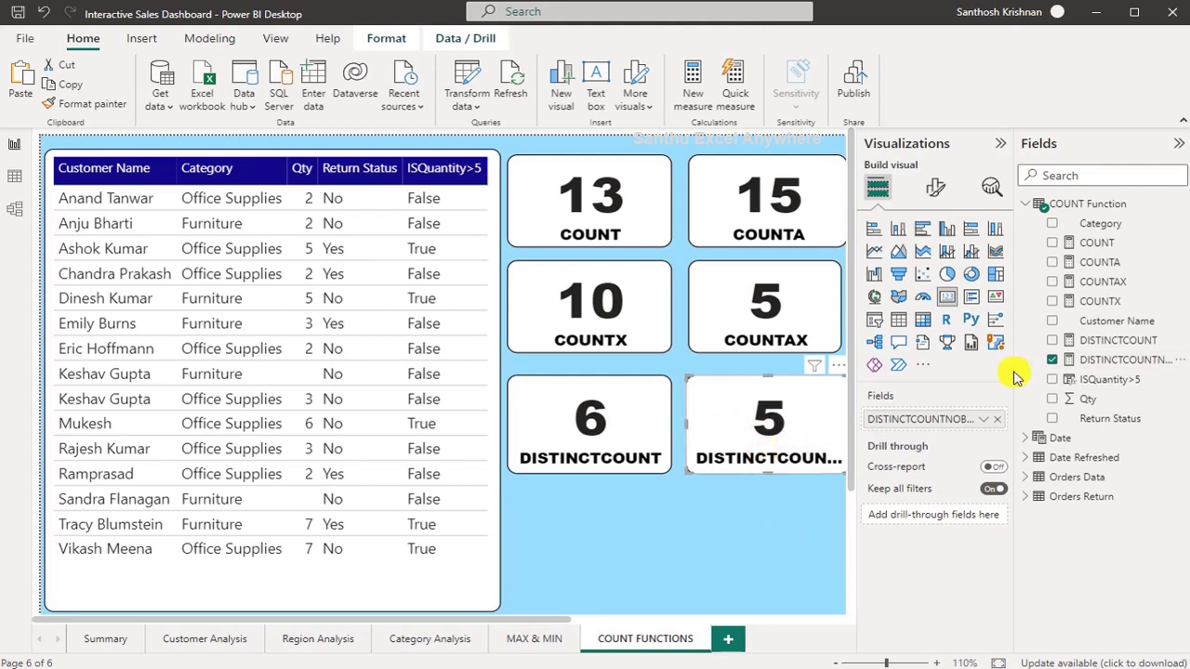
drag(1015, 372, 1032, 374)
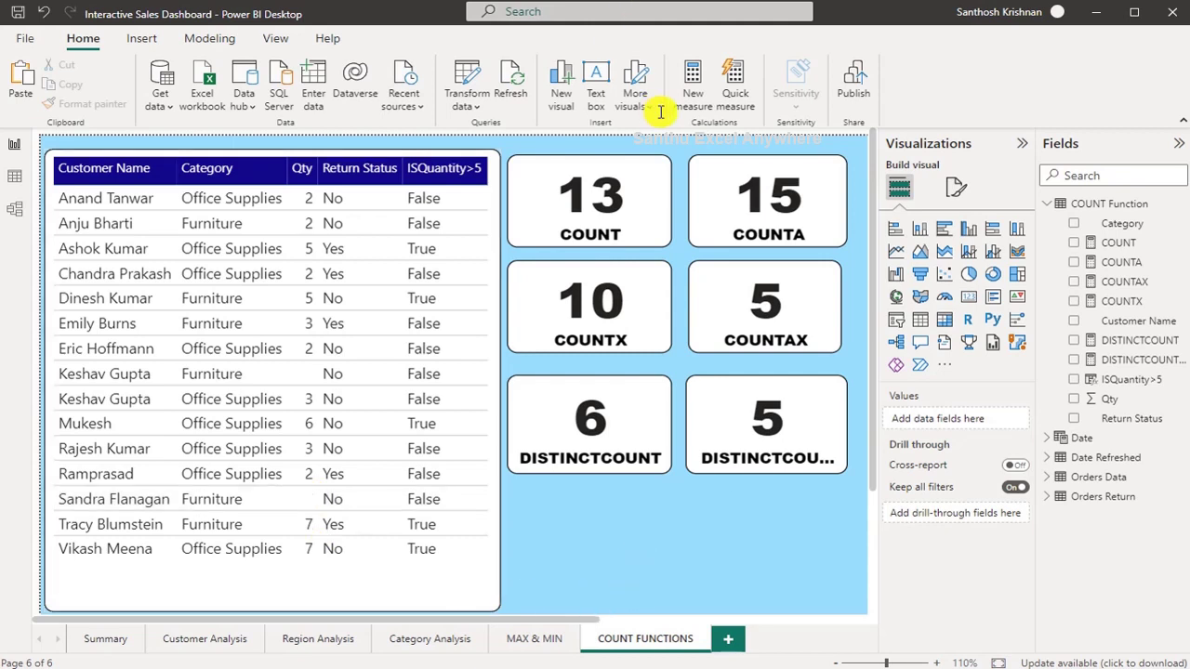
- Create the measure COUNTBLANK = COUNTBLANK('COUNT Function'[Qty])
click(698, 85)
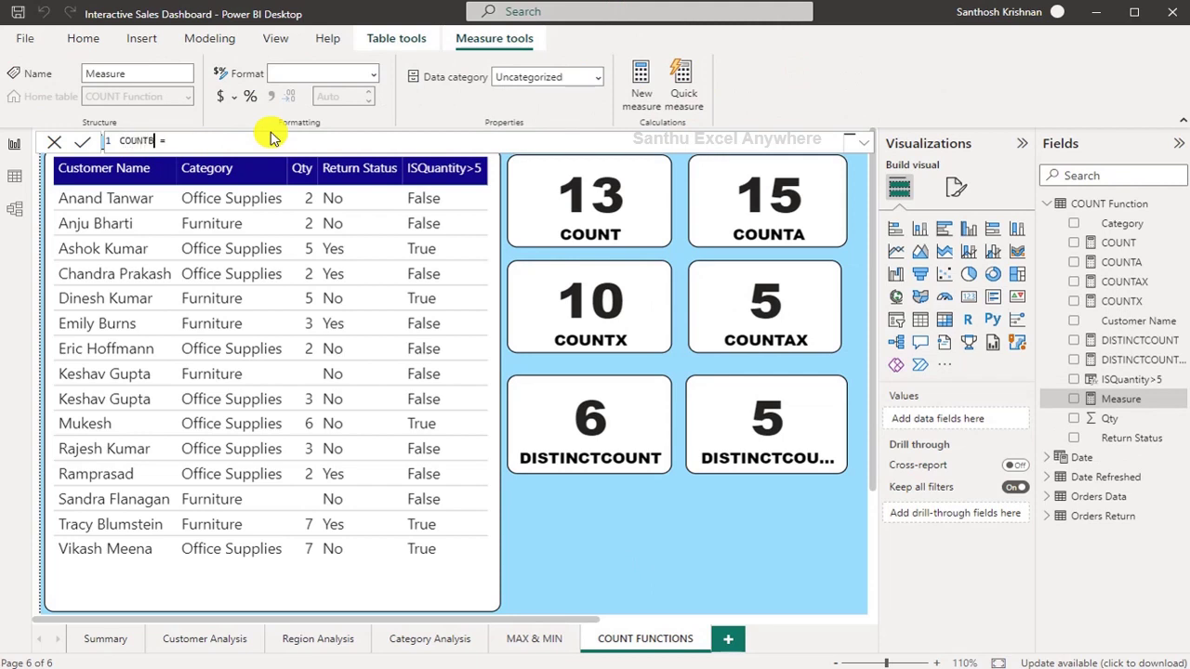
text(COUNTBLANK)
click(292, 140)
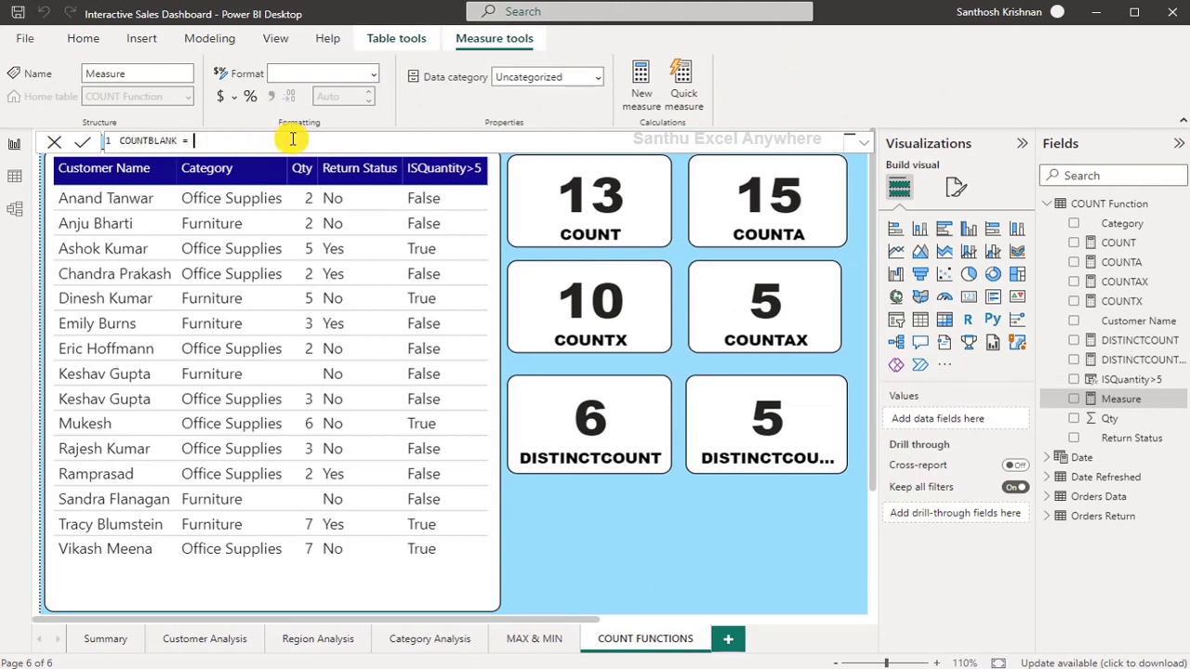
text(UNT)
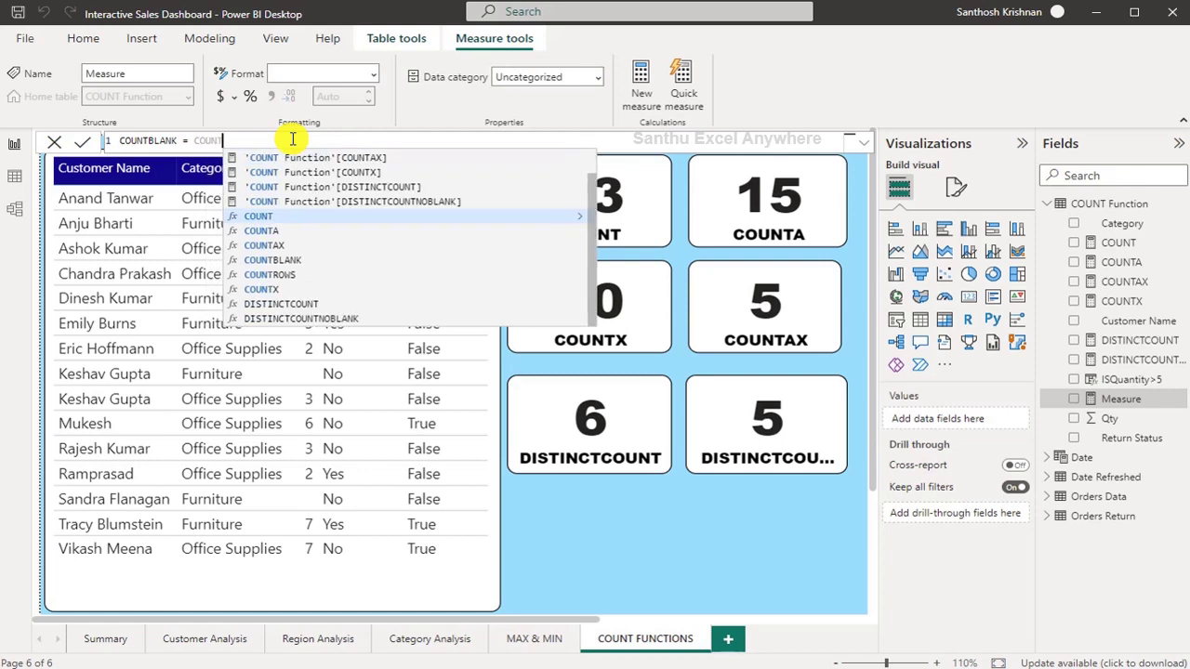
click(312, 260)
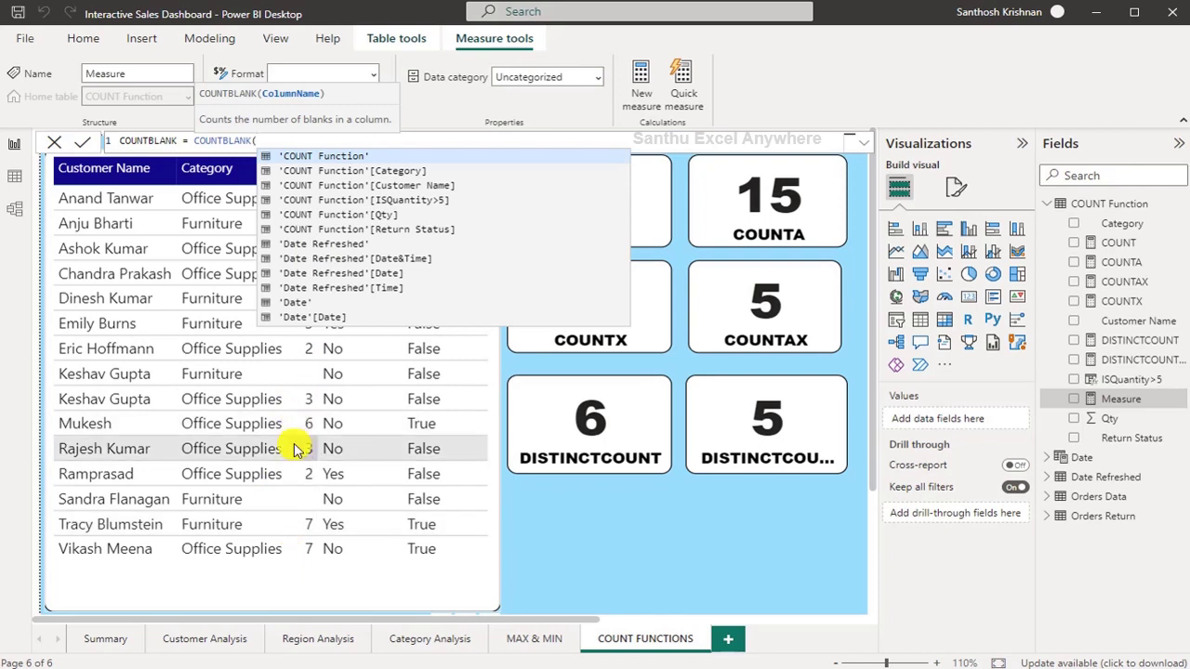
text(Qty)
key(Tab)
text())
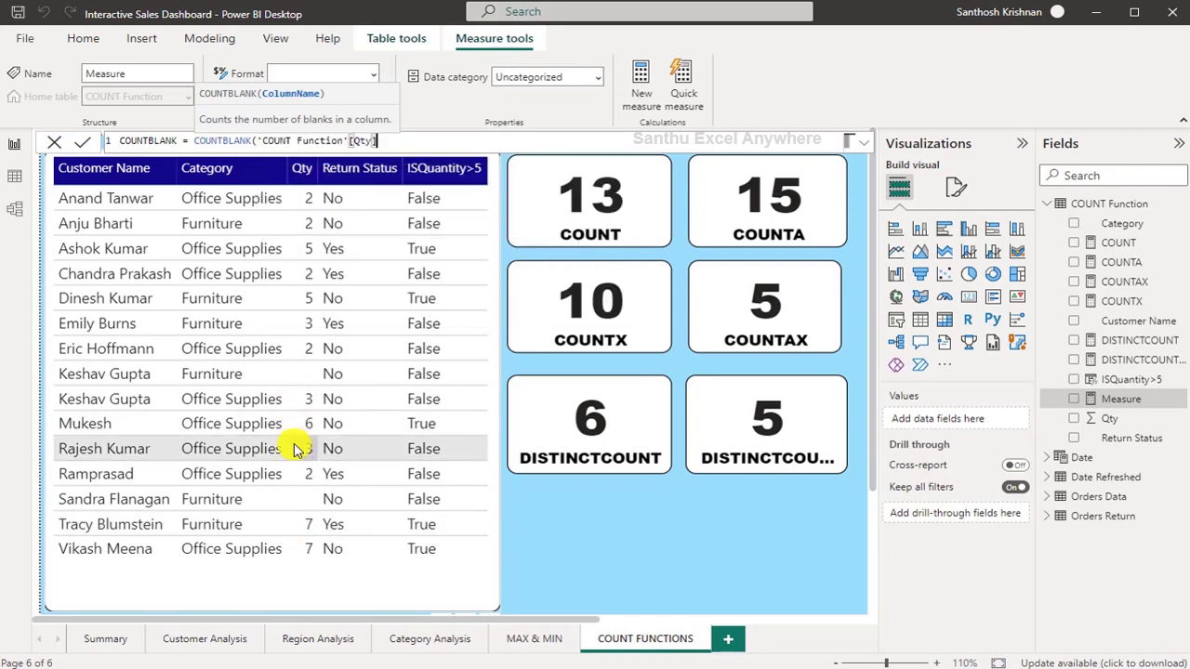
click(82, 142)
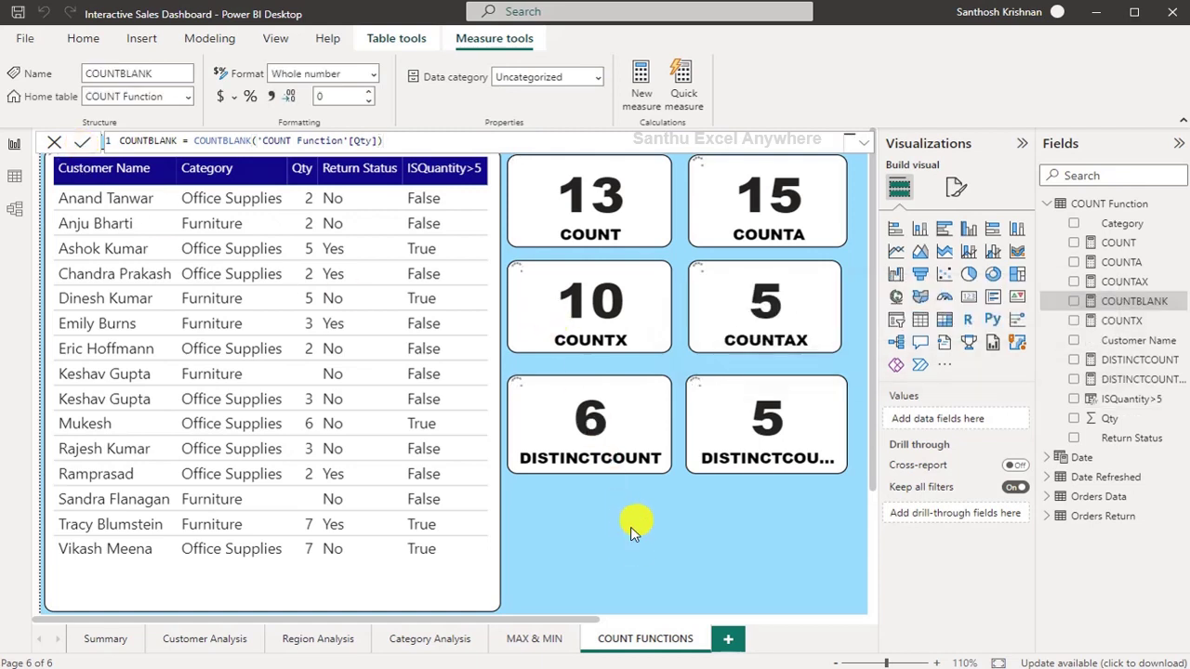
- Copy the DISTINCTCOUNT card and swap in the COUNTBLANK measure, which reads 2
click(630, 403)
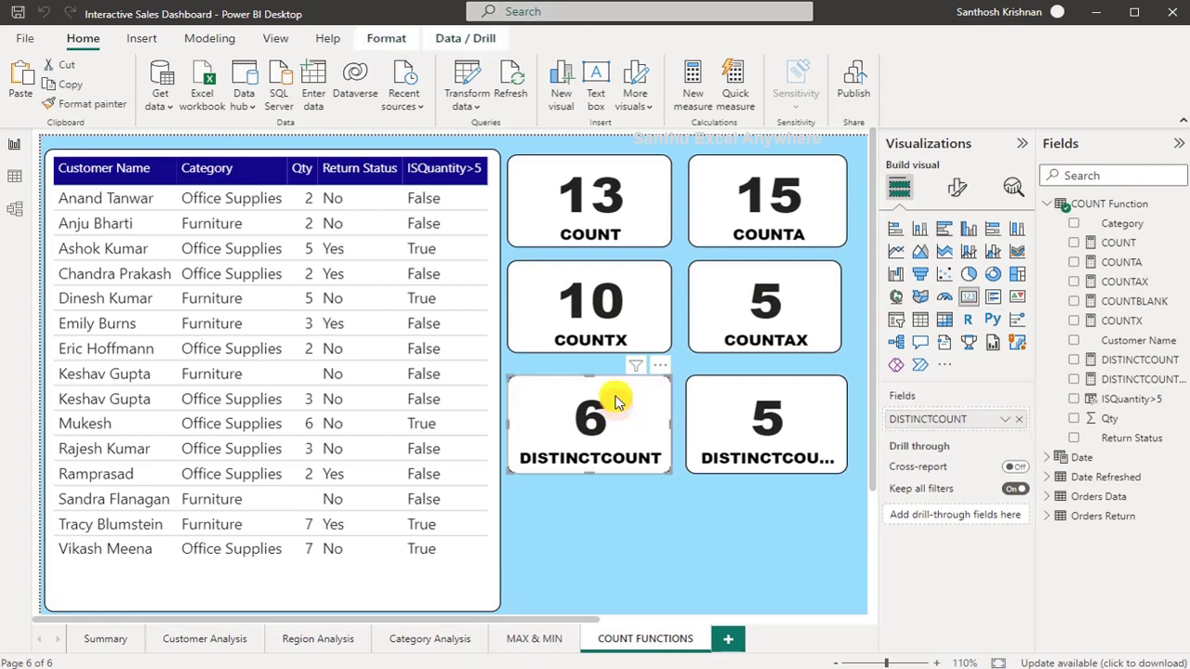
key(ctrl+c)
key(ctrl+v)
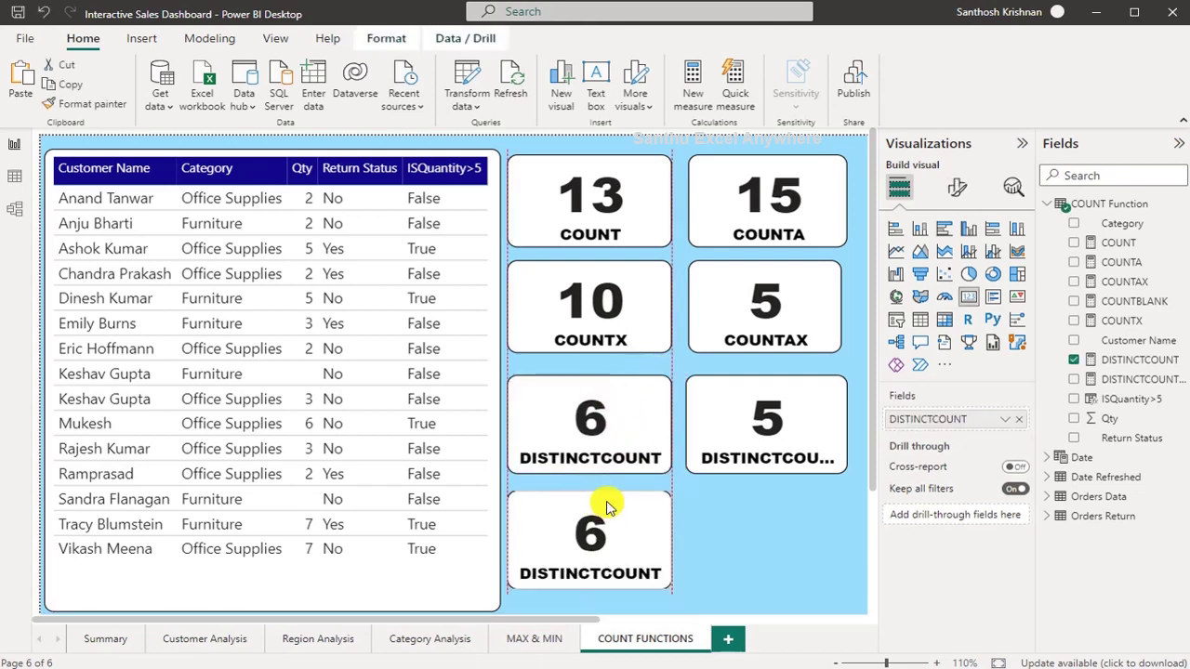
click(1172, 358)
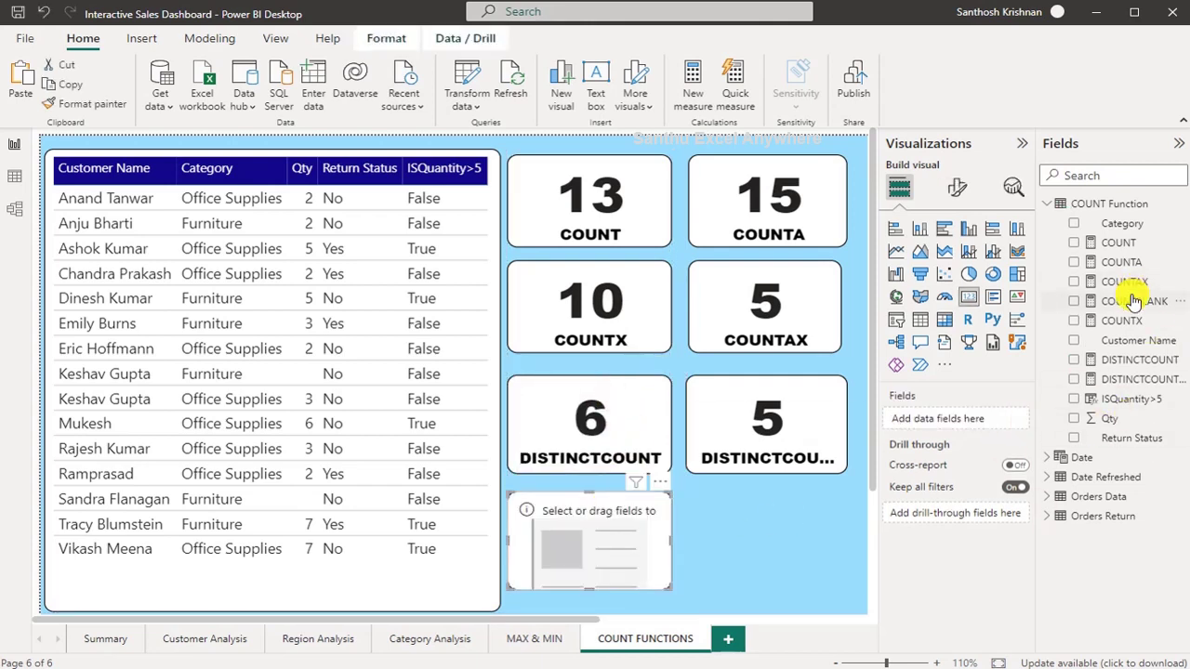
drag(1132, 300, 991, 419)
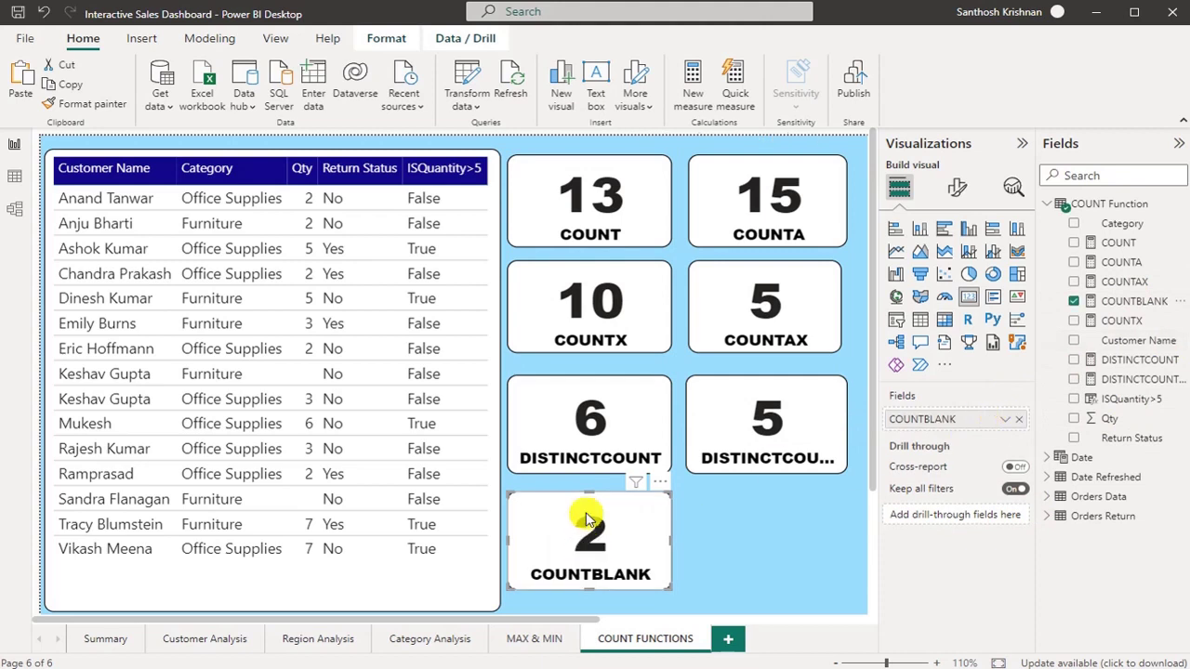
click(728, 494)
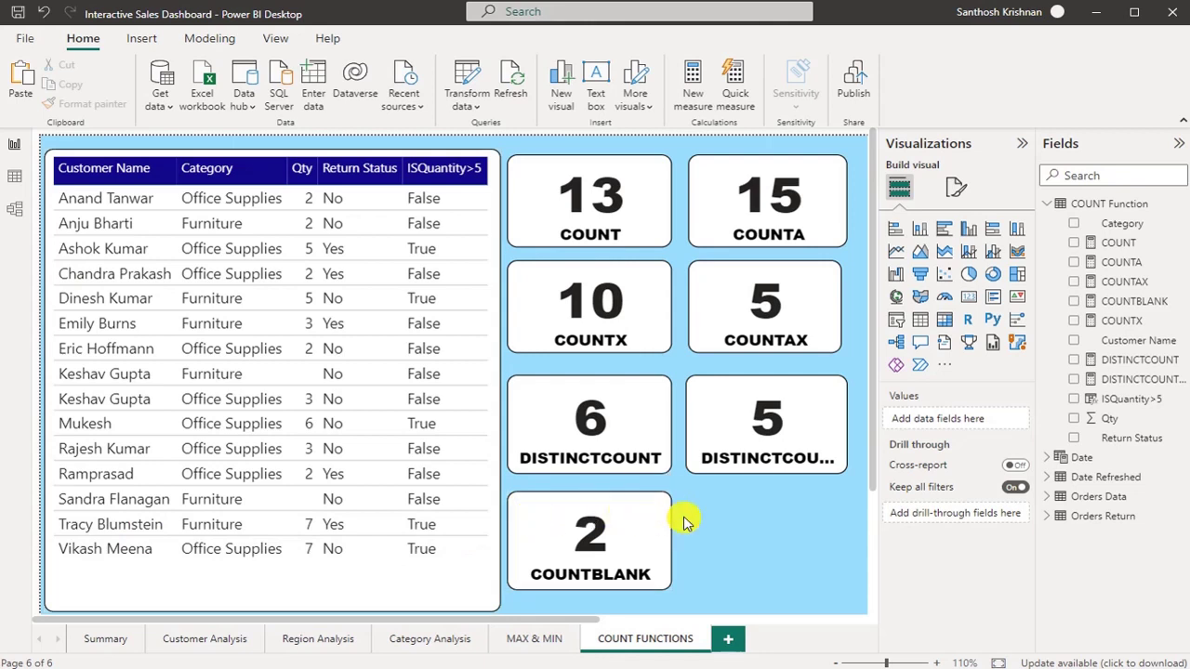
- Create a new measure defined as COUNTROWS = COUNTROWS('COUNT Function')
click(695, 82)
text(COUNT)
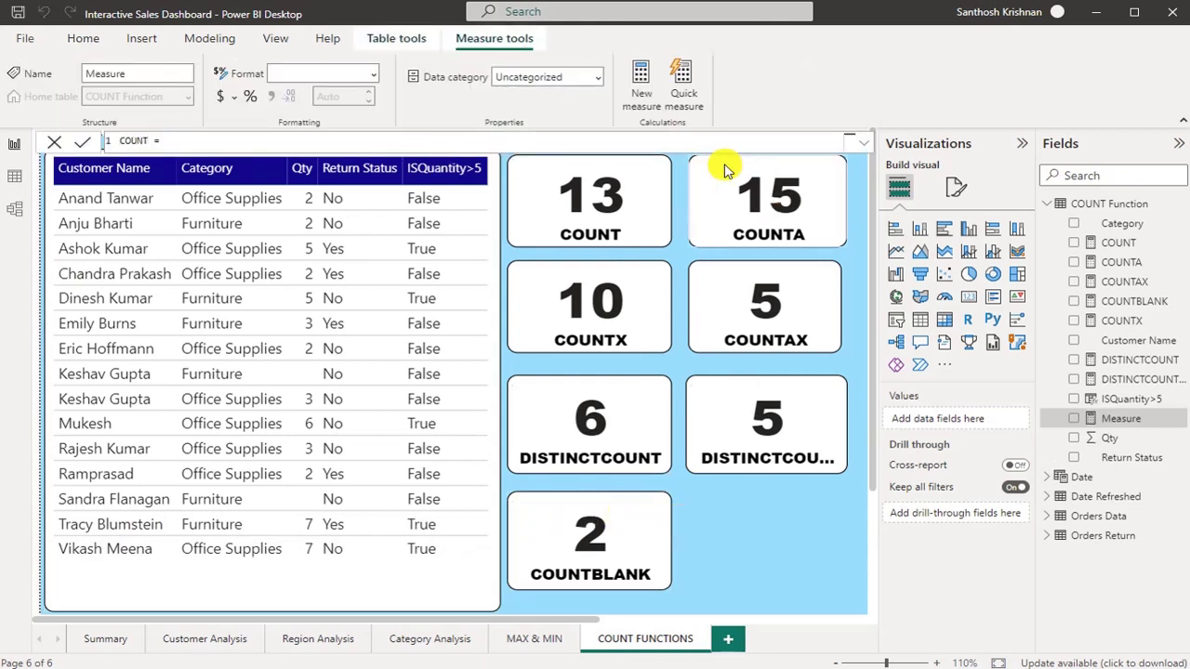
text(ROWS = )
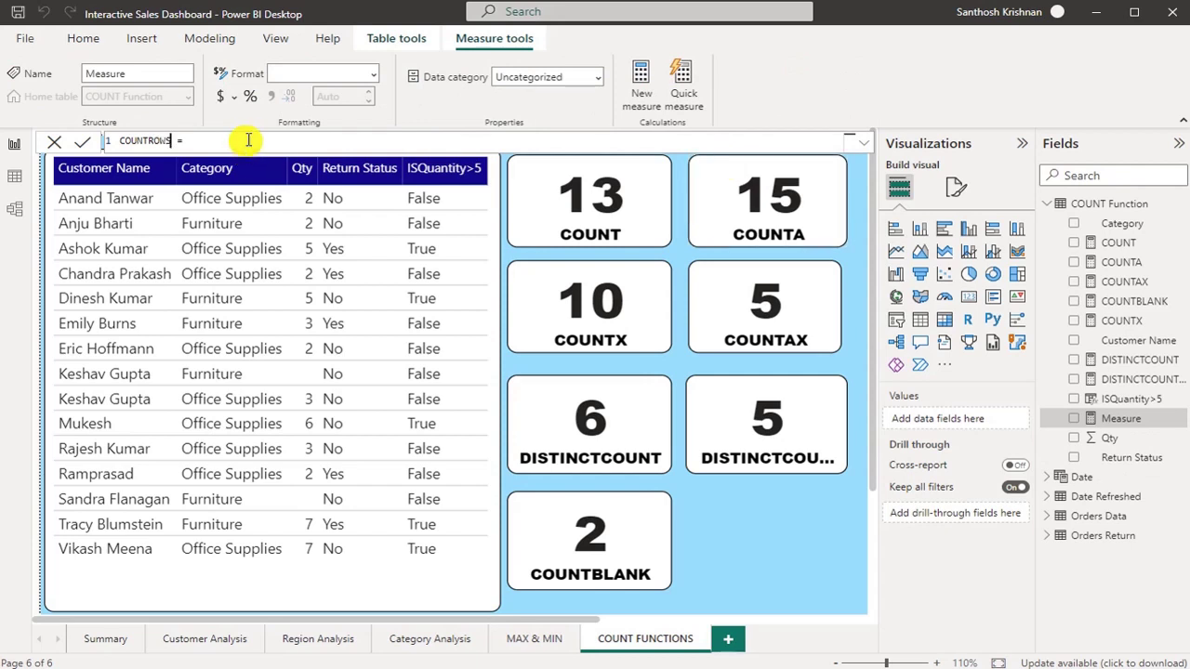
text(COUNT)
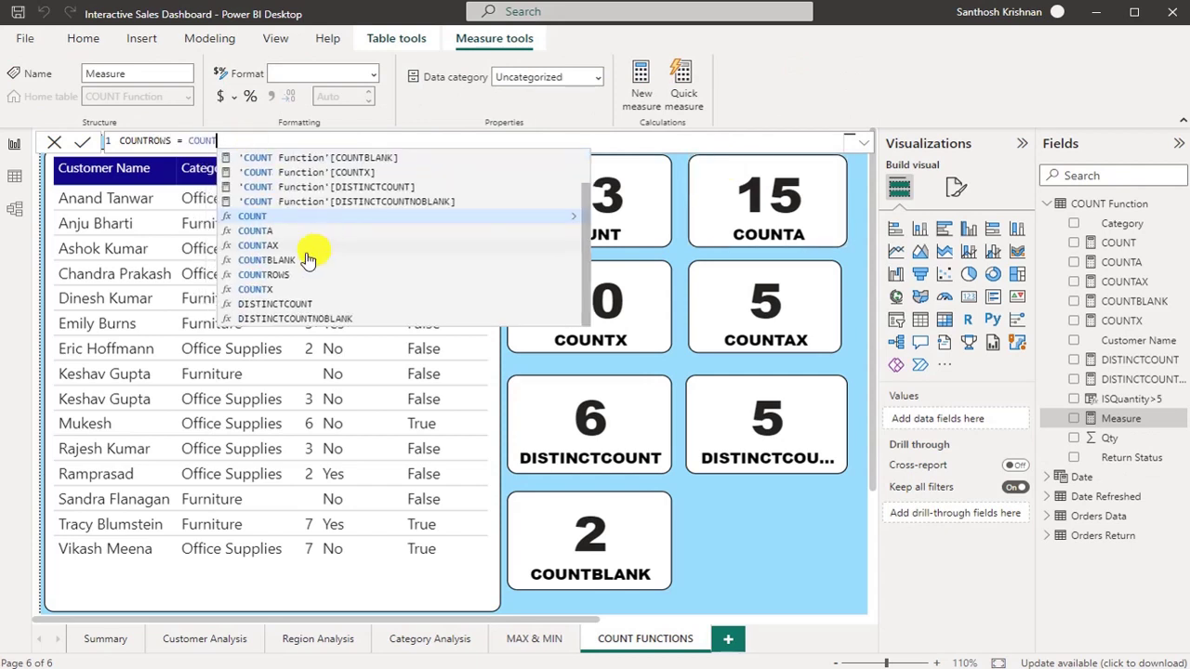
click(306, 271)
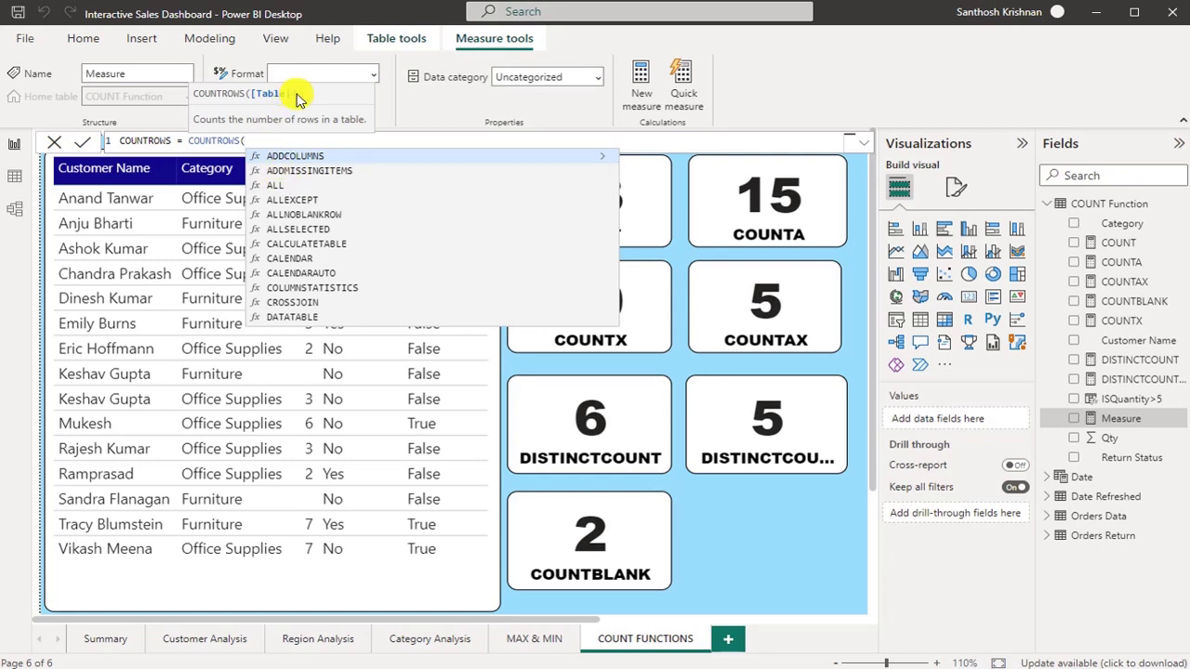
text(COU)
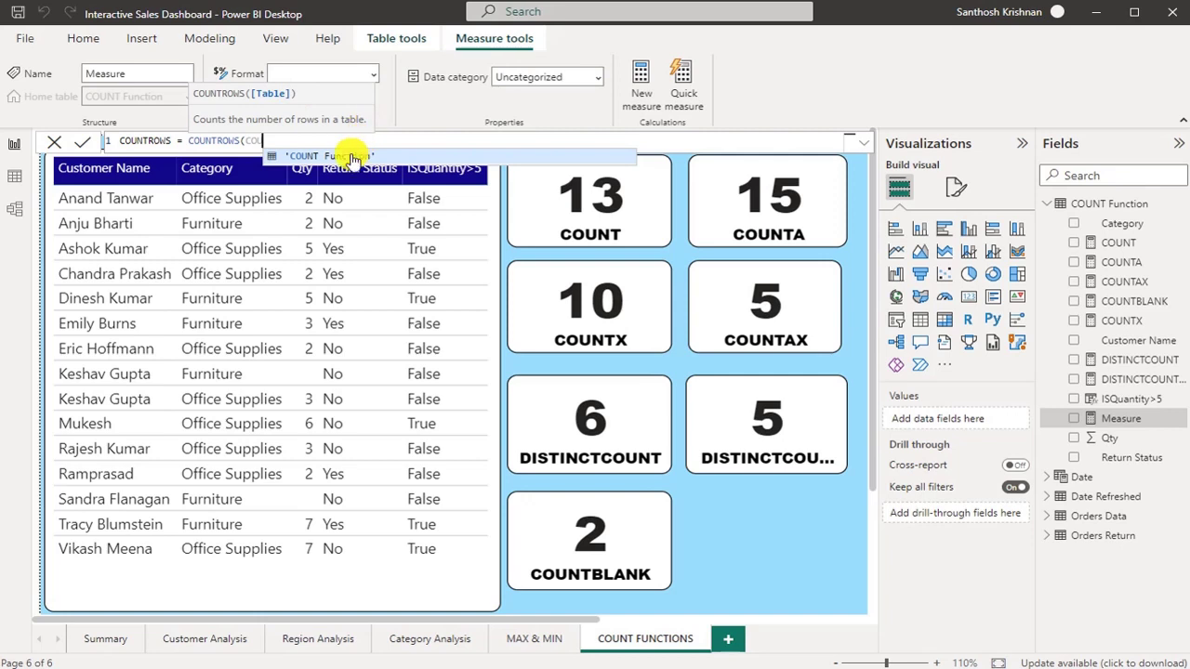
click(352, 157)
text())
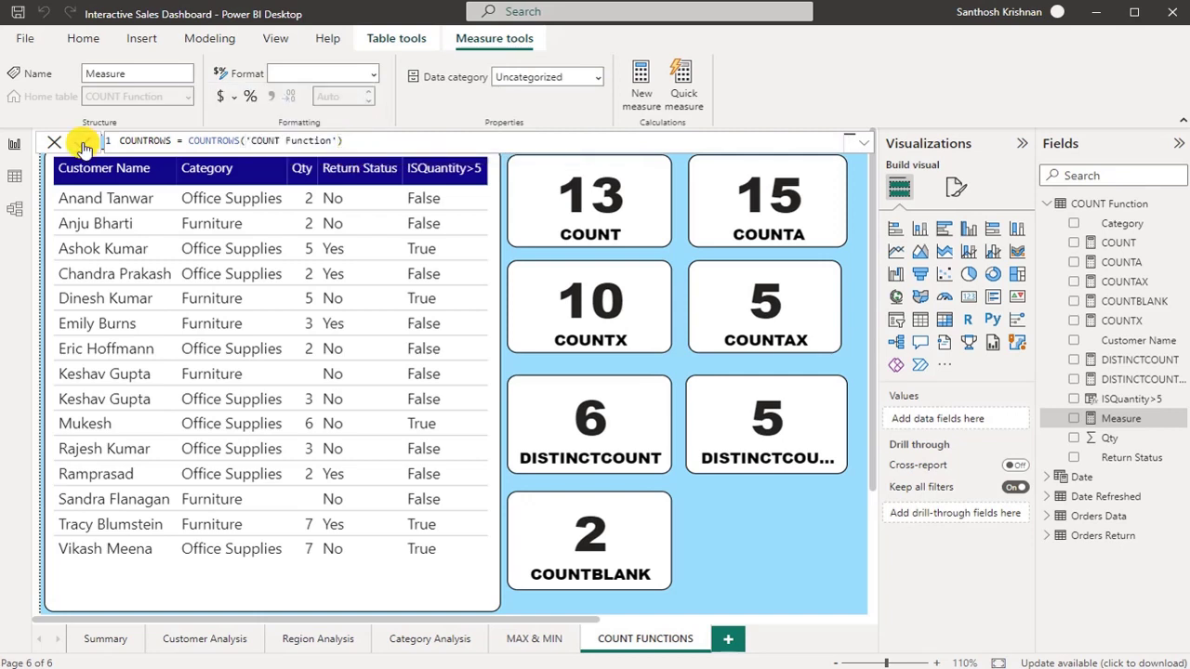
click(82, 142)
click(551, 514)
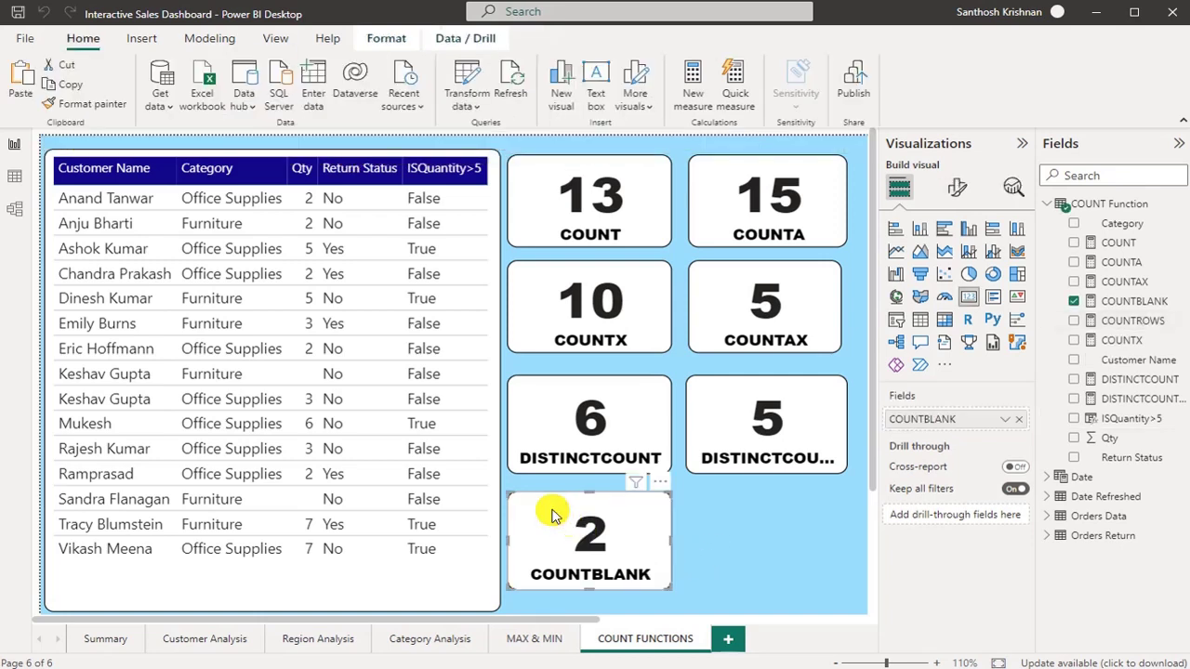
- Duplicate the COUNTBLANK card beside it and swap its field for the COUNTROWS measure
key(ctrl+c)
key(ctrl+v)
drag(548, 516, 707, 510)
click(1074, 302)
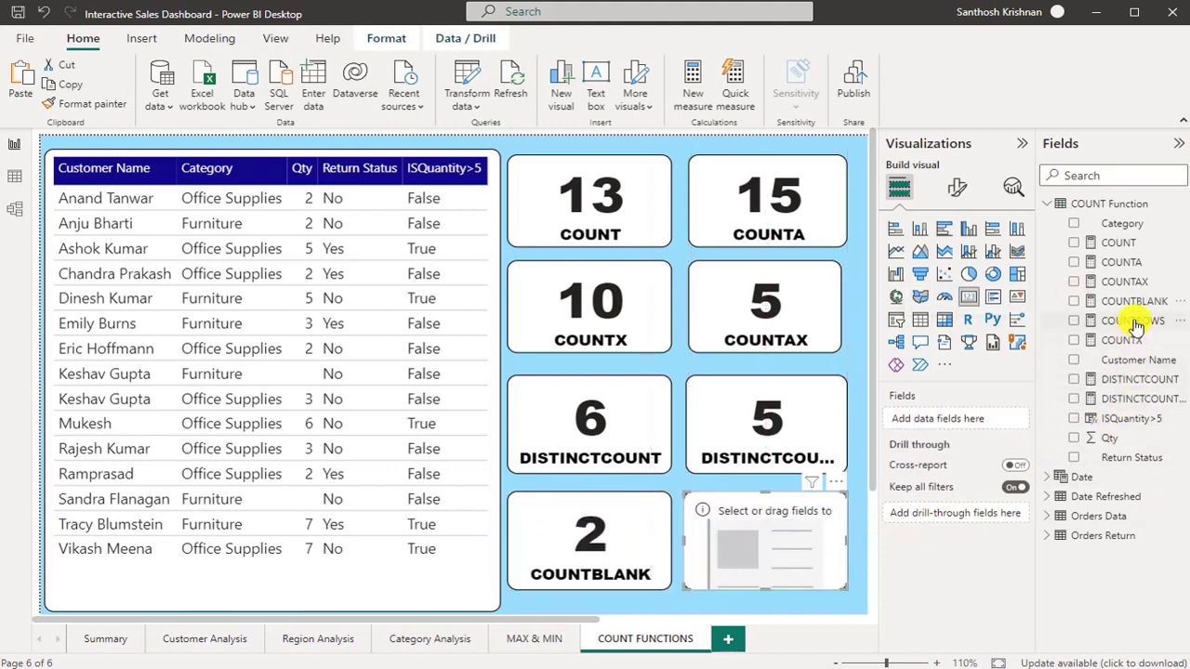
drag(1127, 321, 1002, 420)
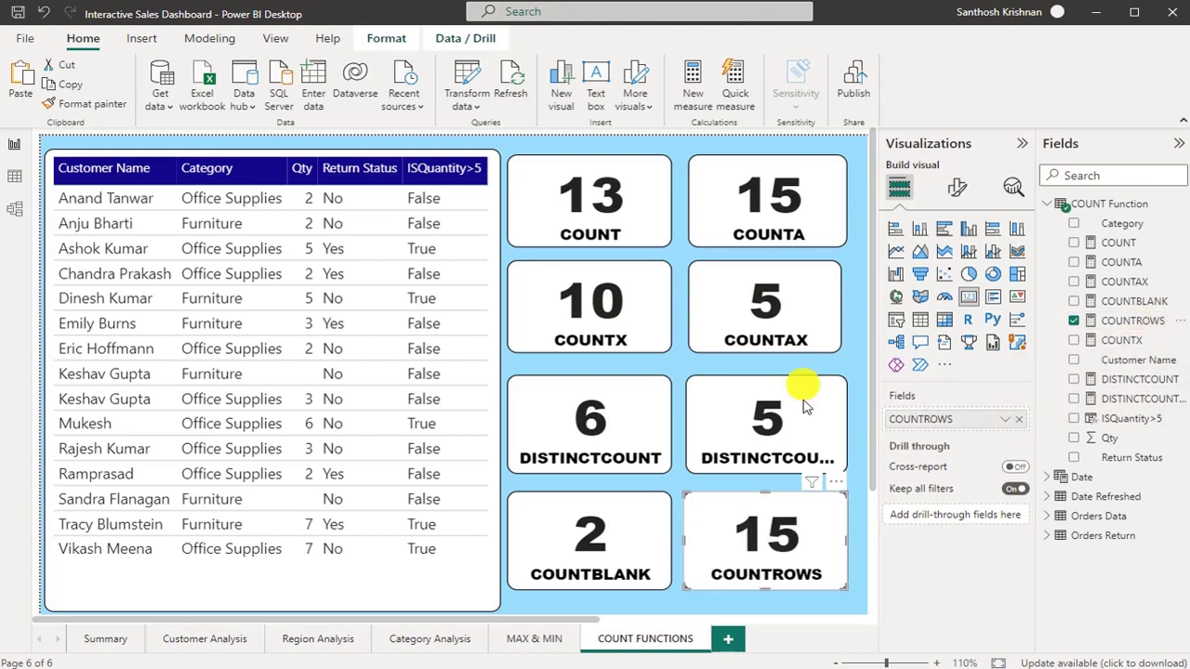
click(857, 381)
- Save the report with all eight count cards
scroll(664, 505, right, 1)
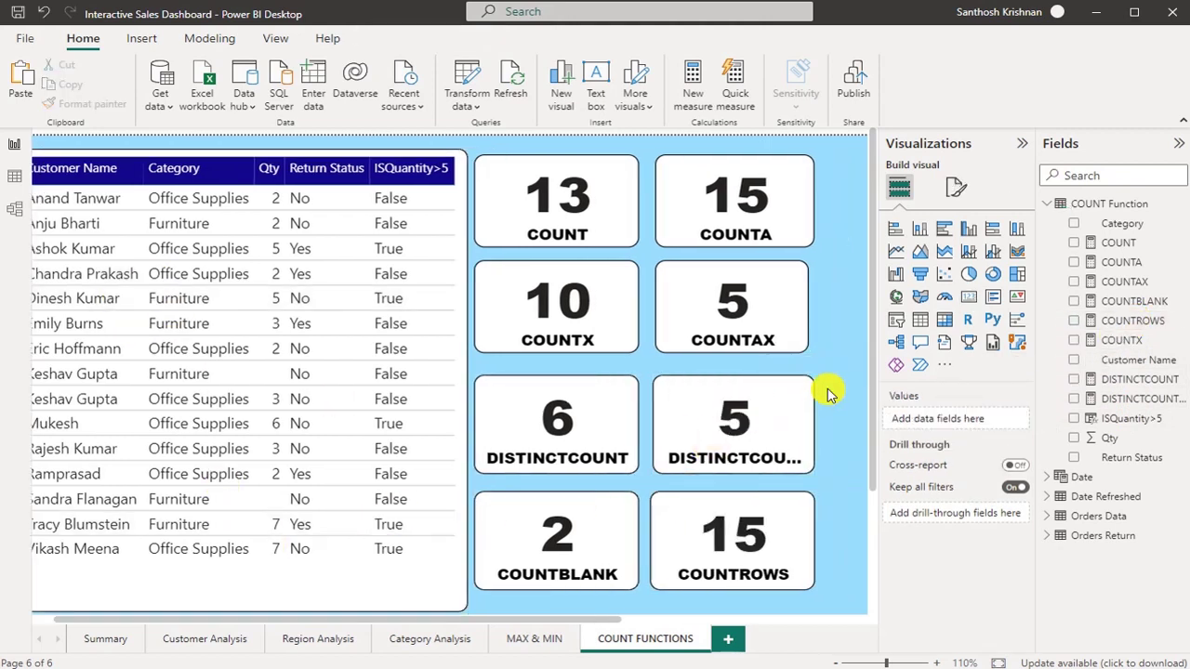
scroll(576, 620, left, 1)
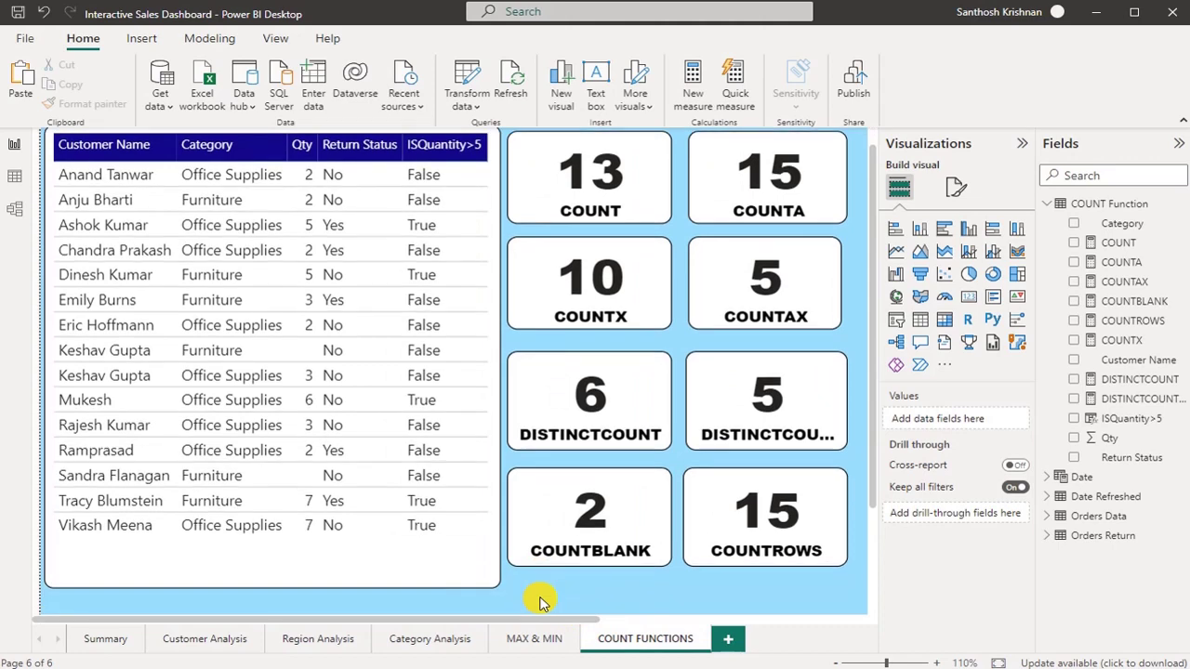
key(ctrl+s)
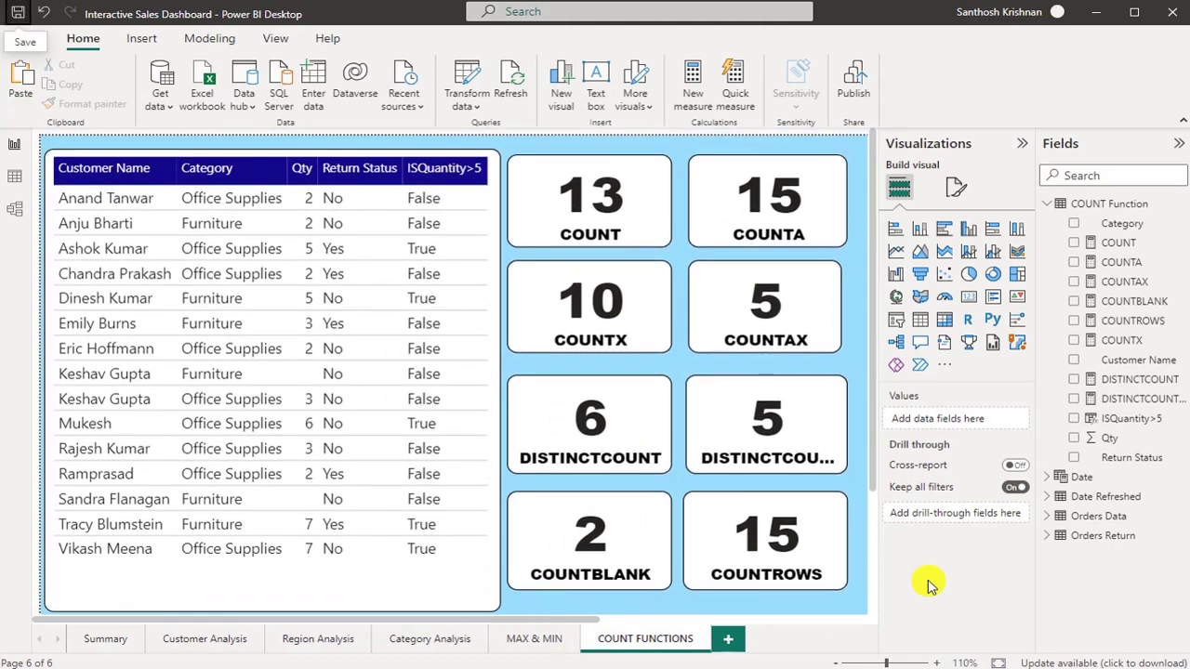